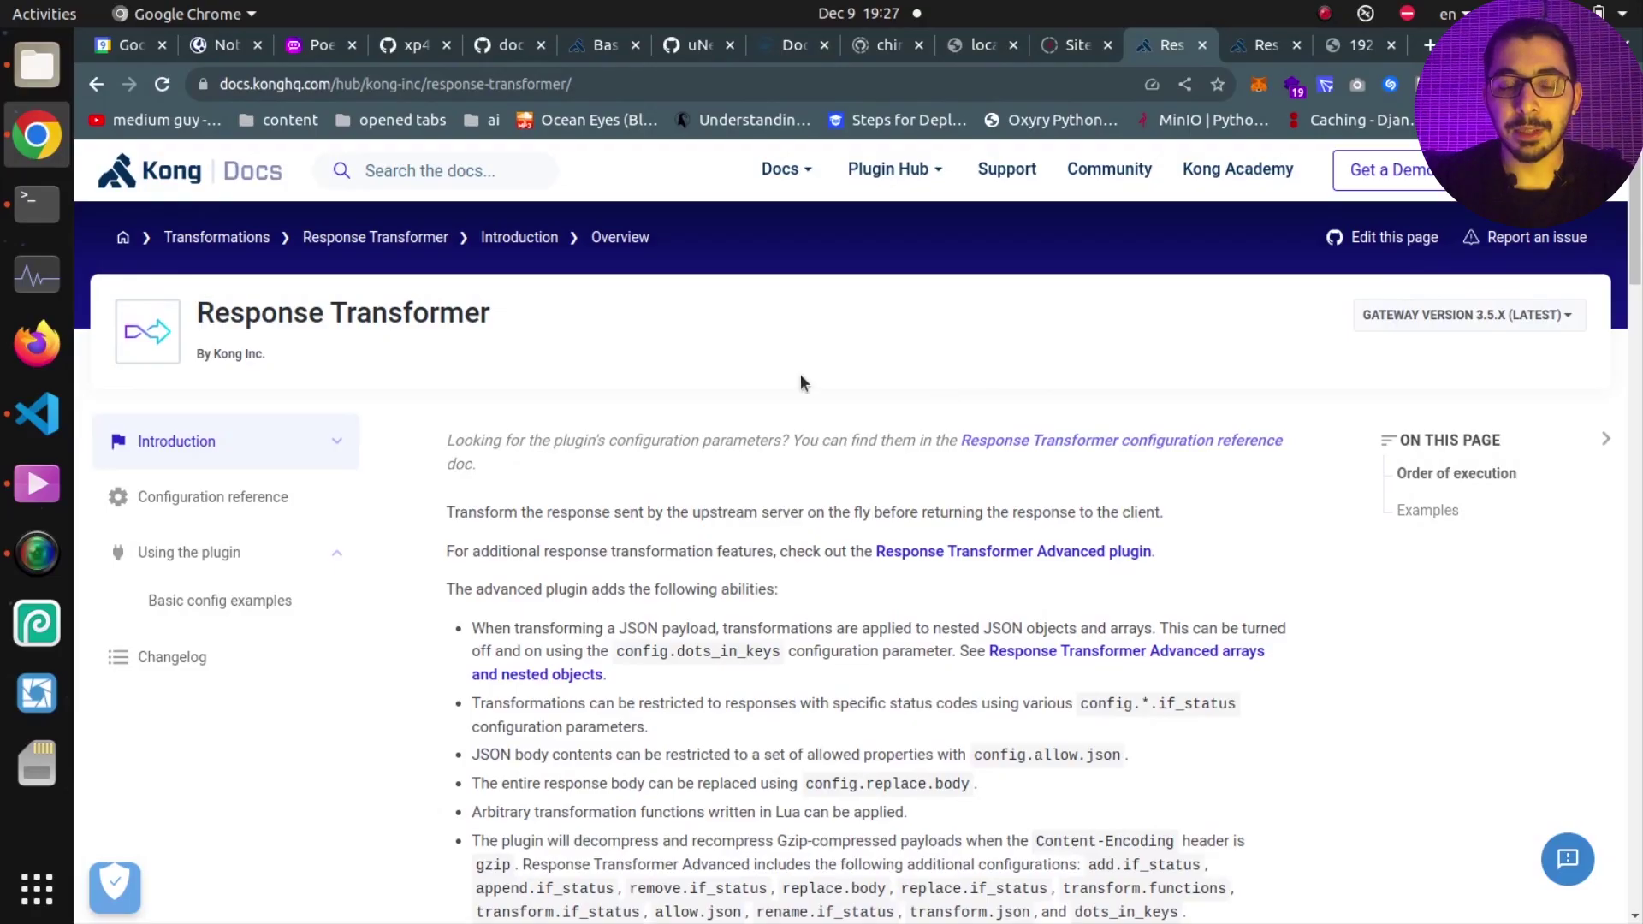
# Read the Response Transformer plugin introduction, covering the advanced plugin's abilities, the notes and the order of execution.
pyautogui.scroll(-2, 801, 382)
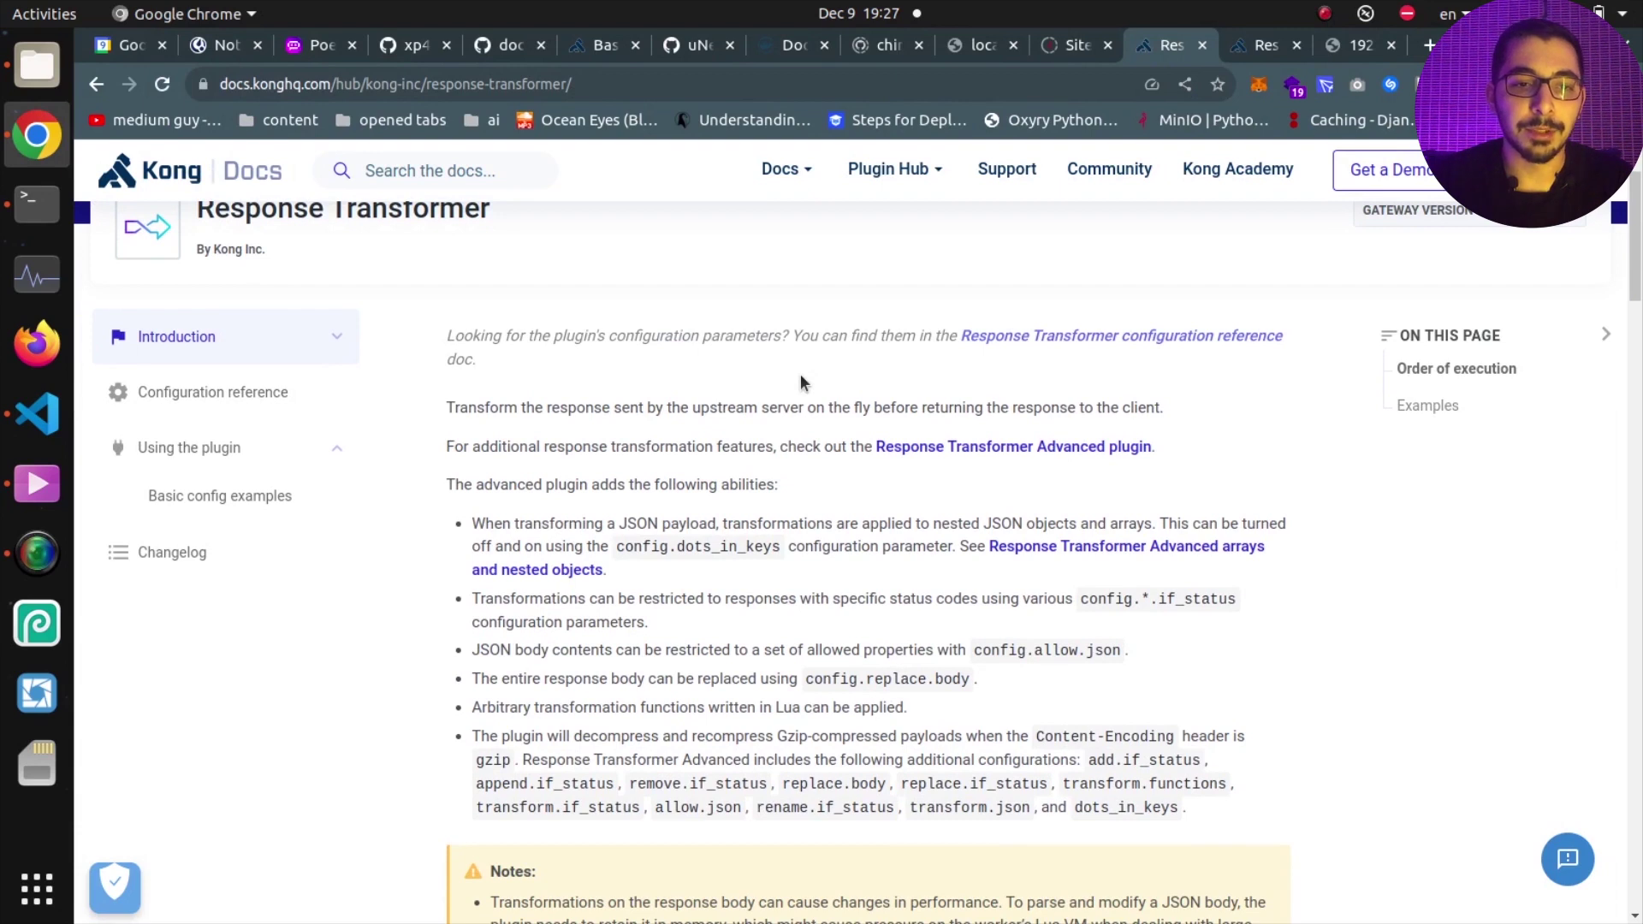
pyautogui.scroll(1, 799, 373)
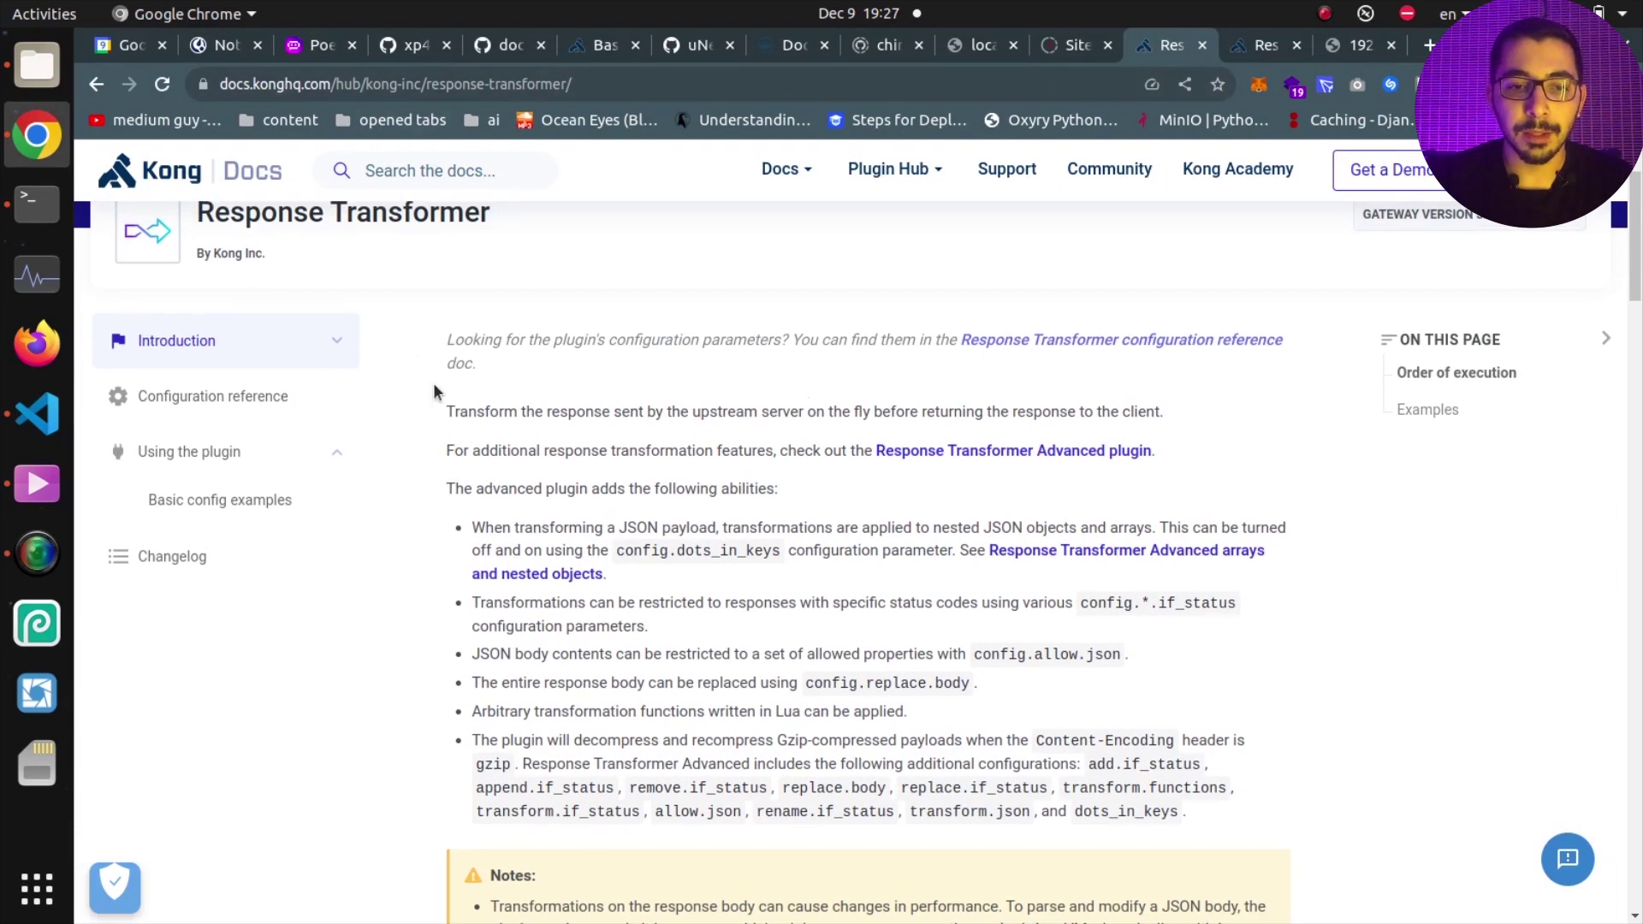
pyautogui.scroll(-1, 433, 383)
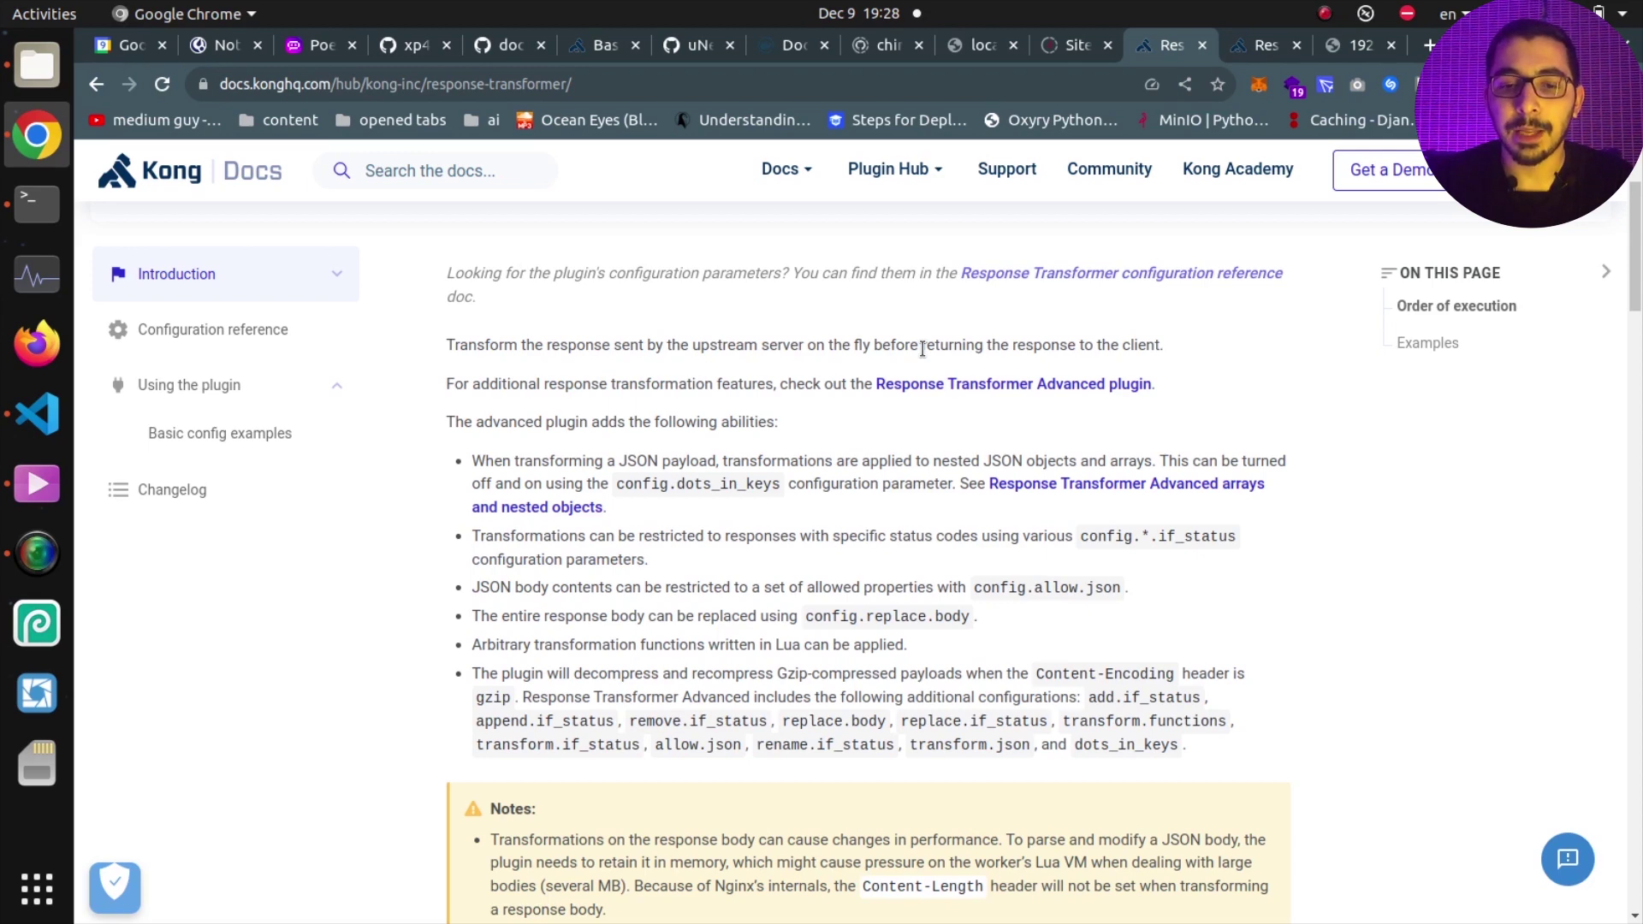
pyautogui.scroll(-4, 439, 486)
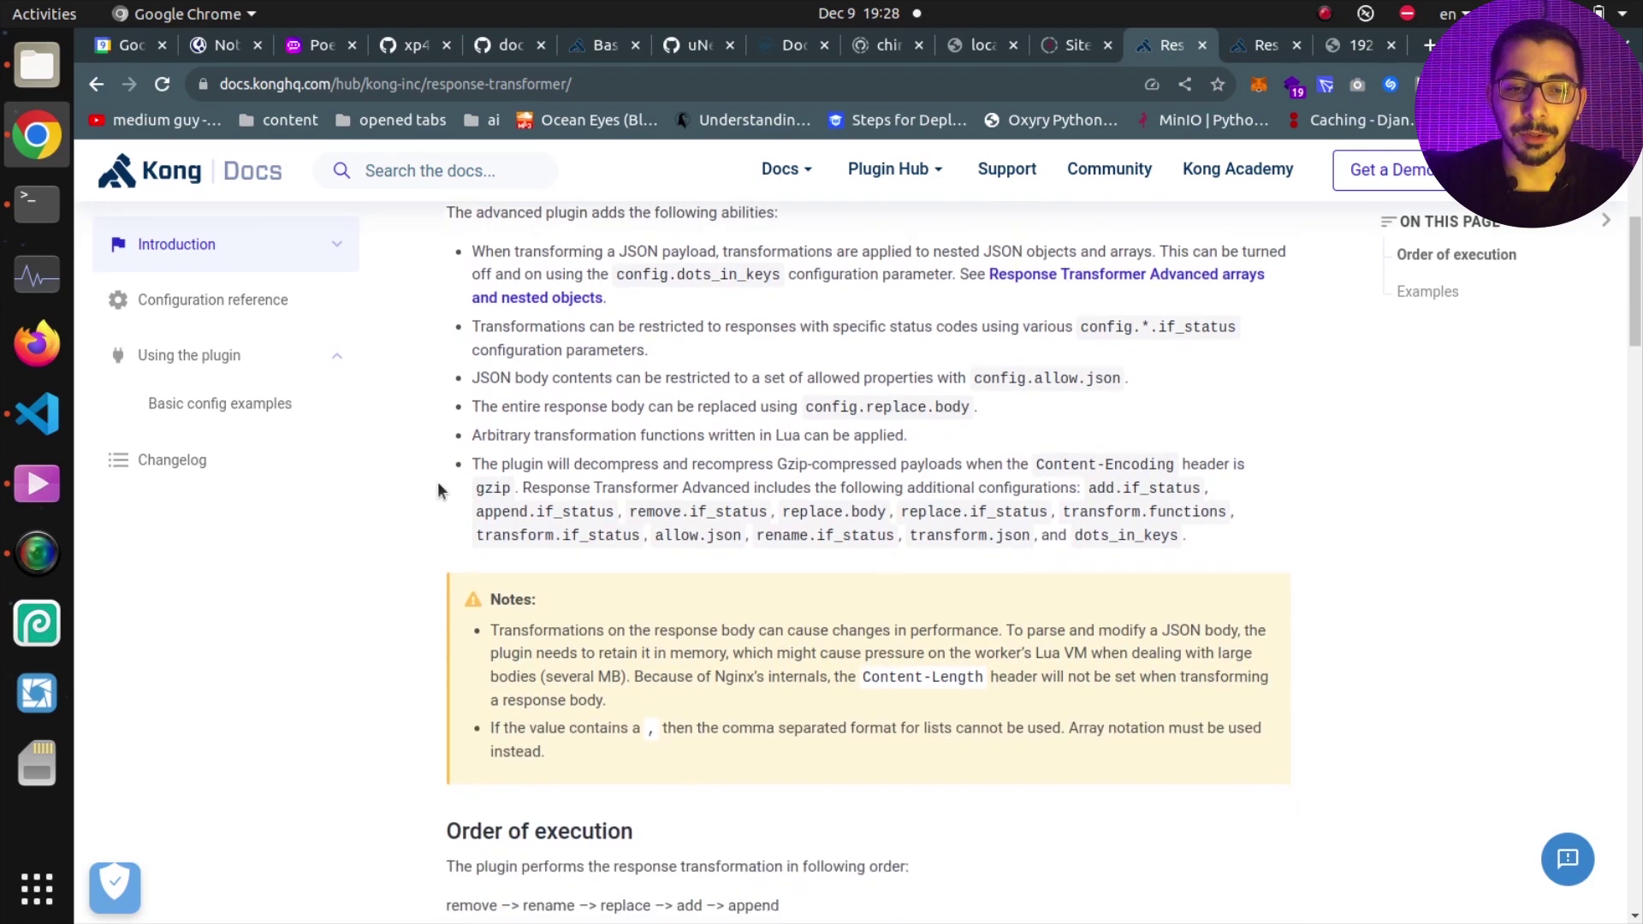
pyautogui.scroll(-2, 438, 488)
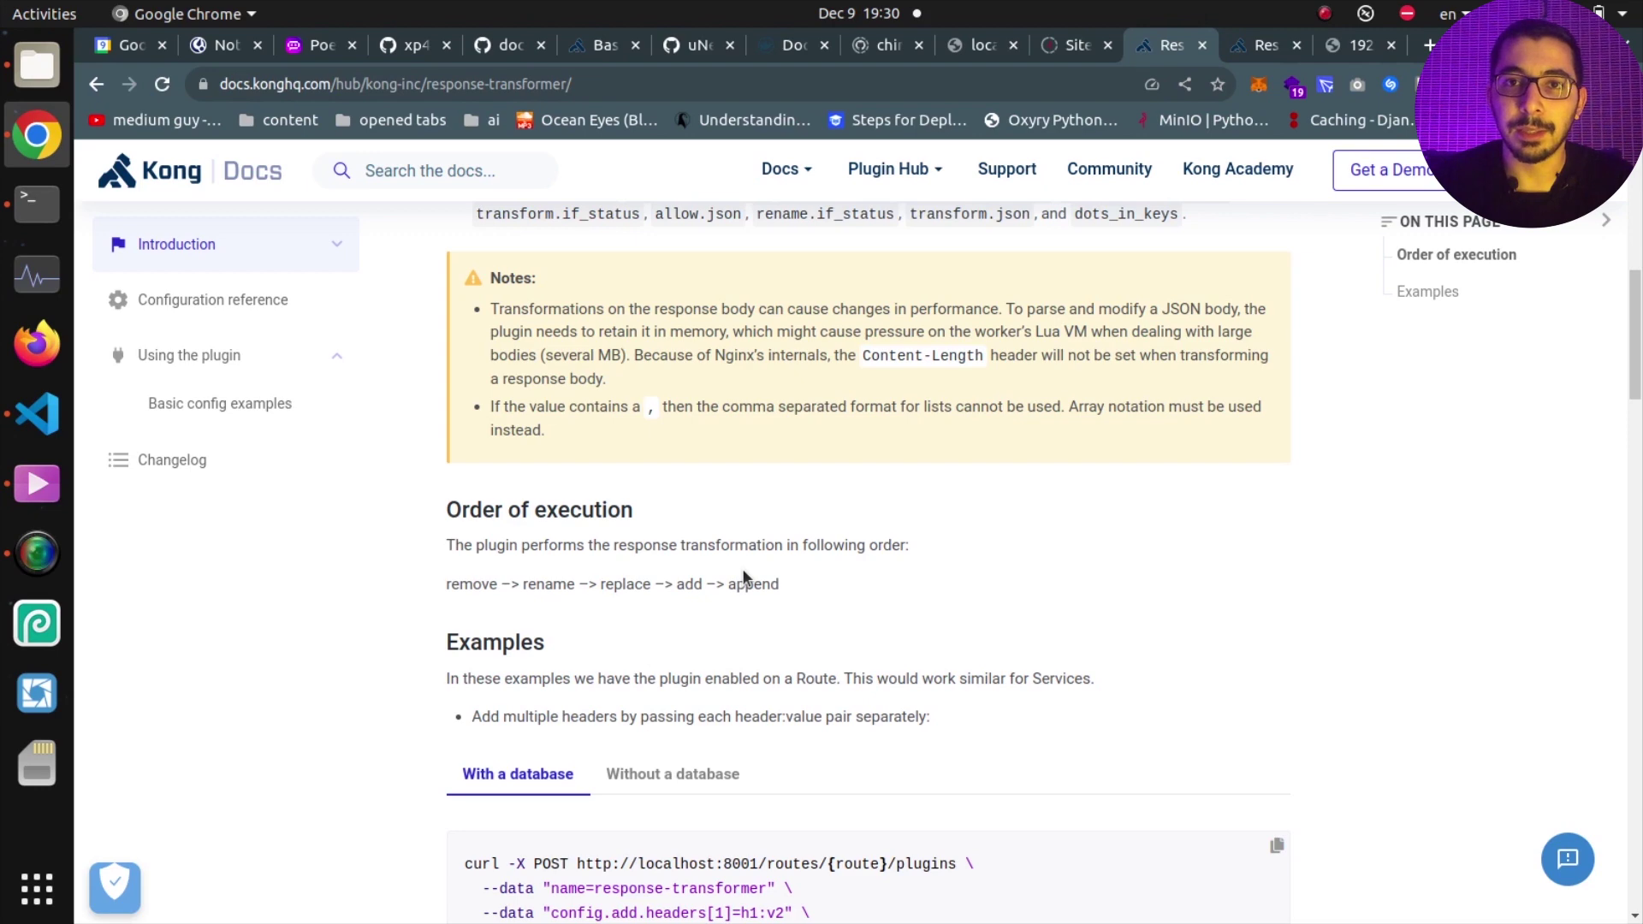
pyautogui.scroll(-2, 412, 587)
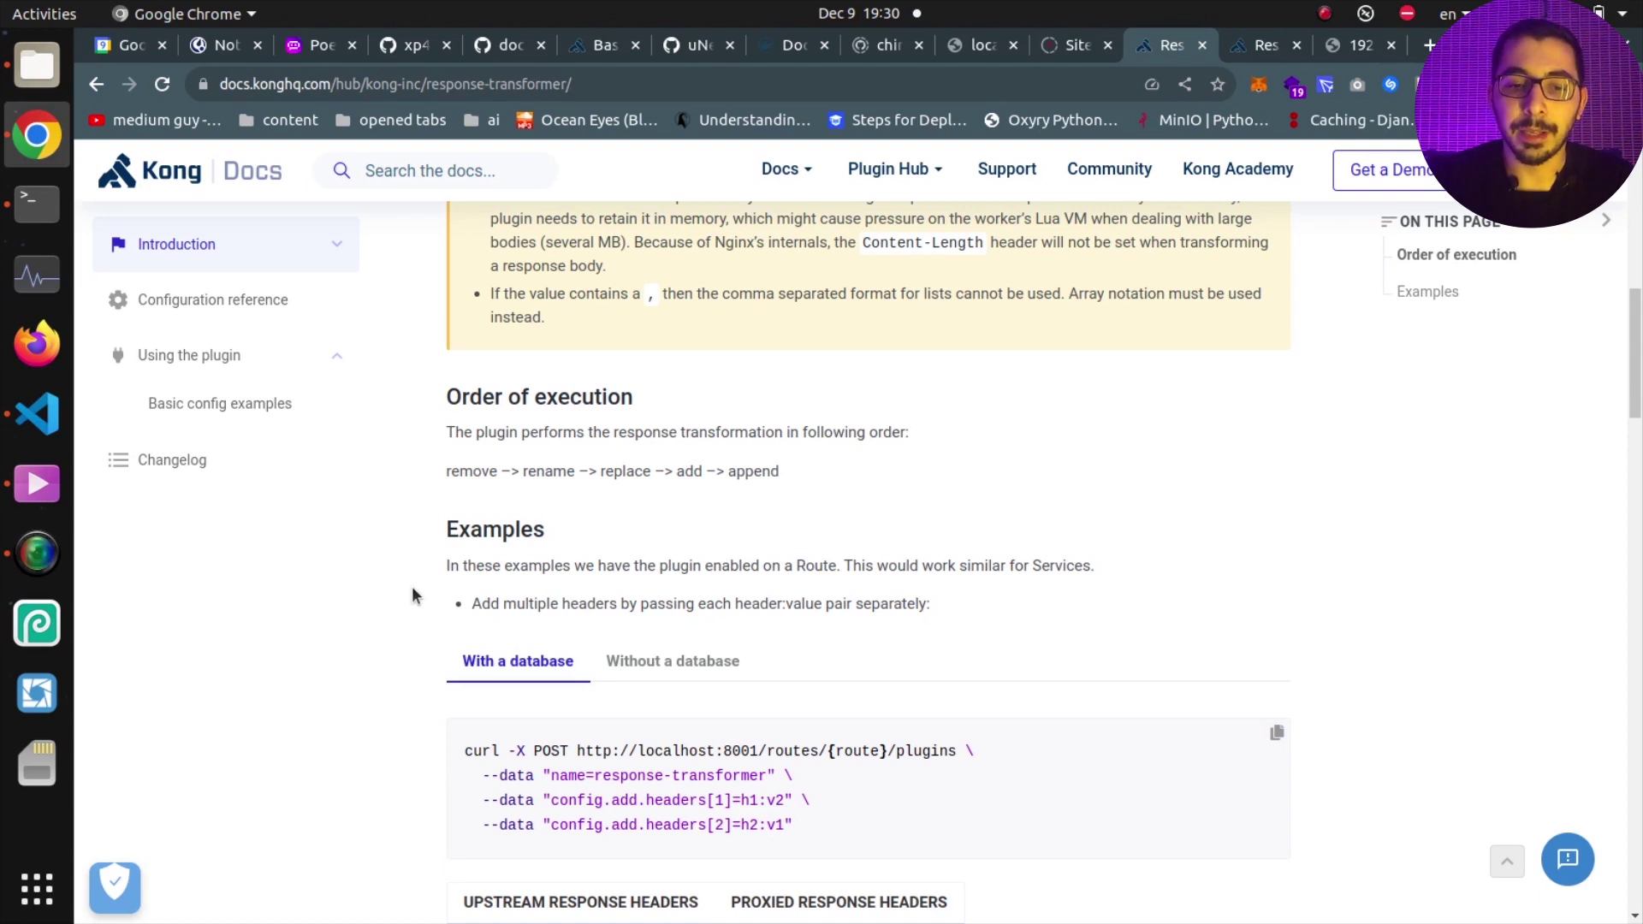
pyautogui.scroll(-2, 413, 587)
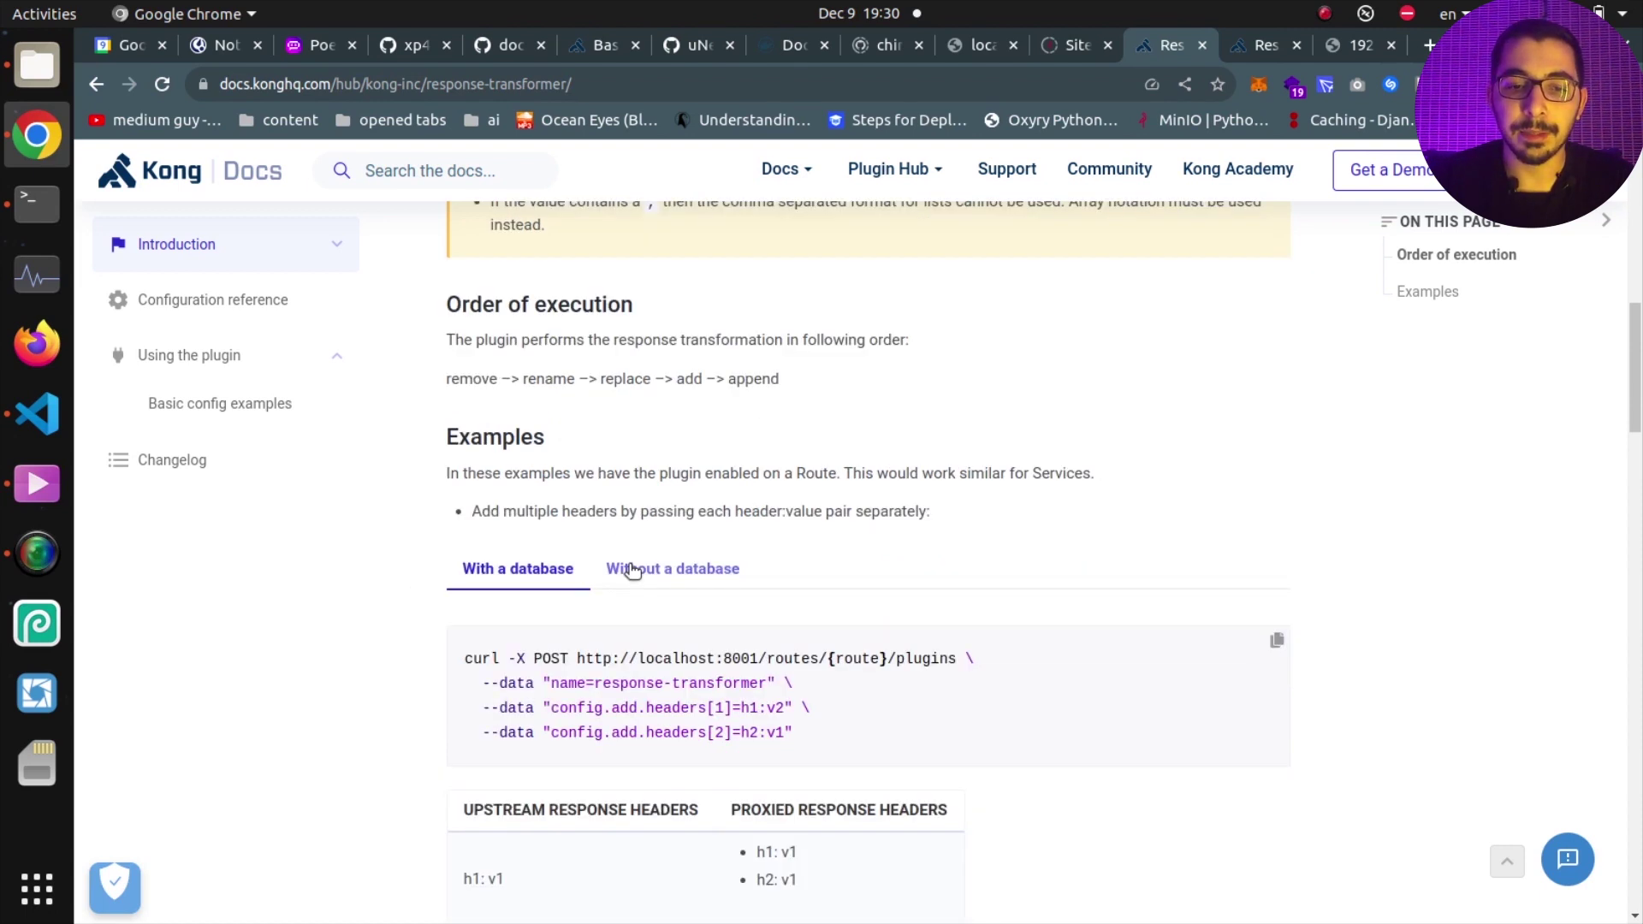
# Show the "Without a database" version of the multiple-headers example and examine its route and config entries.
pyautogui.click(632, 570)
pyautogui.scroll(-3, 433, 598)
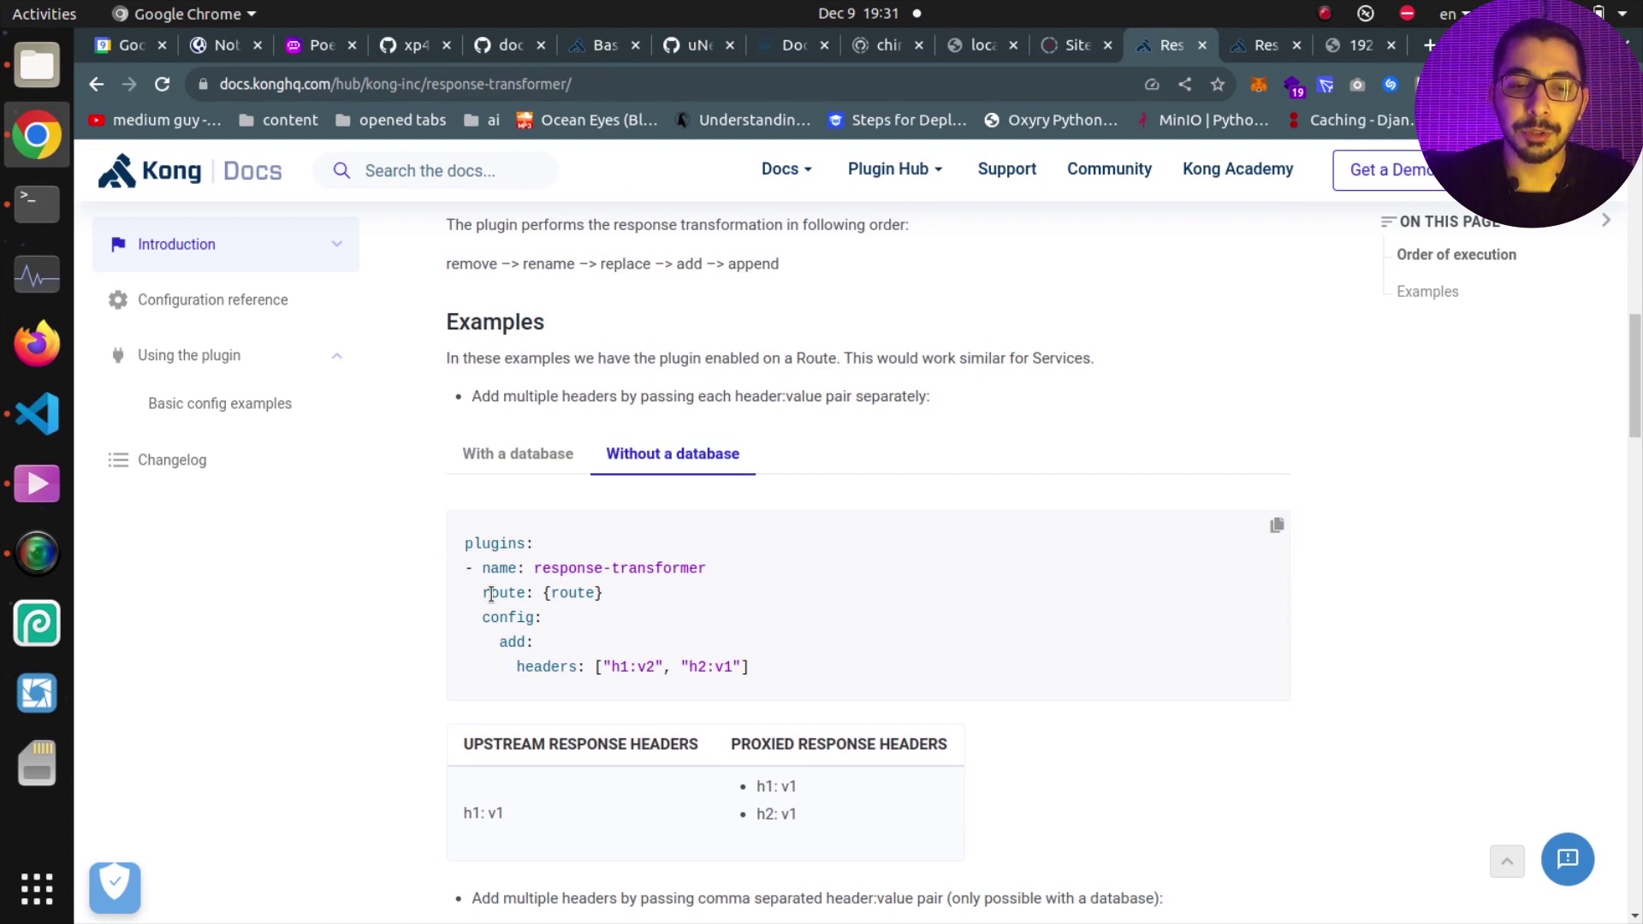
pyautogui.moveTo(491, 594); pyautogui.dragTo(514, 640)
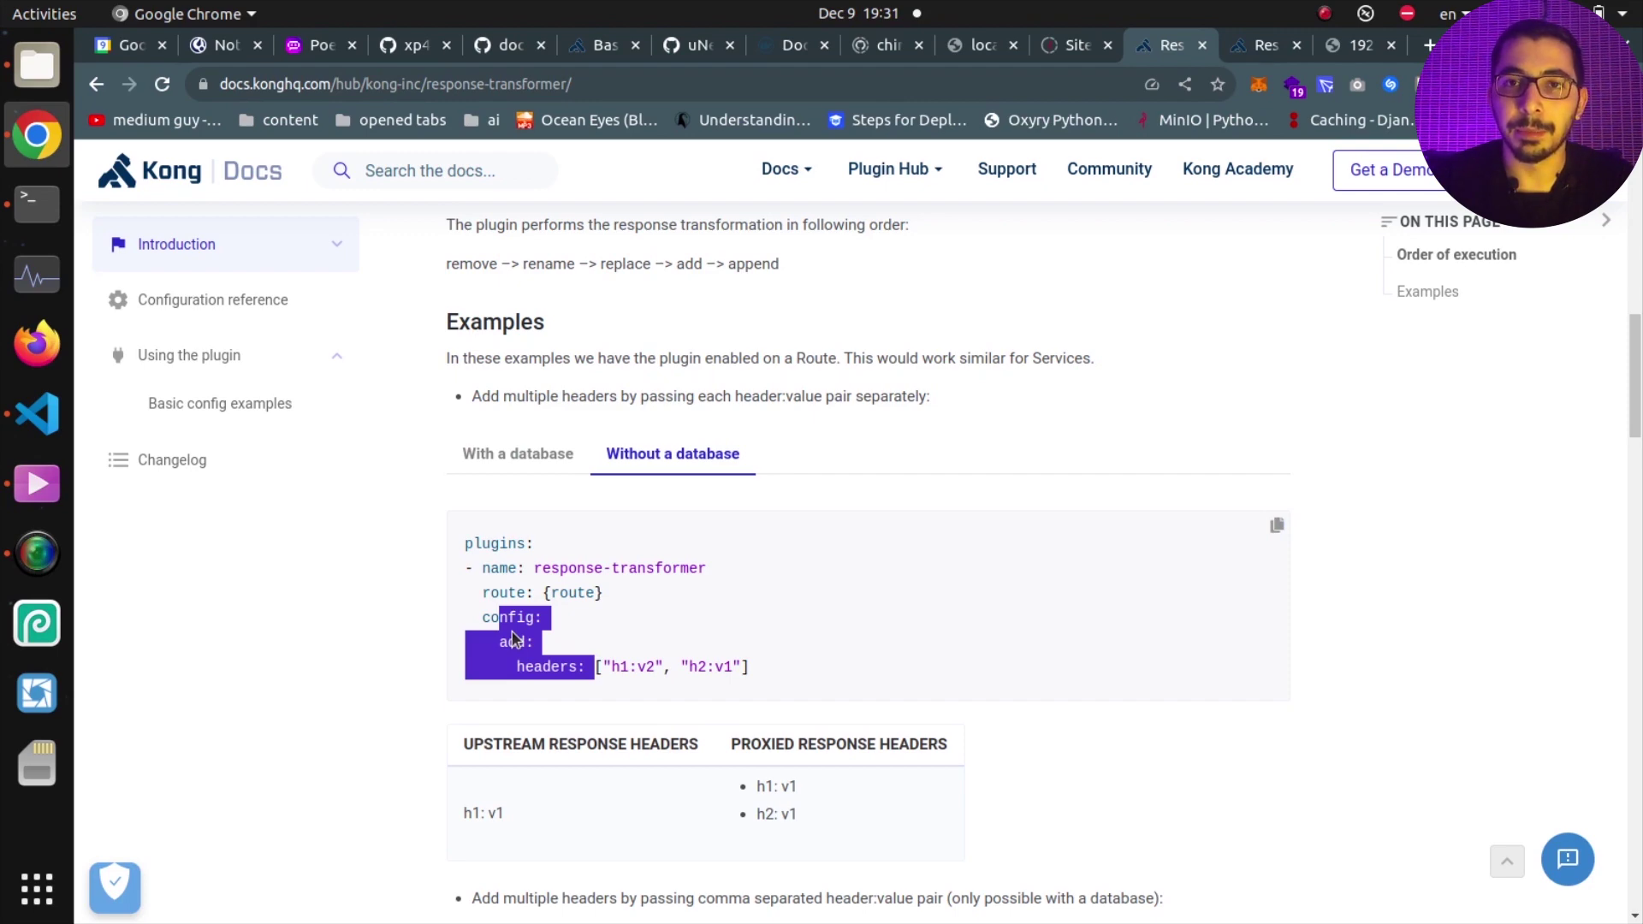
pyautogui.click(638, 480)
pyautogui.scroll(2, 638, 480)
# Switch to the plugin's Configuration reference page and examine the compatible protocols and the required name parameter.
pyautogui.hotkey('ctrl', 'Tab')
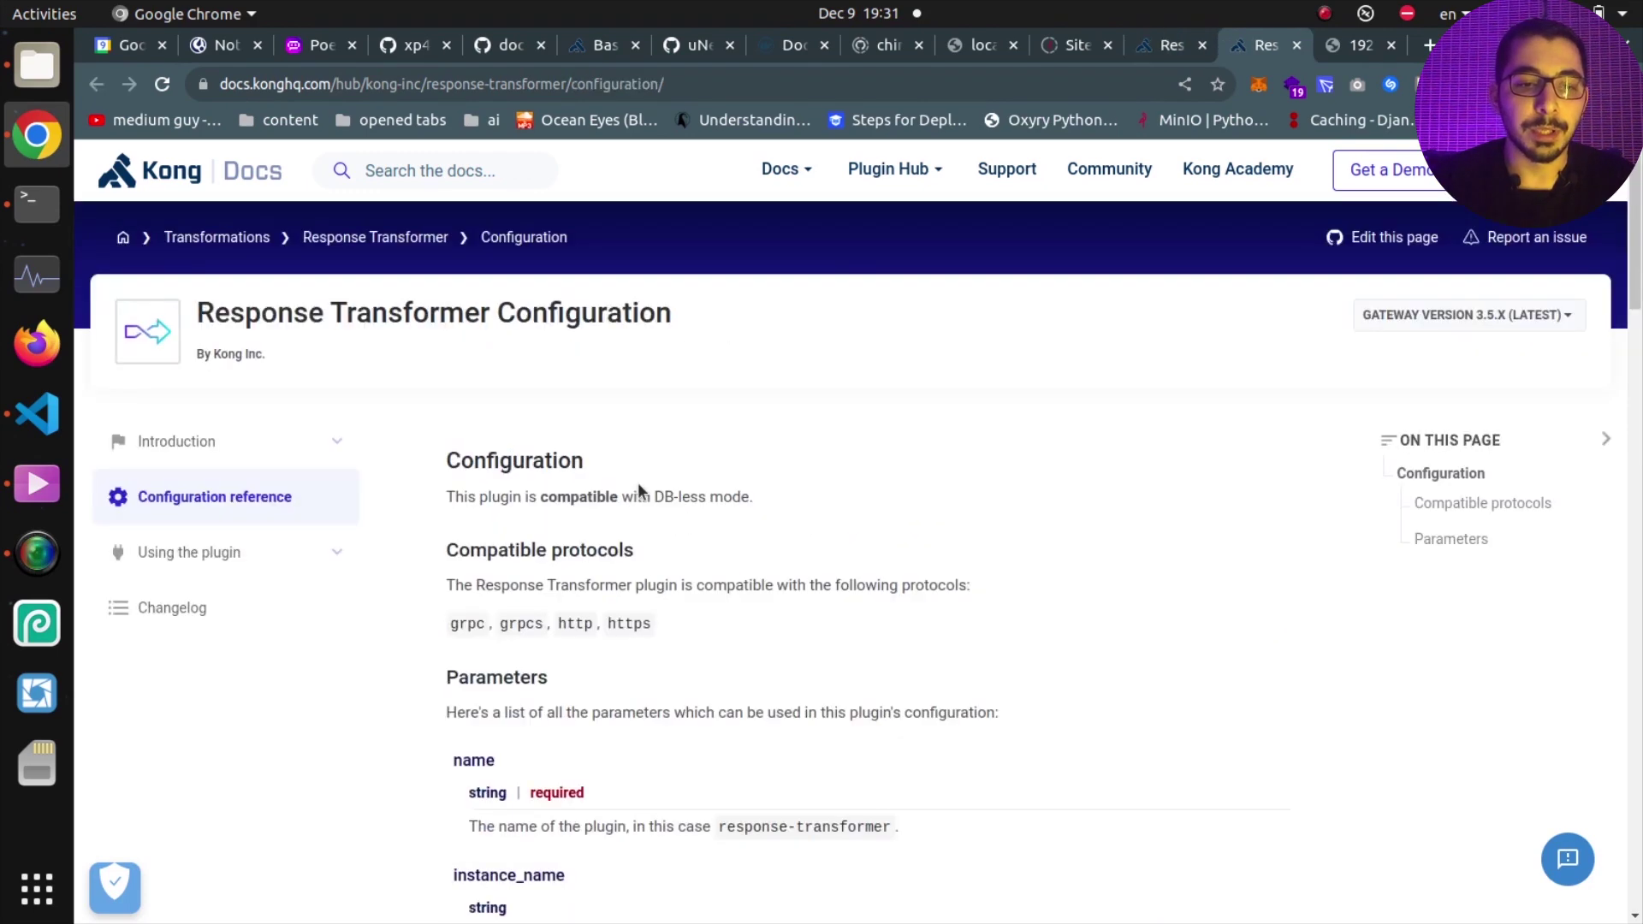
pyautogui.scroll(-2, 542, 414)
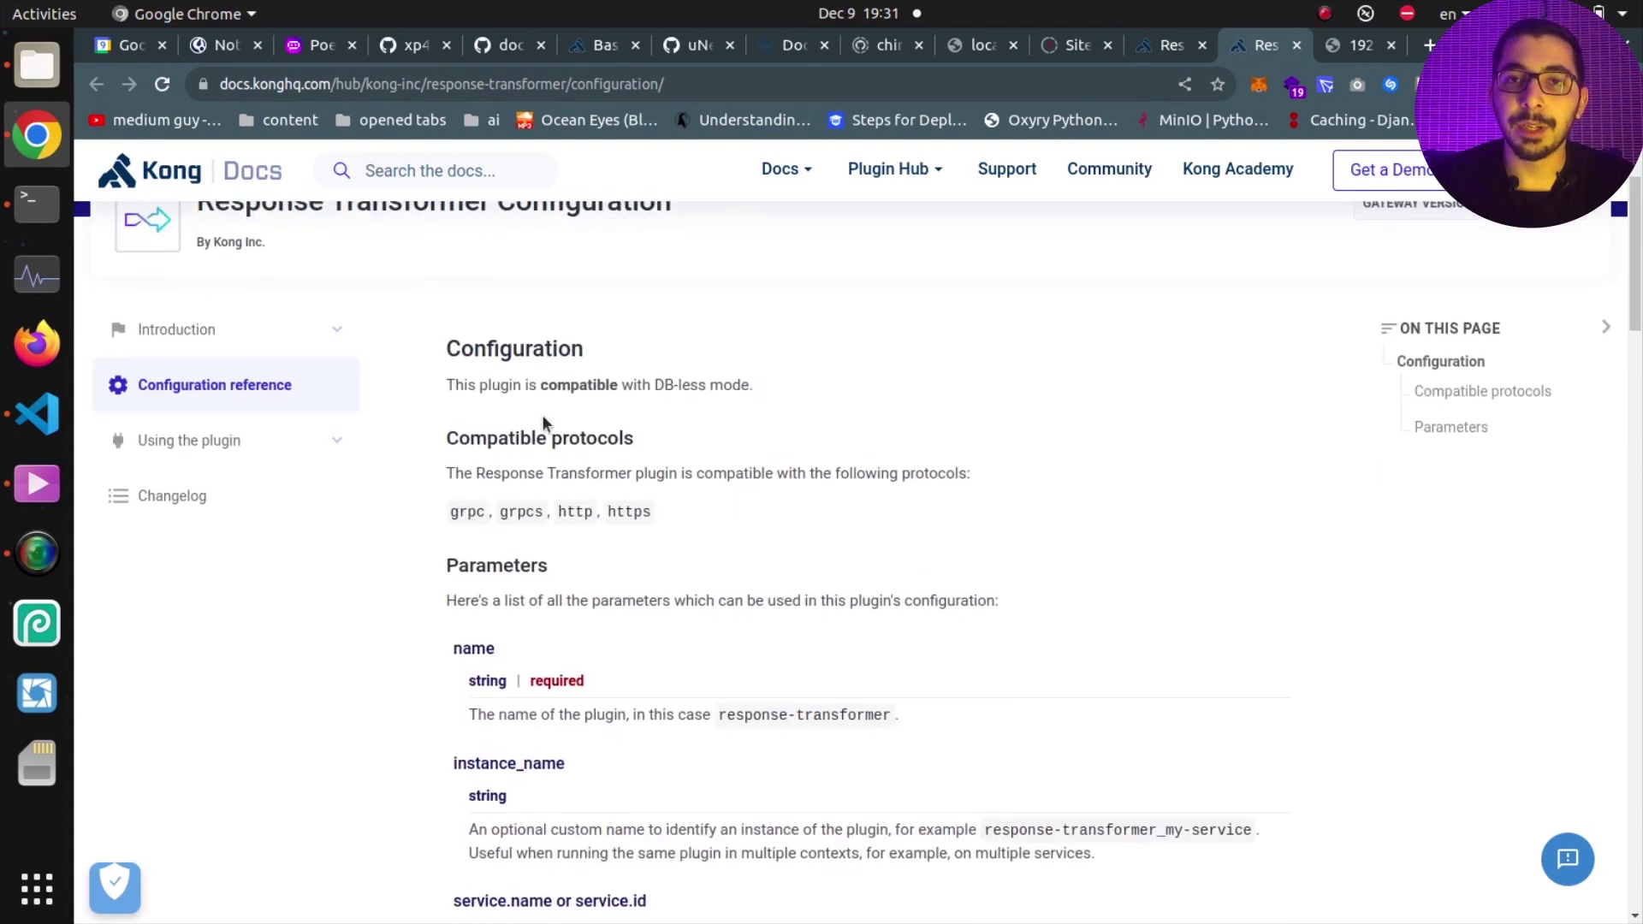
pyautogui.scroll(-3, 541, 414)
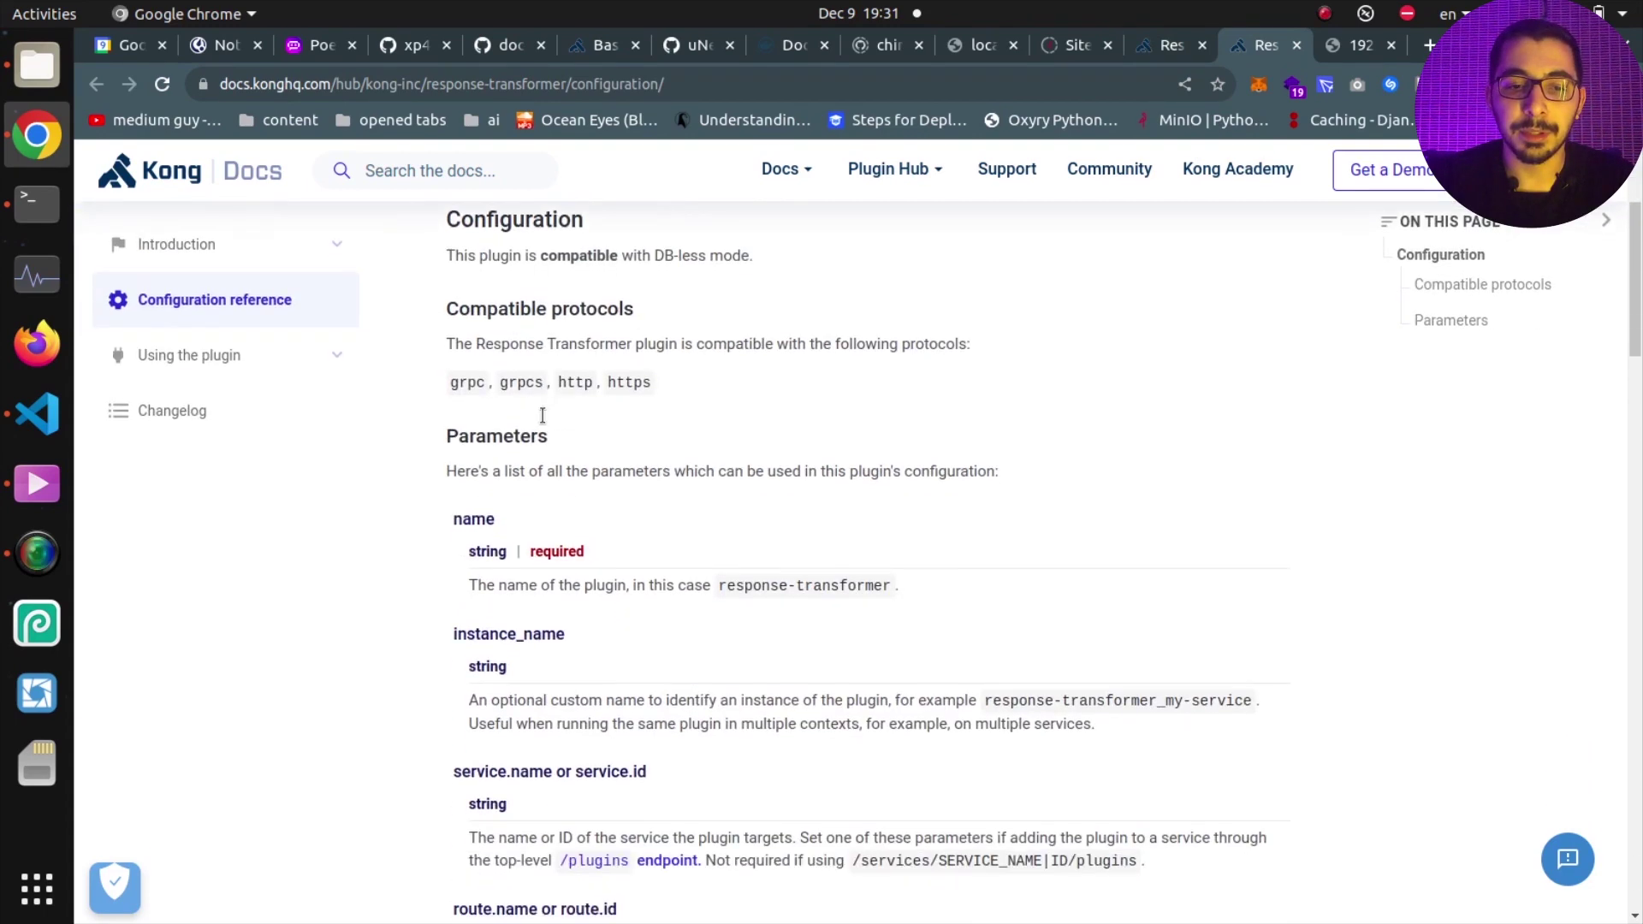
pyautogui.scroll(-3, 542, 416)
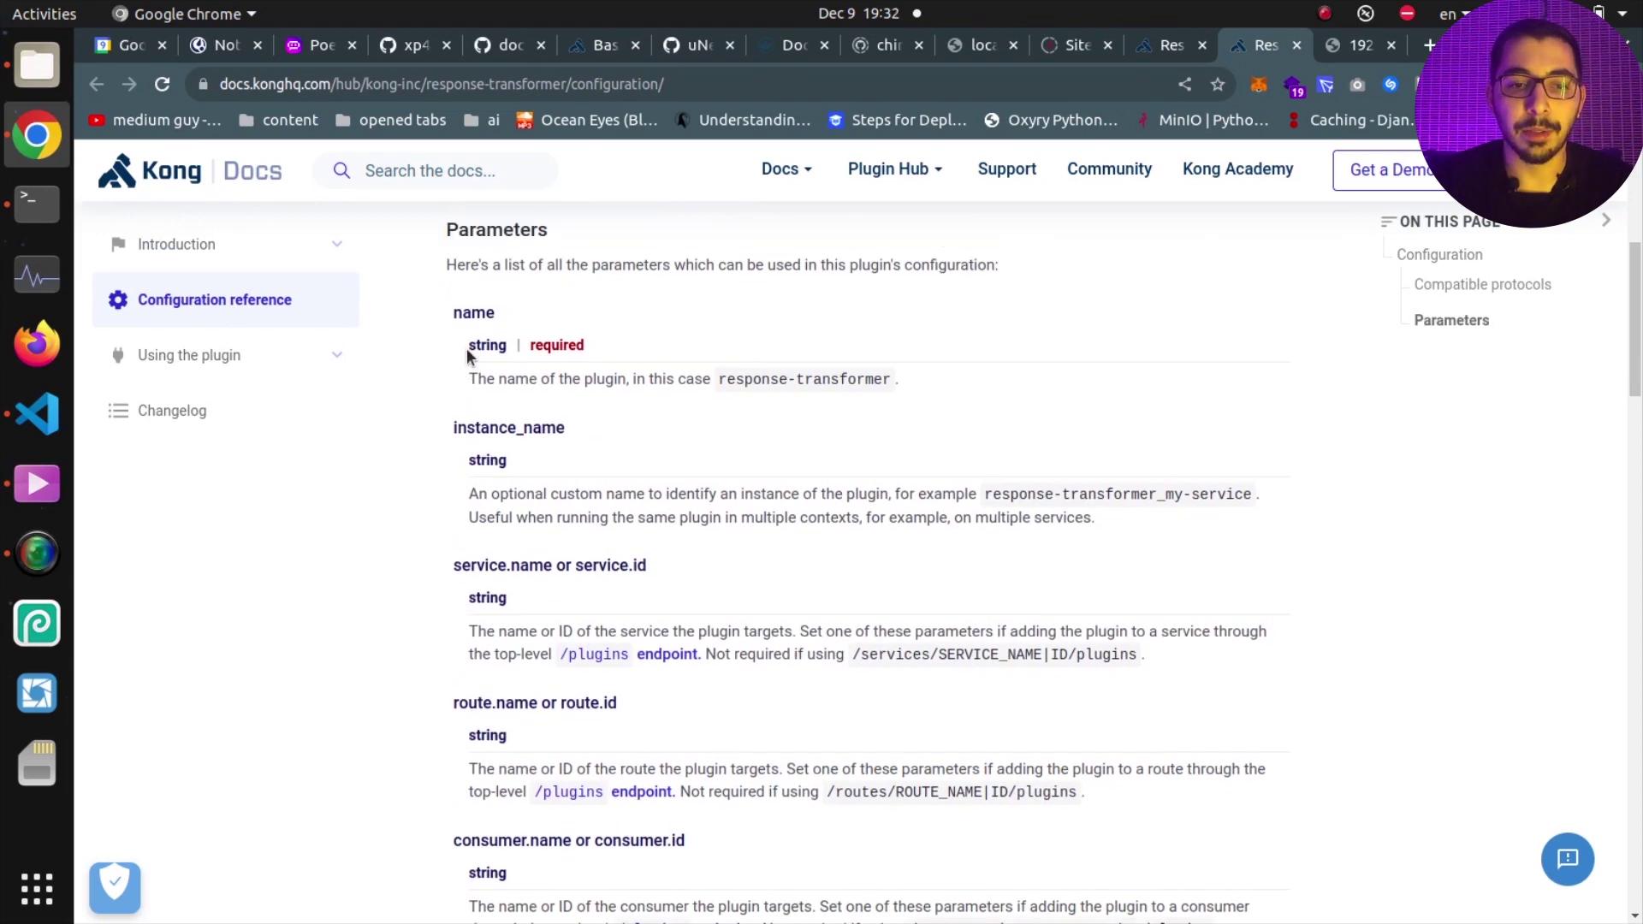
pyautogui.doubleClick(469, 312)
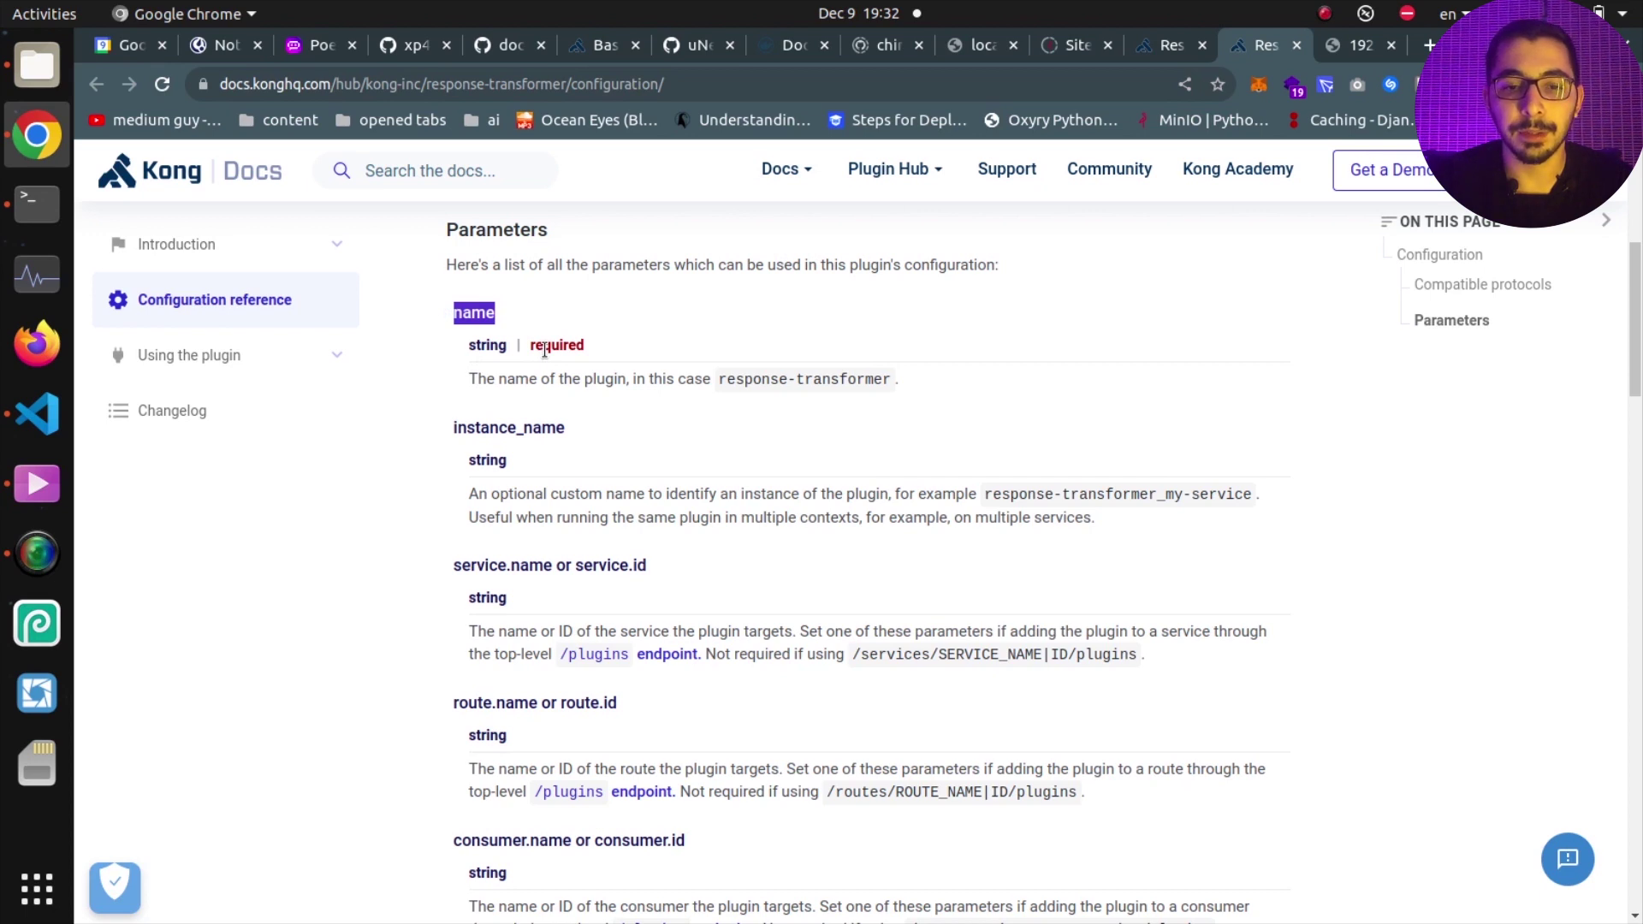
pyautogui.moveTo(721, 377); pyautogui.dragTo(874, 379)
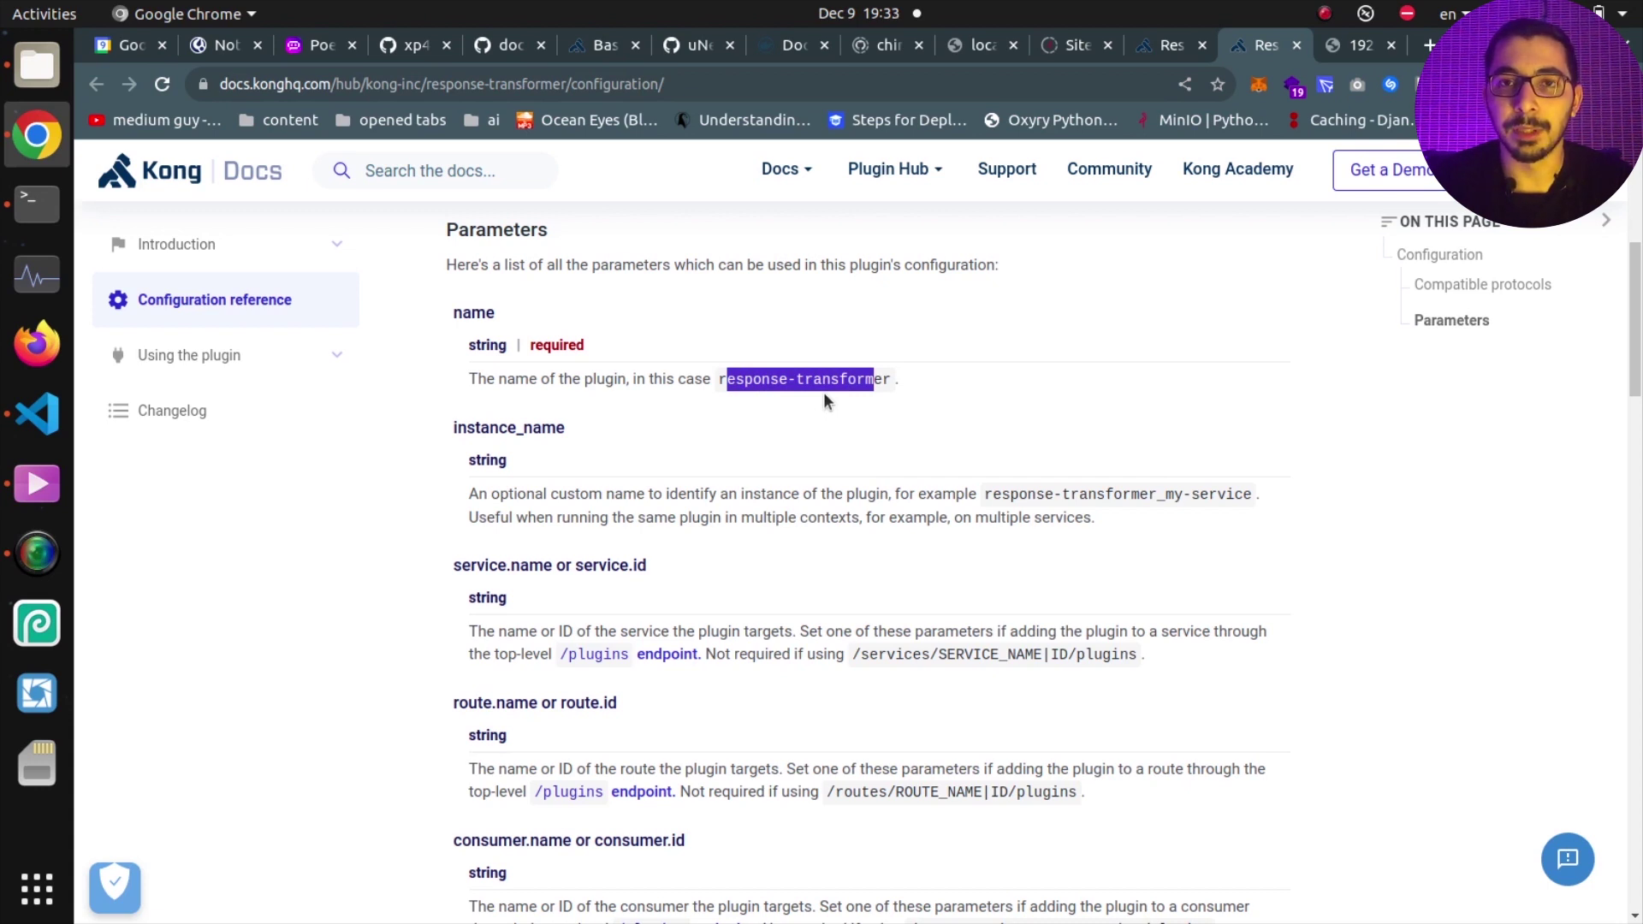
# Review the instance_name, service, route, consumer, consumer_group and enabled parameters in the configuration reference.
pyautogui.scroll(-1, 824, 392)
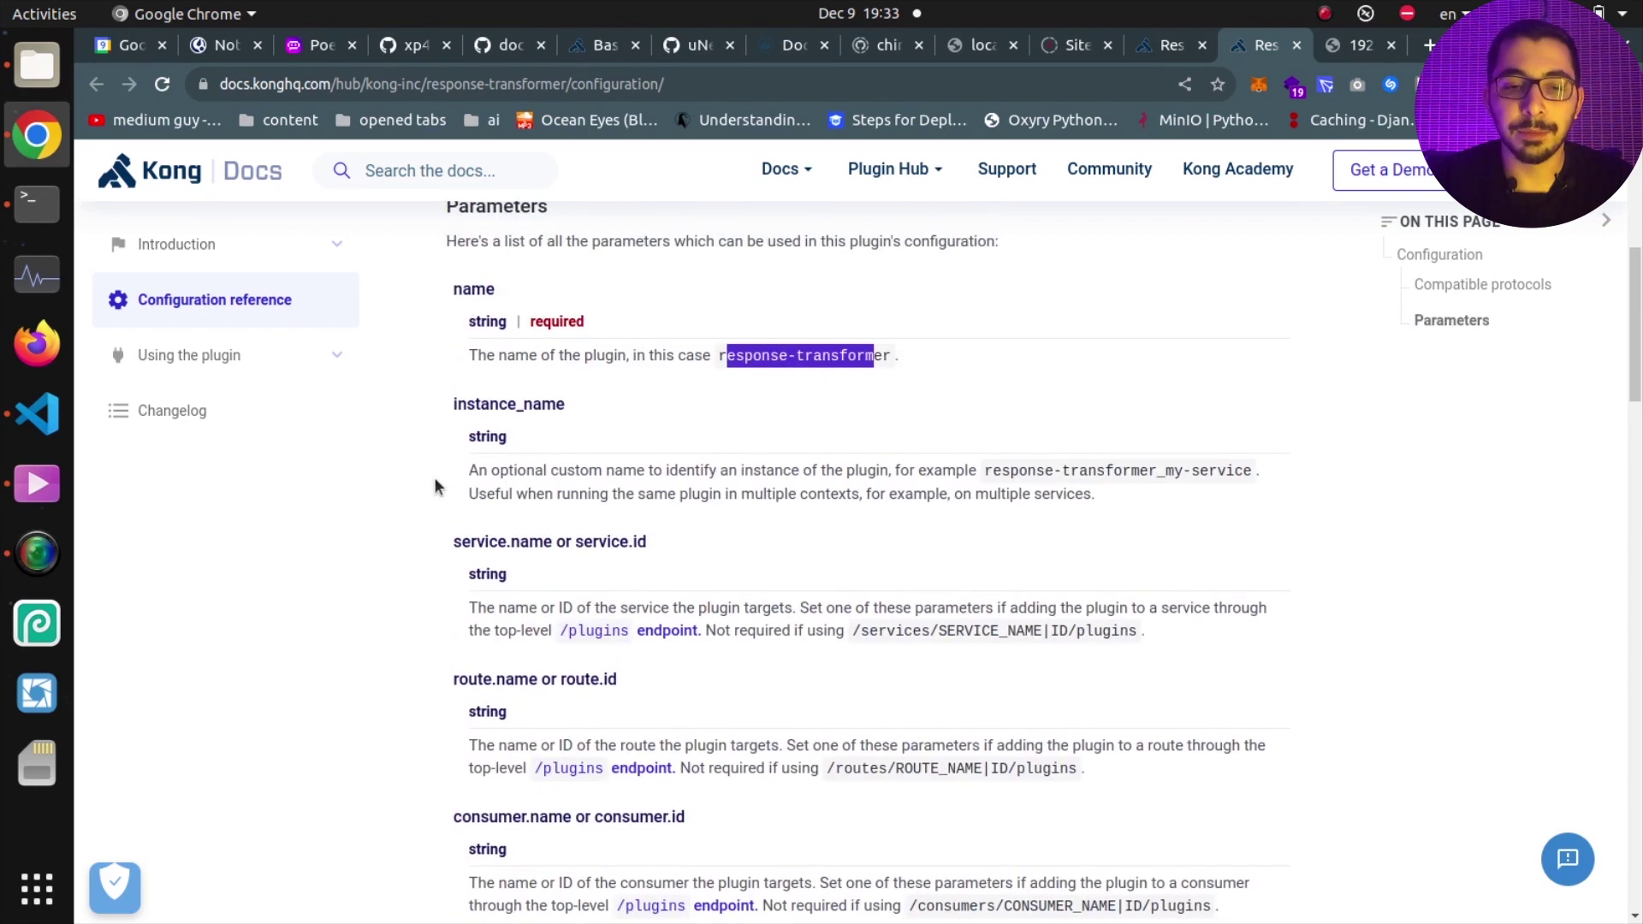
pyautogui.scroll(-3, 434, 476)
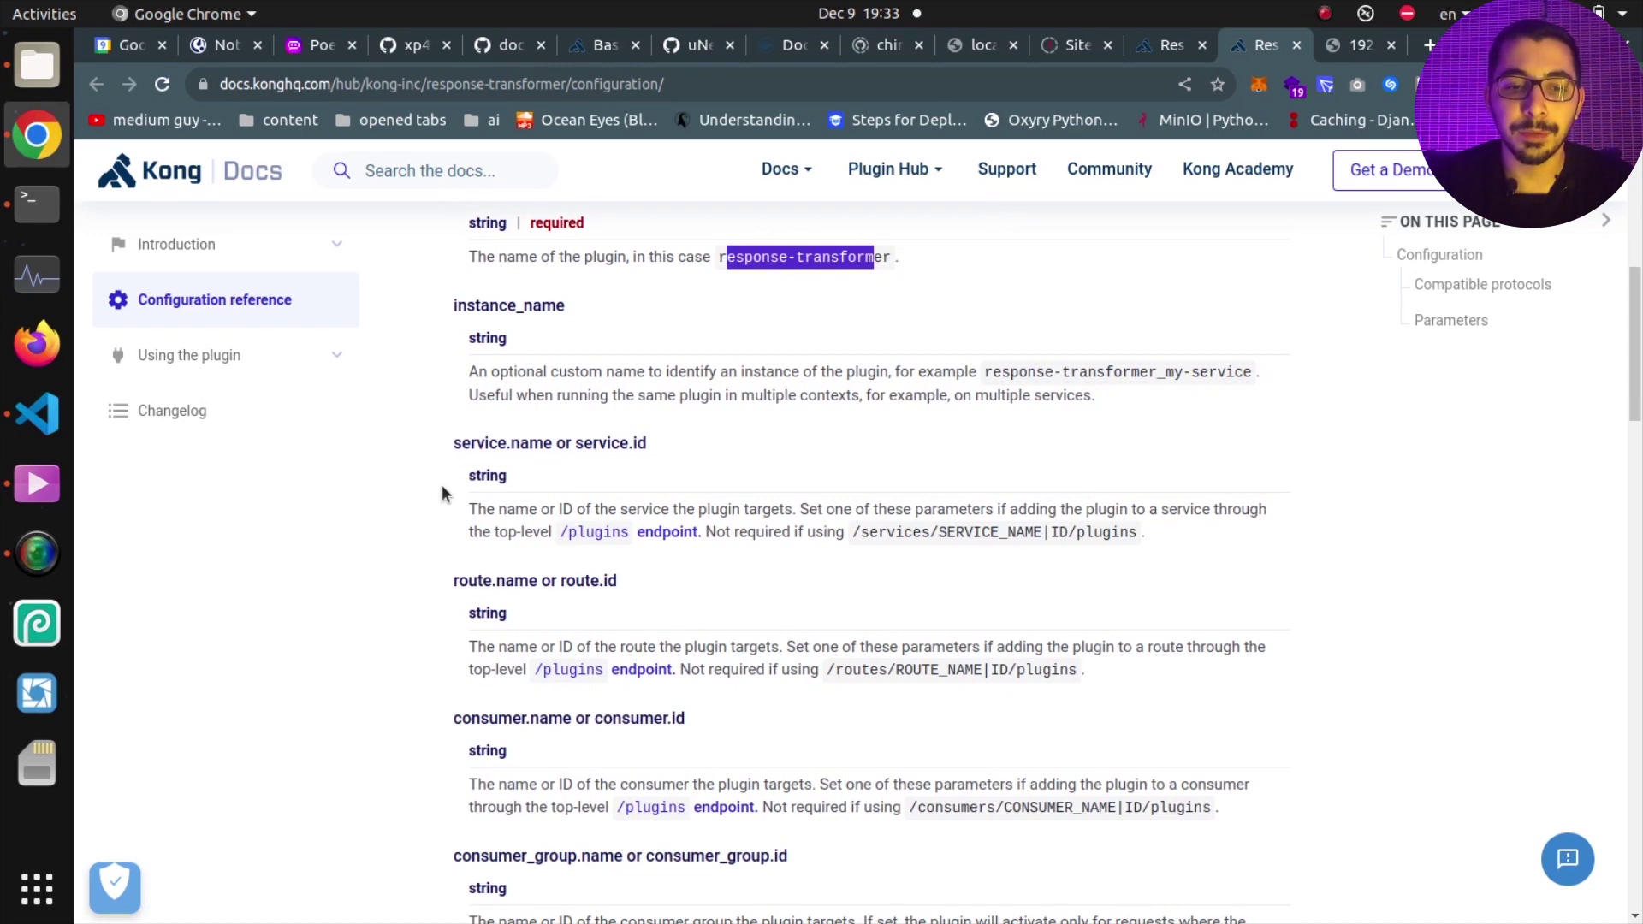
pyautogui.scroll(-3, 443, 493)
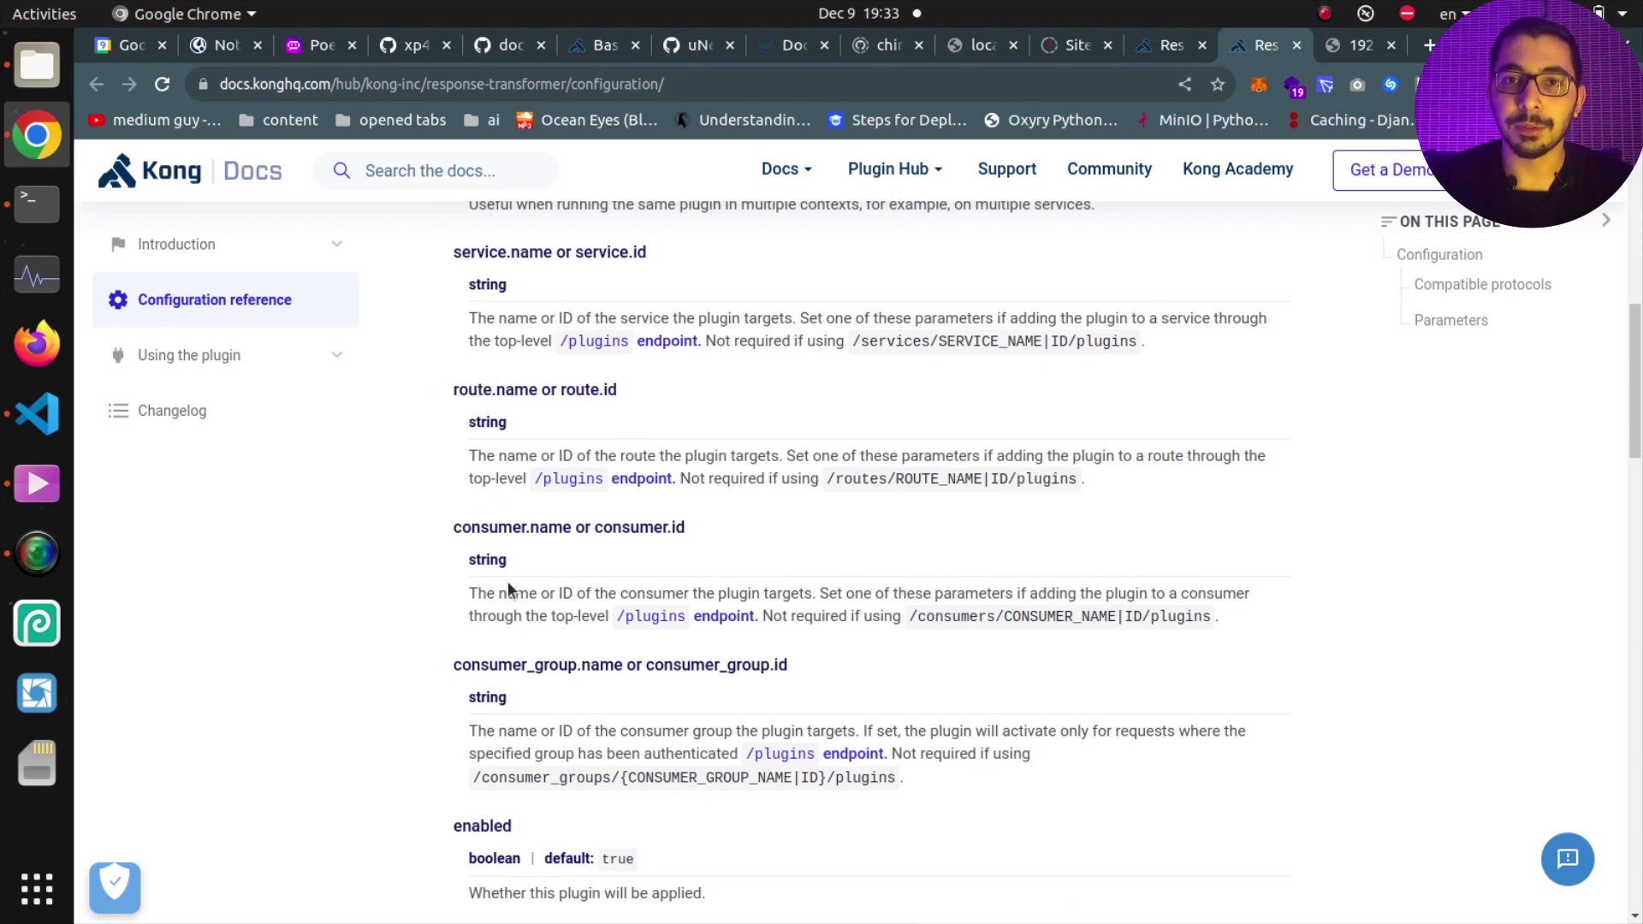
pyautogui.scroll(-4, 440, 664)
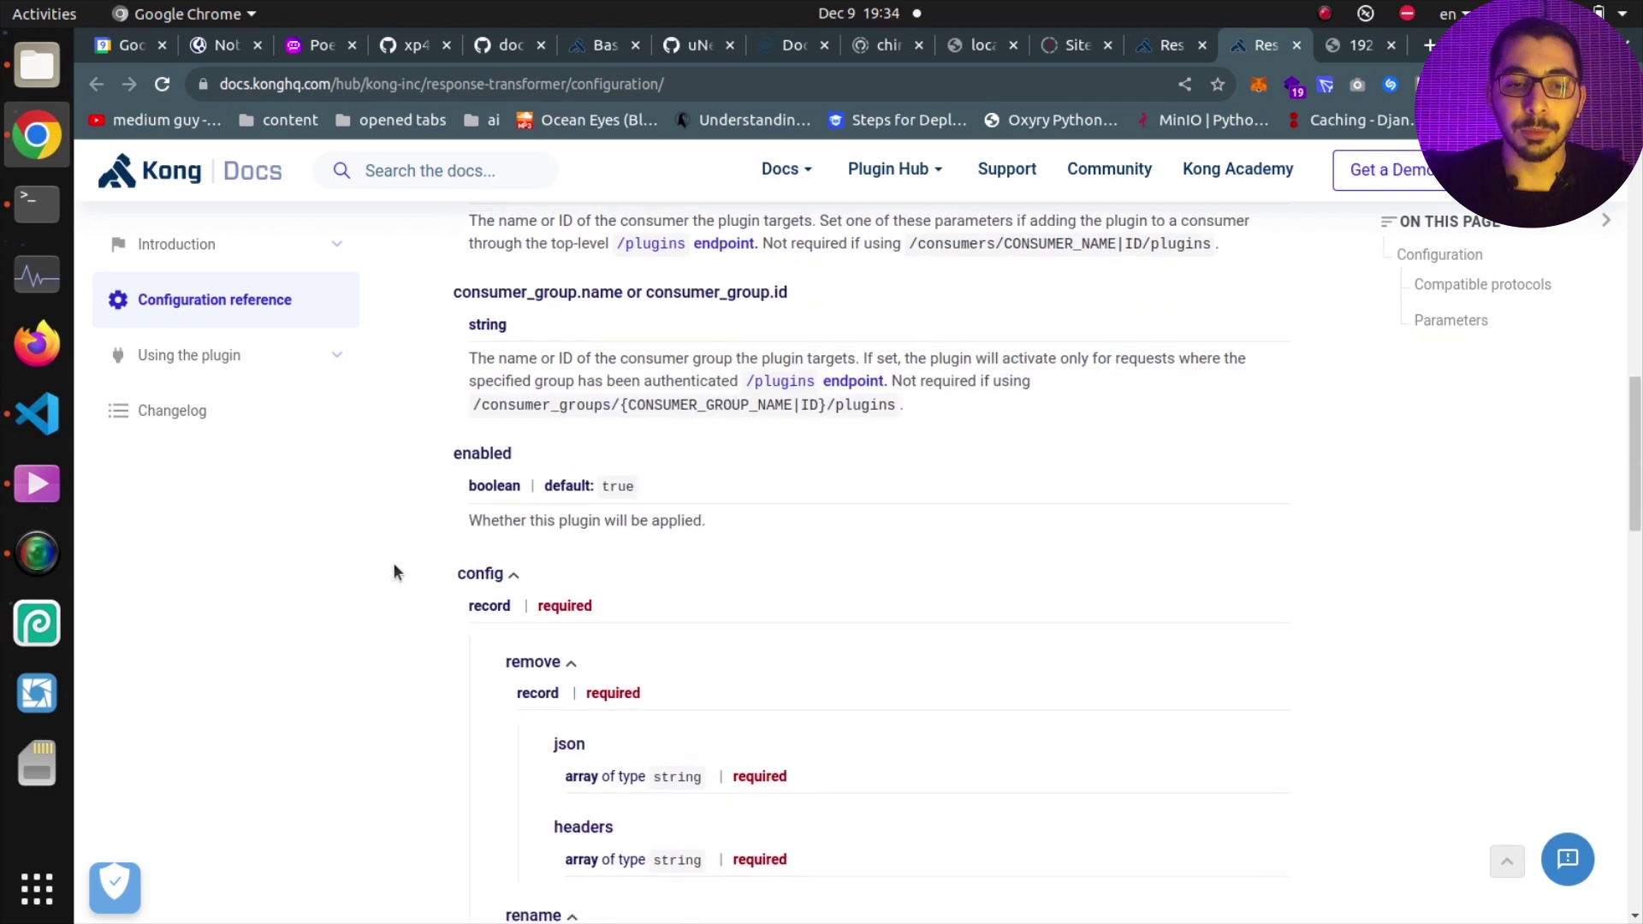
pyautogui.doubleClick(491, 452)
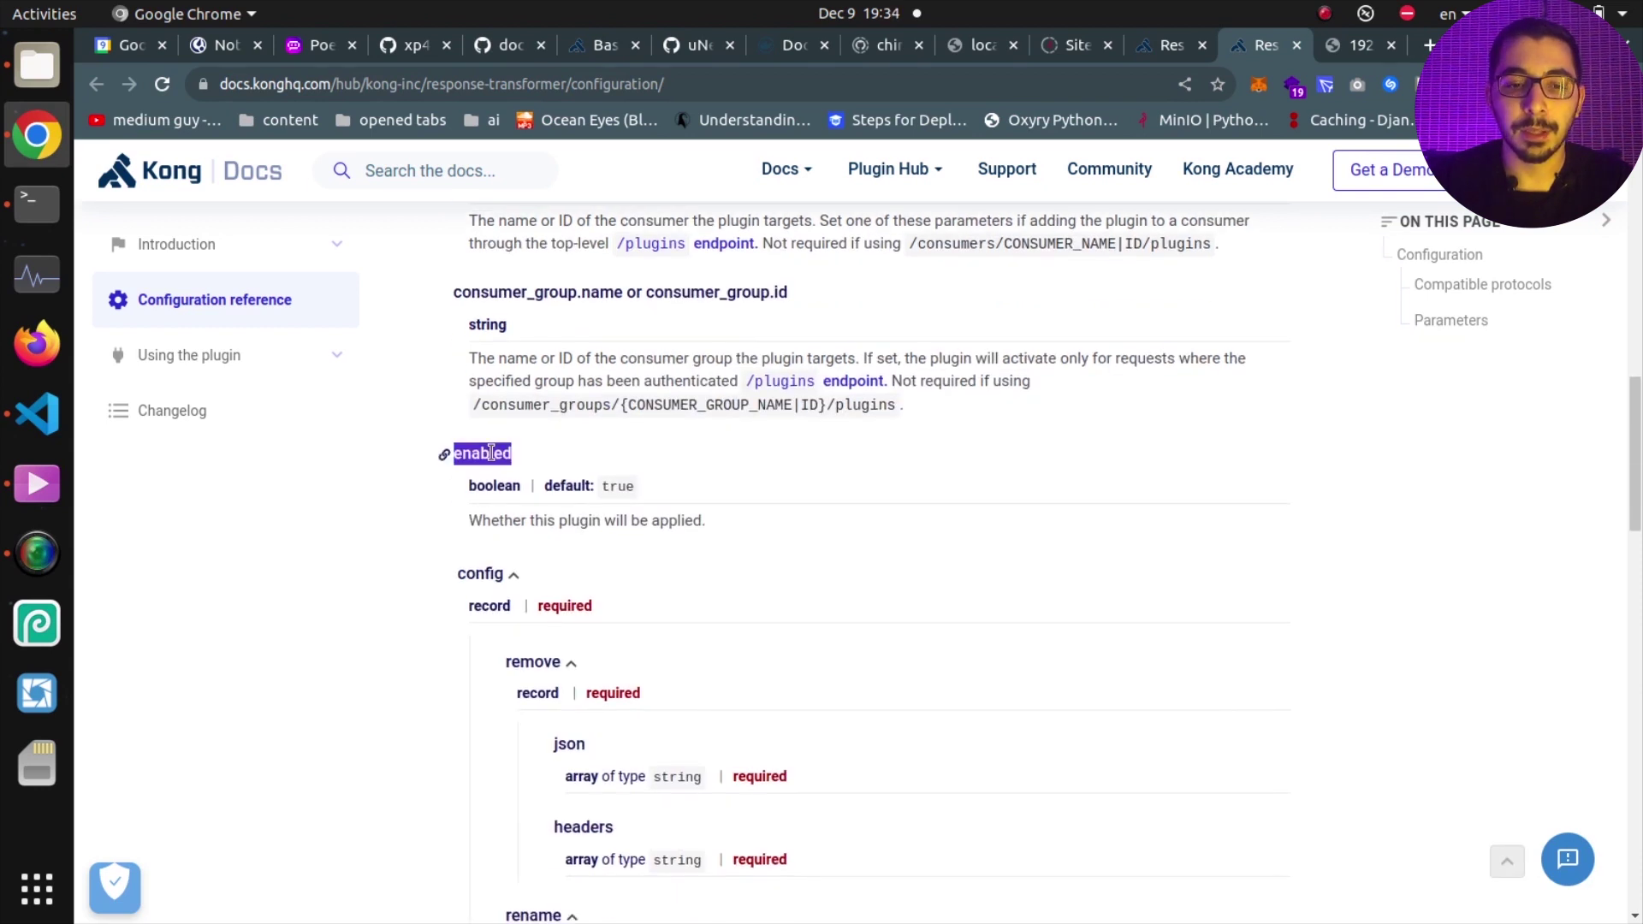
# Look through the config record's remove, rename, replace, add and append options.
pyautogui.scroll(-1, 491, 452)
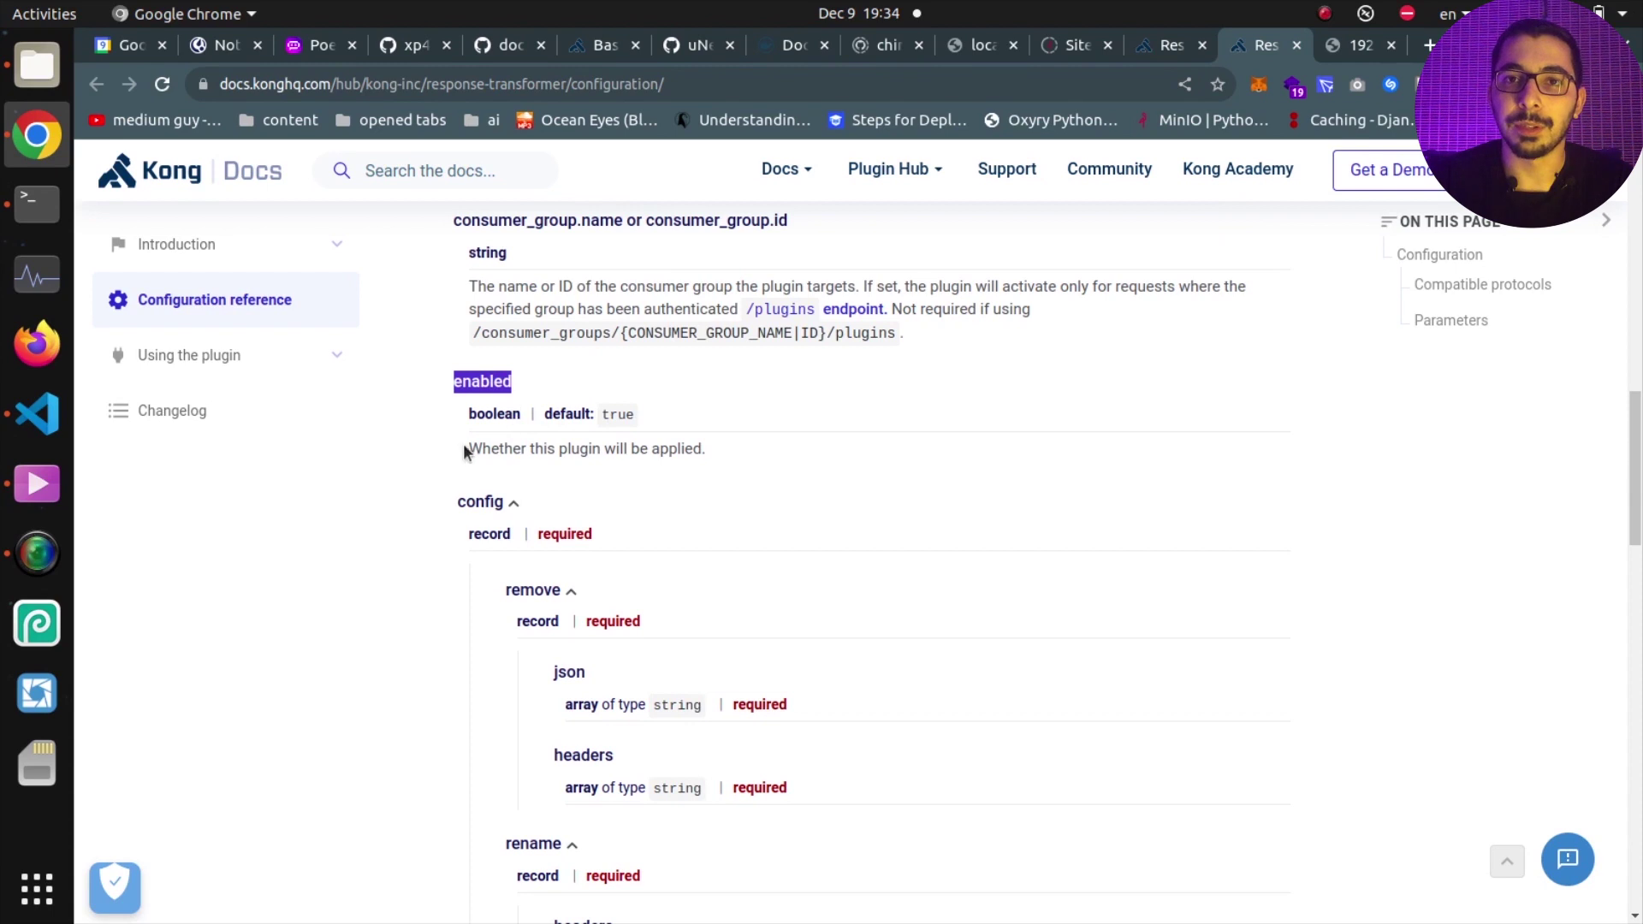
pyautogui.scroll(-3, 443, 273)
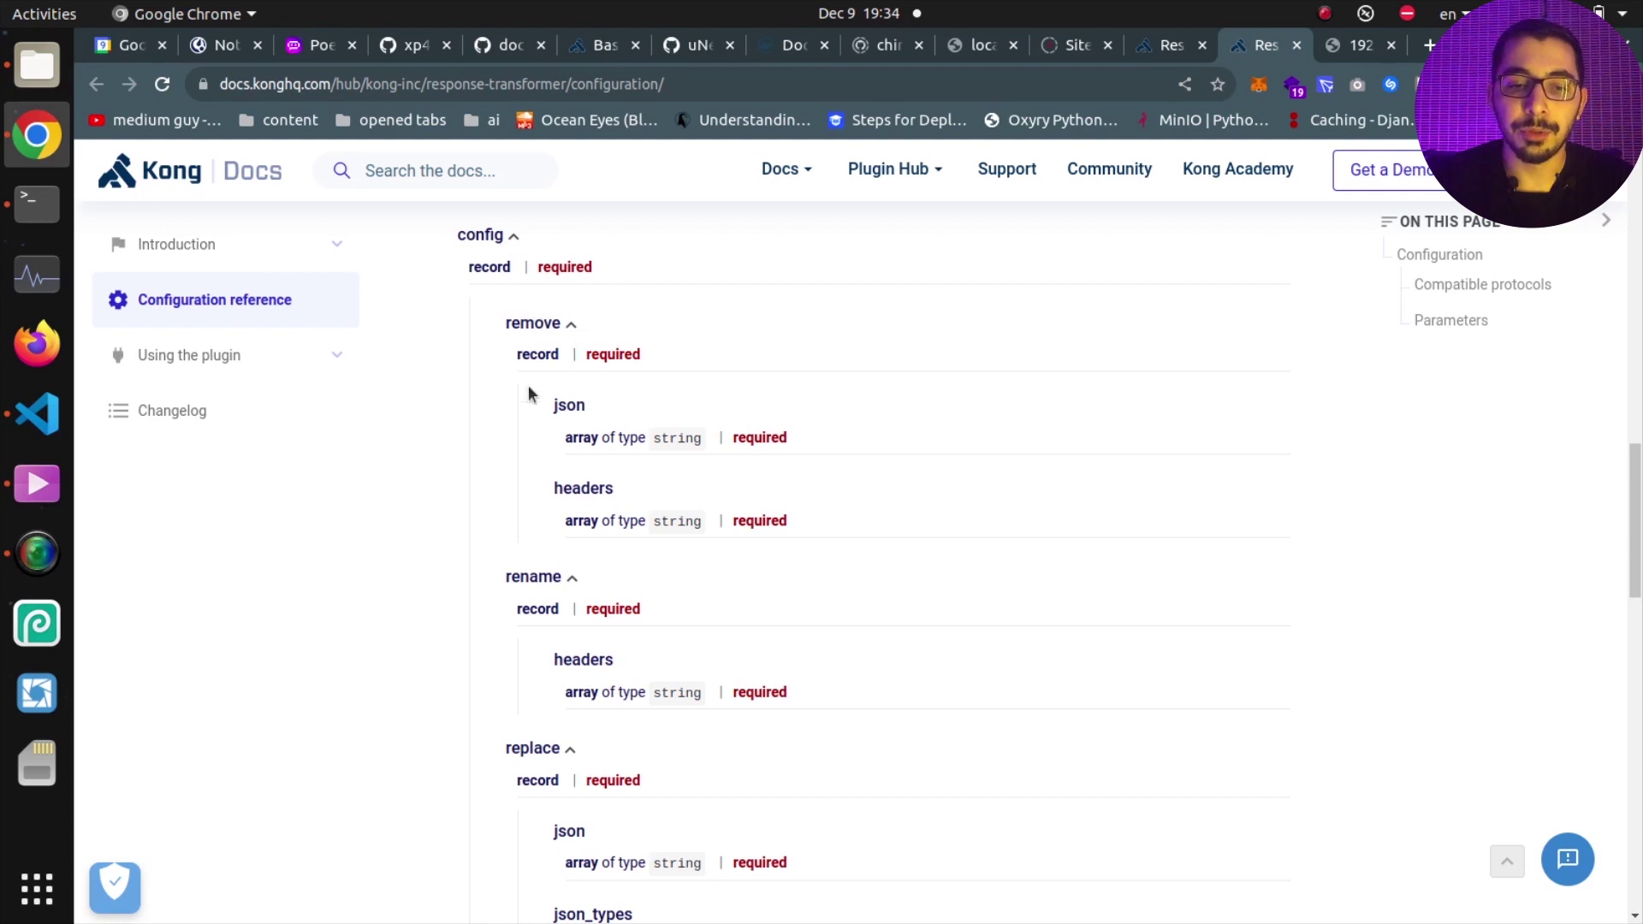
pyautogui.scroll(-10, 528, 561)
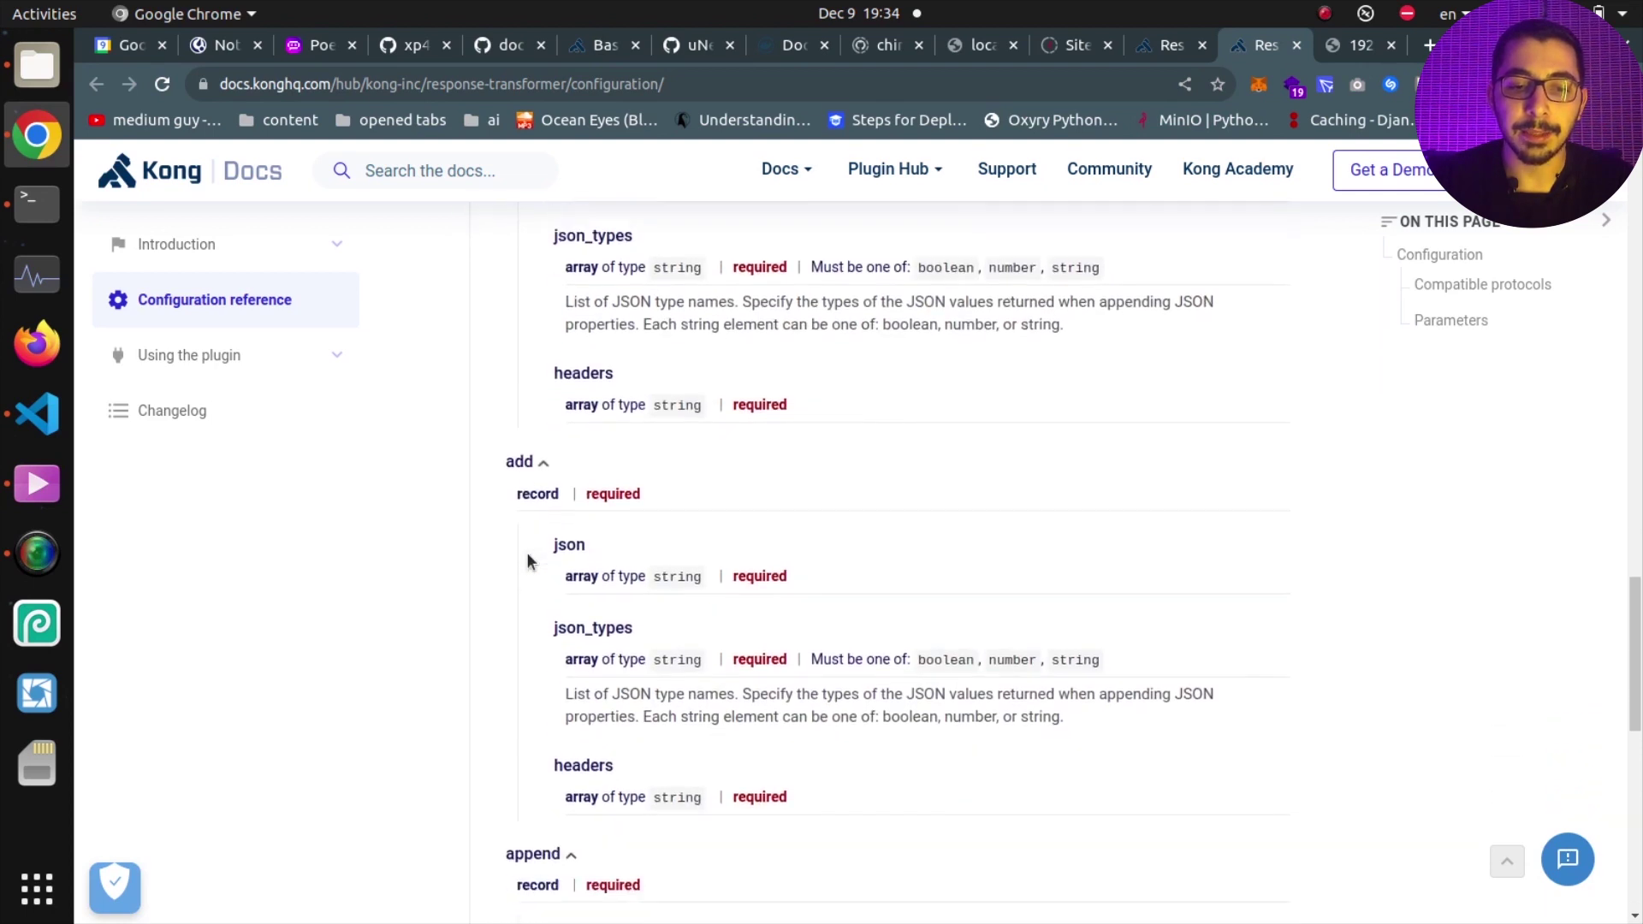
pyautogui.scroll(12, 527, 561)
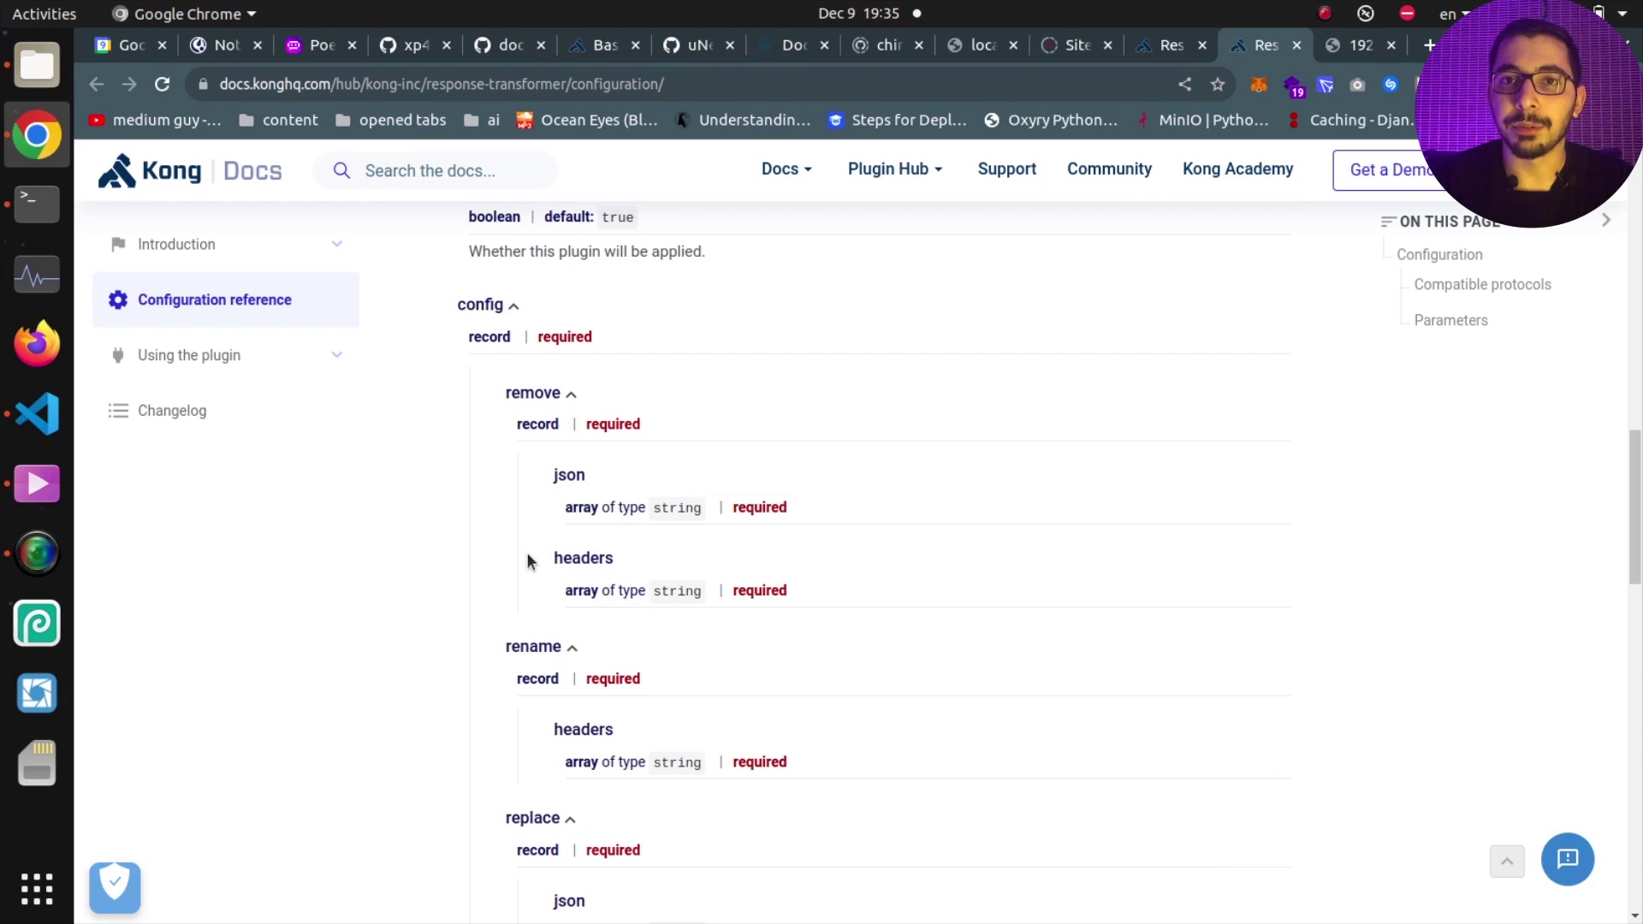
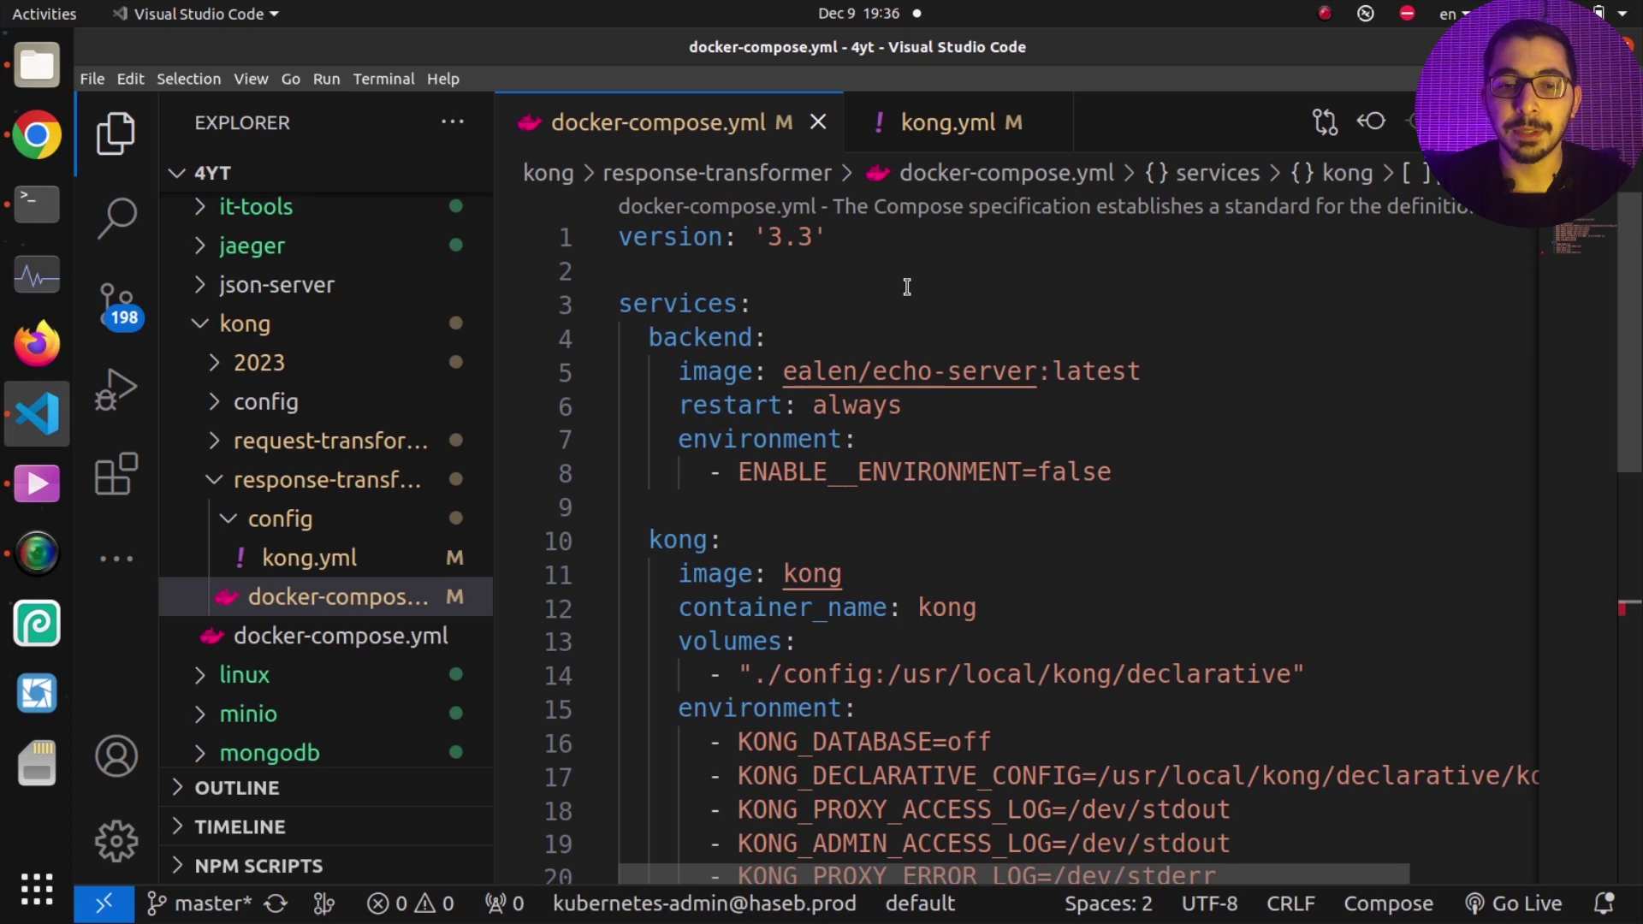
# In Visual Studio Code, review the backend service and the kong service's config volume mapping in the response-transformer docker-compose.yml.
pyautogui.doubleClick(699, 343)
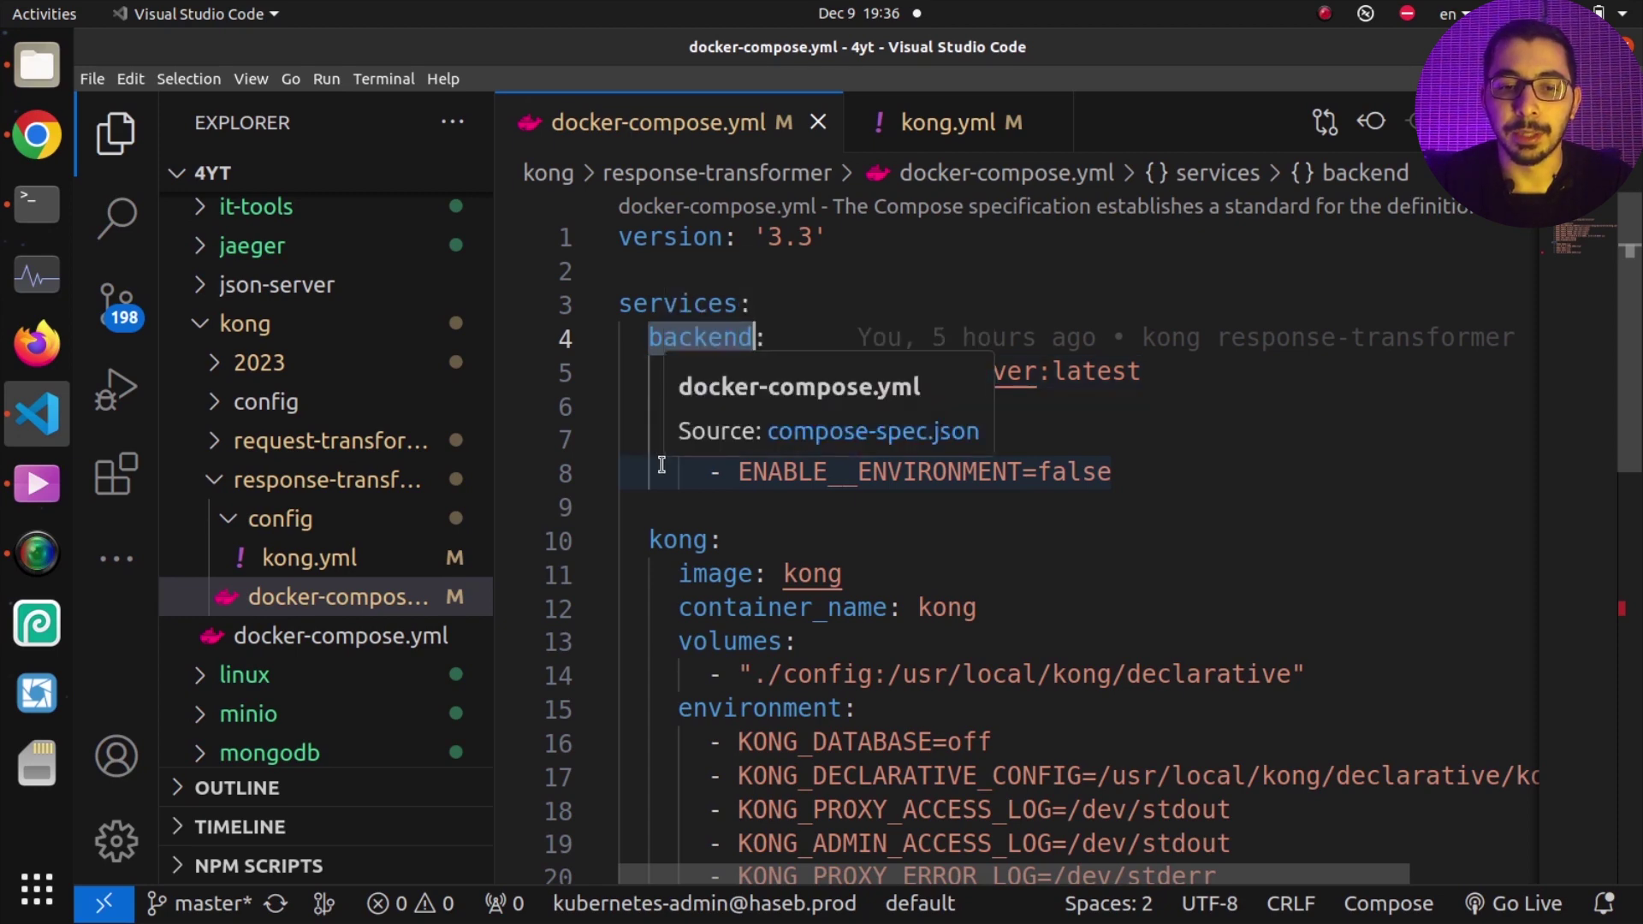
pyautogui.scroll(-3, 662, 464)
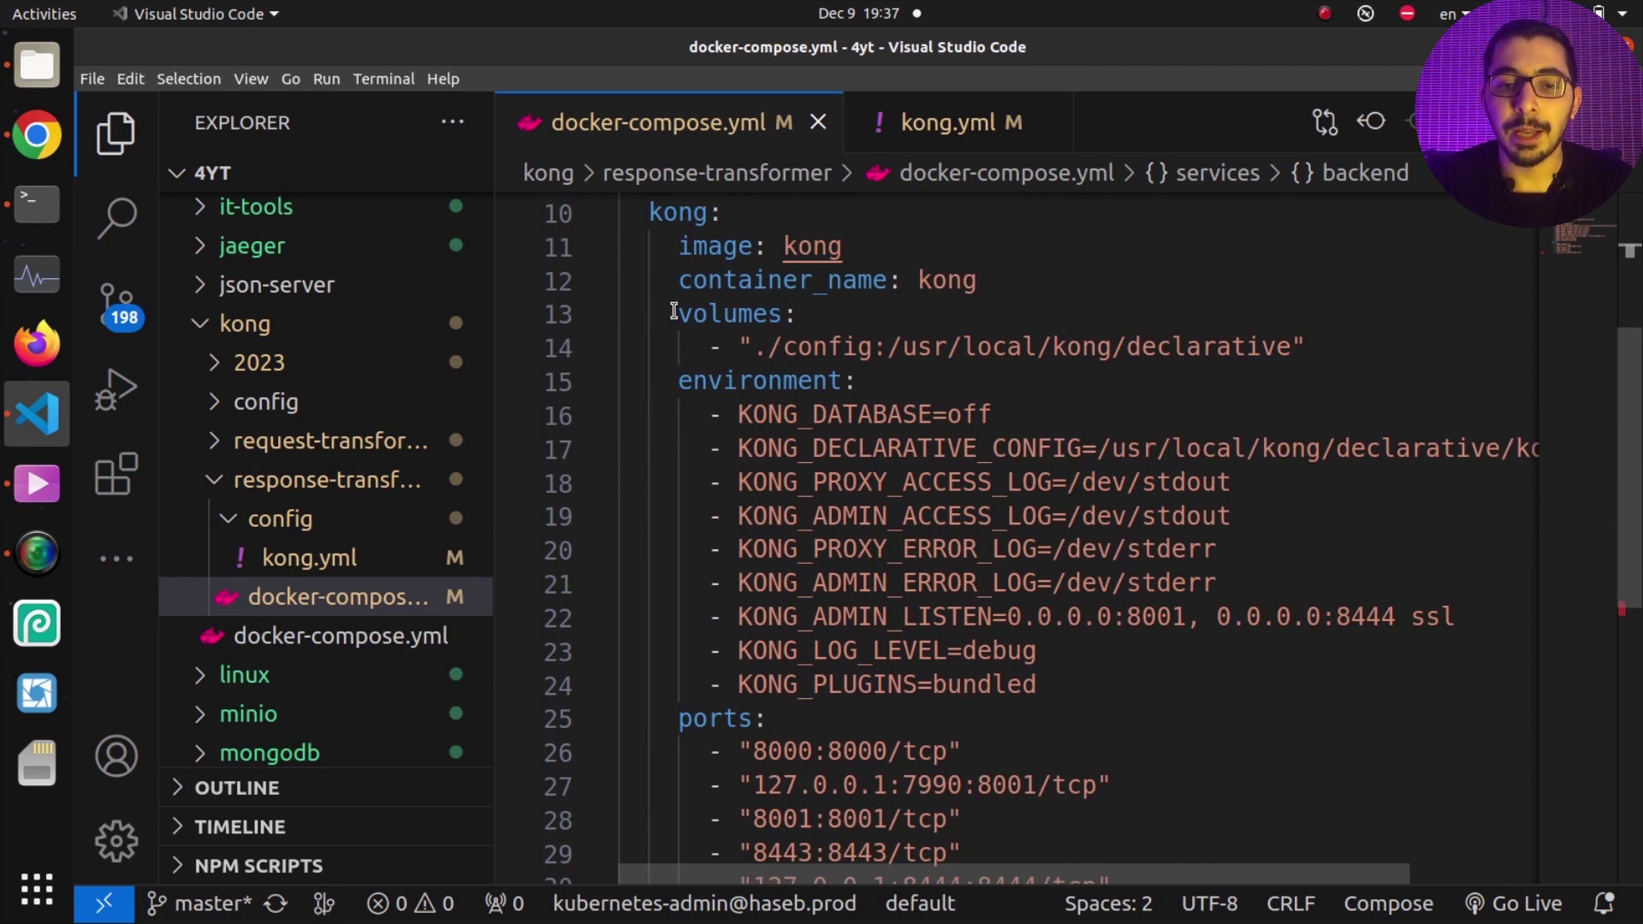
pyautogui.moveTo(769, 343)
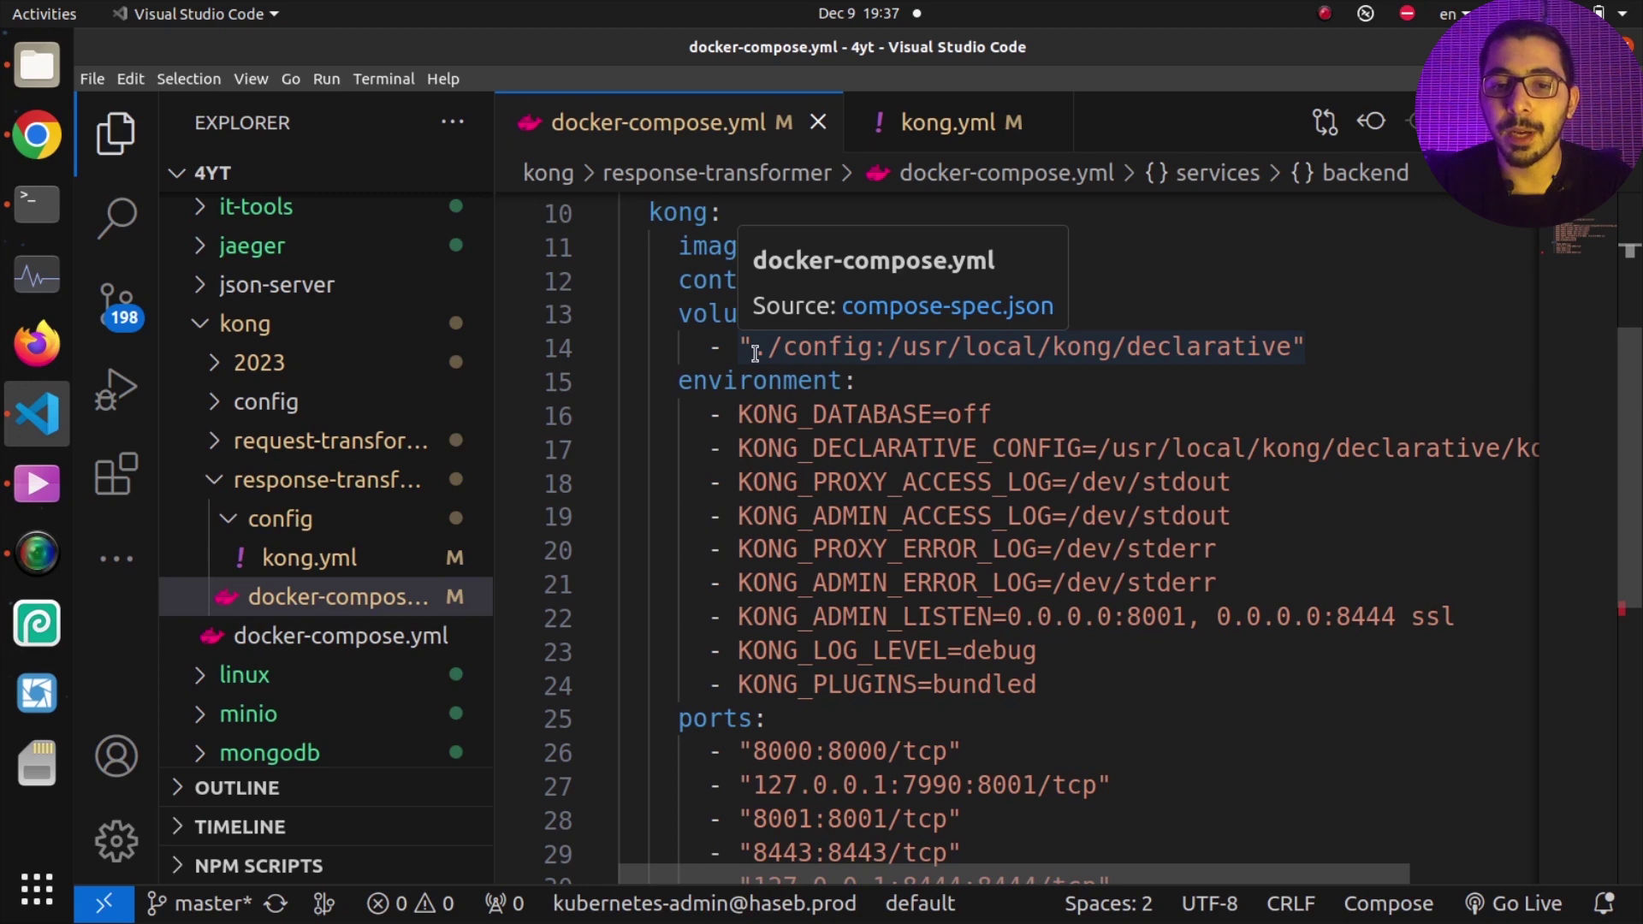
pyautogui.moveTo(889, 347); pyautogui.dragTo(1286, 347)
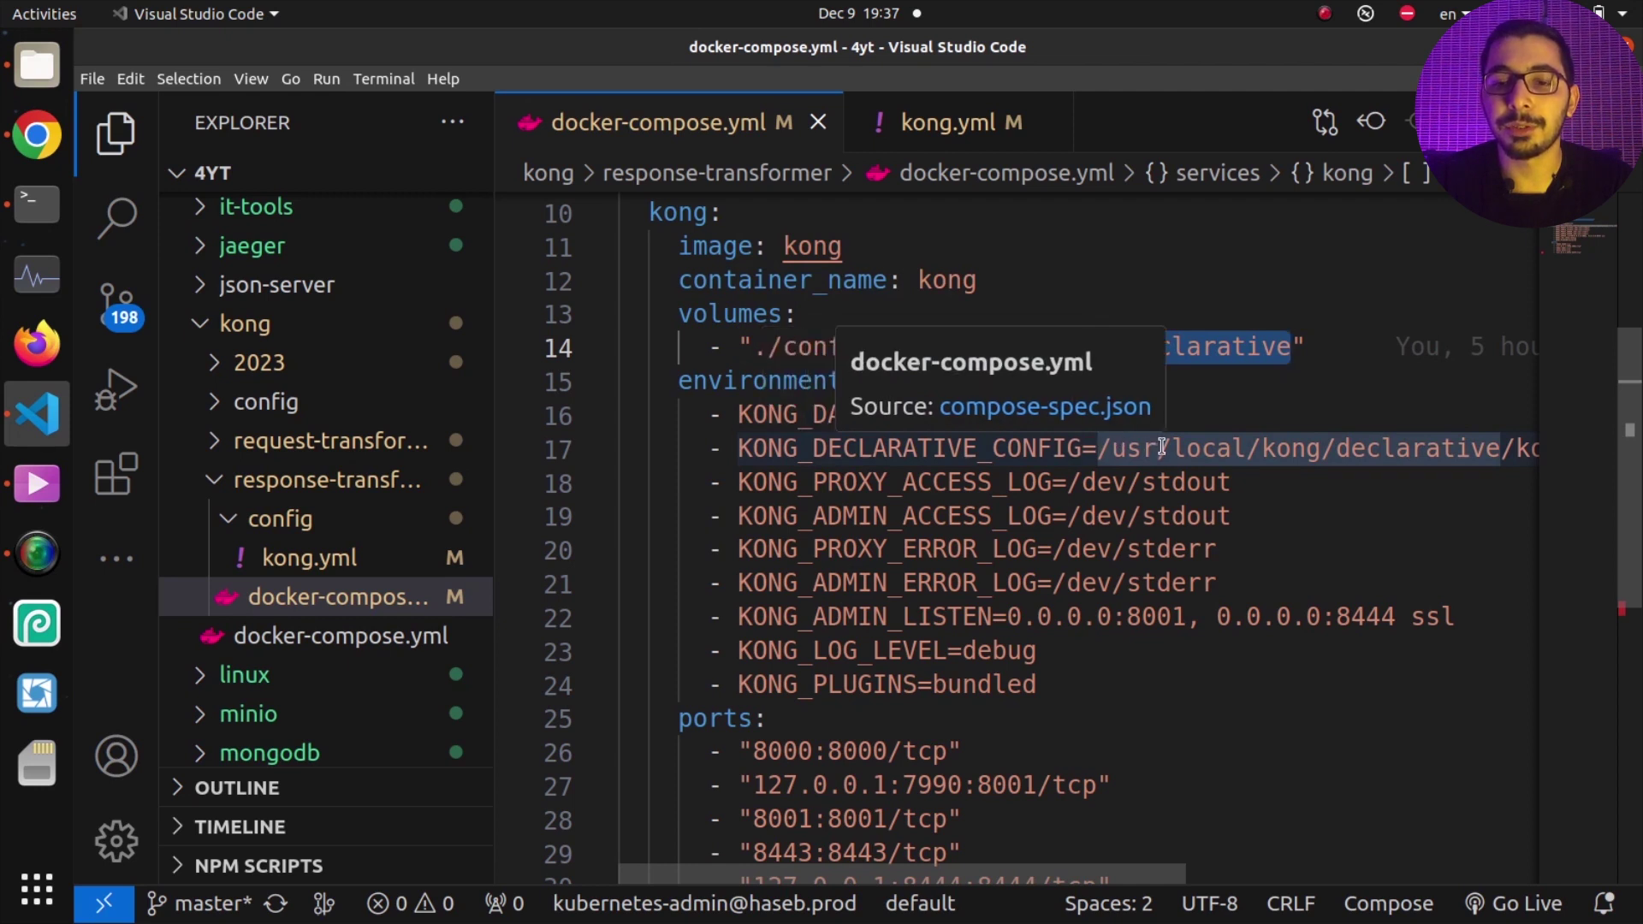
# Examine the kong service's environment variables for the declarative config, database mode and access logs, down to its port mappings.
pyautogui.doubleClick(857, 448)
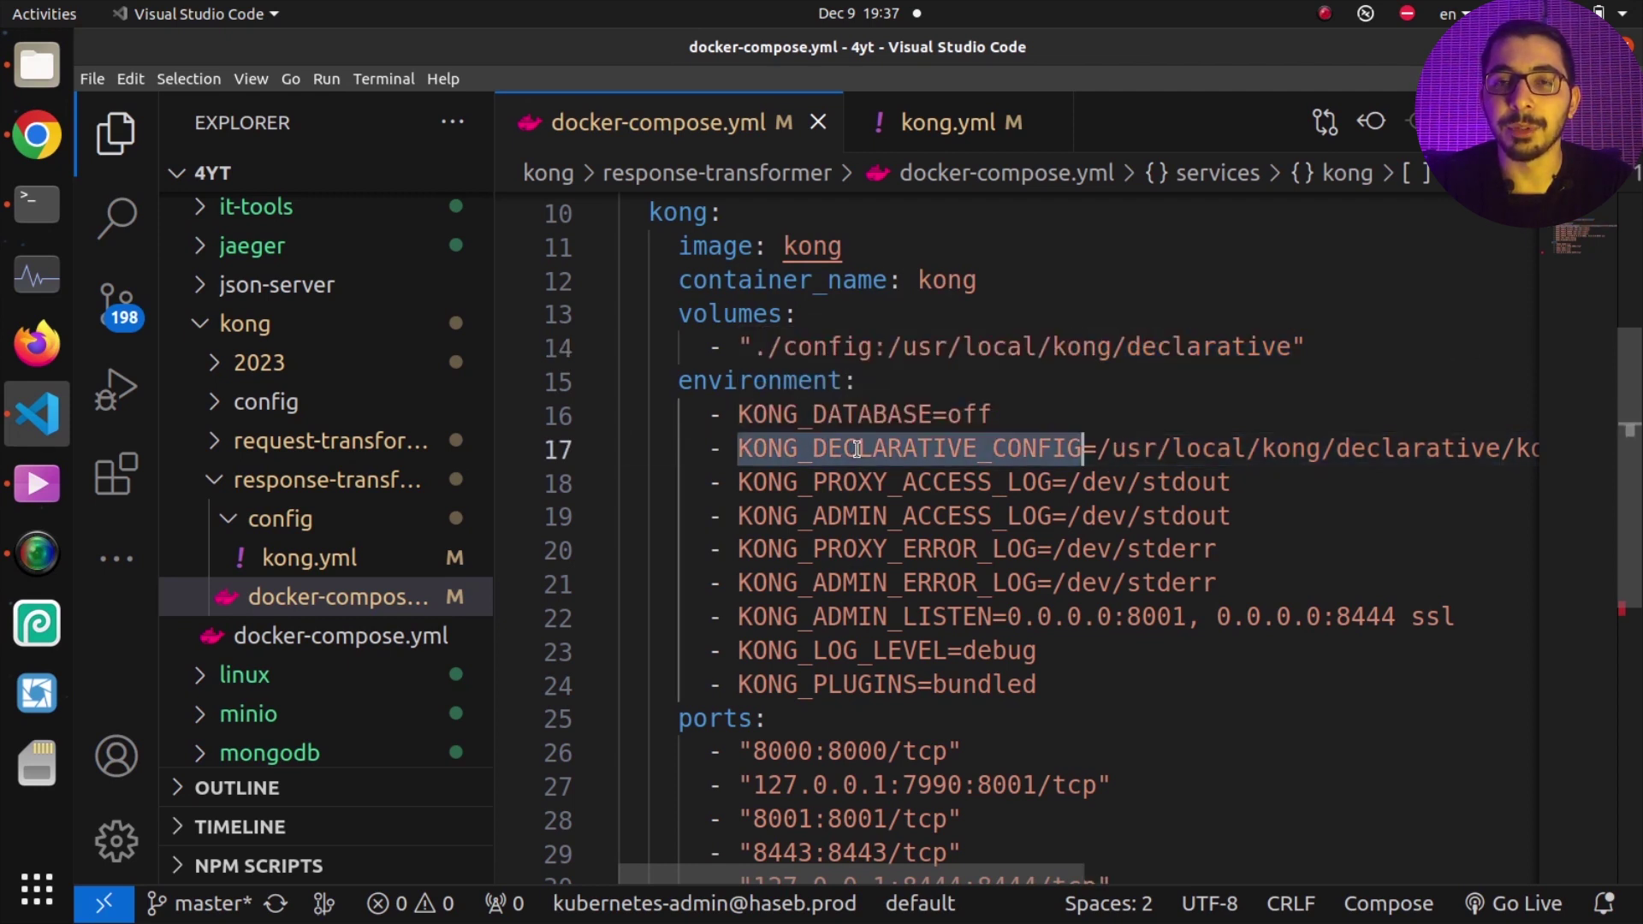
pyautogui.hscroll(3, 856, 449)
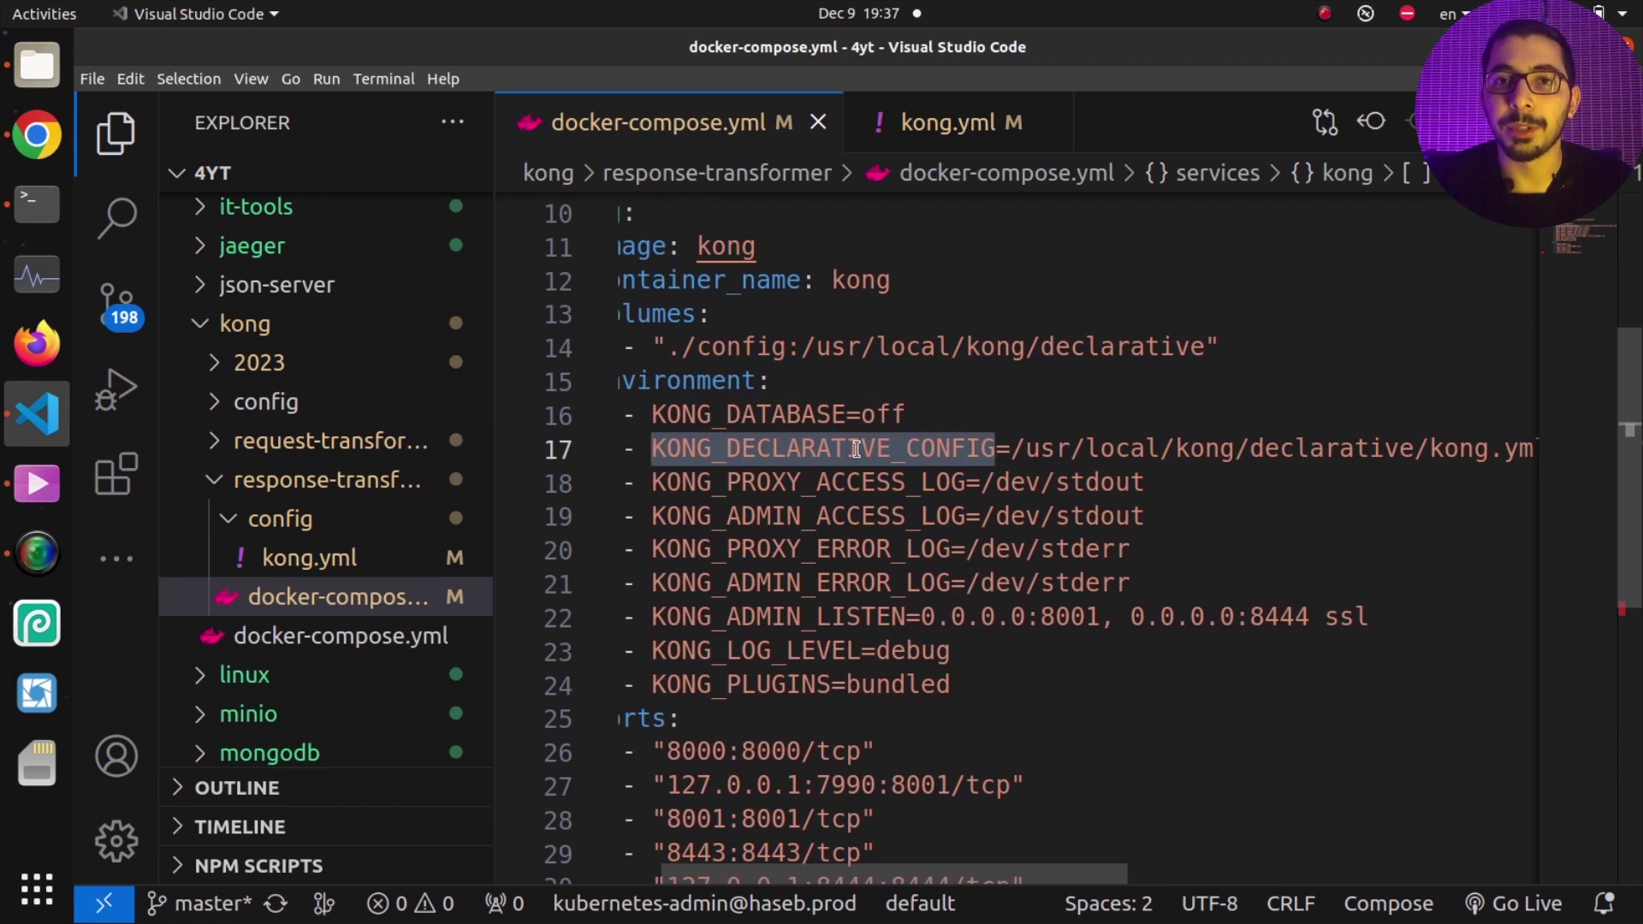
pyautogui.hscroll(-3, 856, 448)
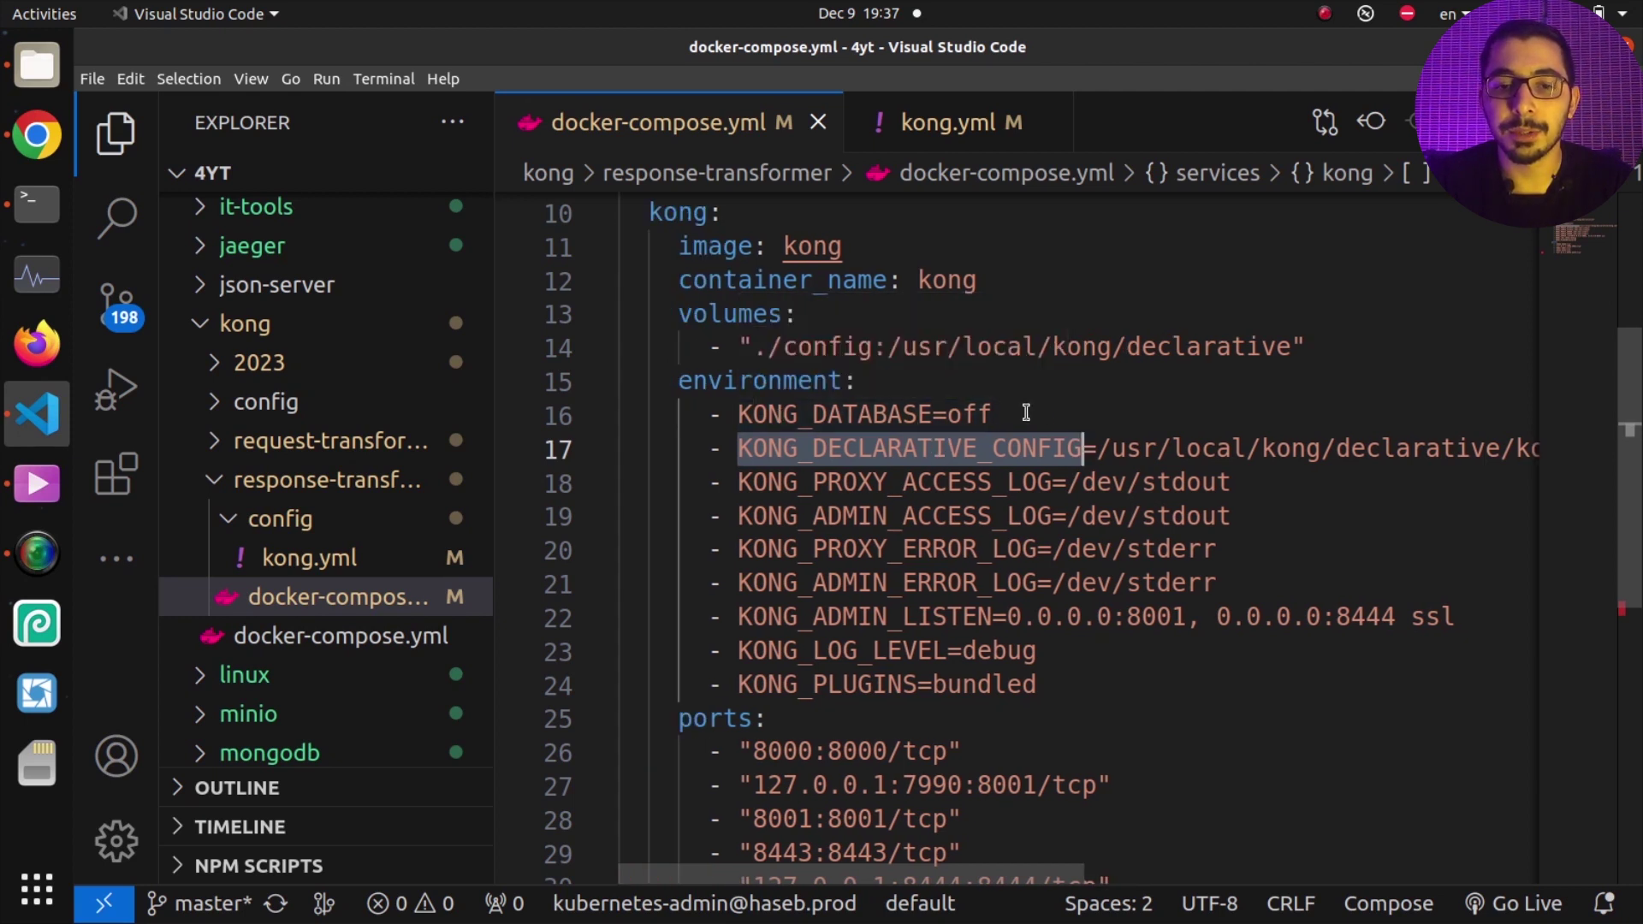
pyautogui.doubleClick(817, 409)
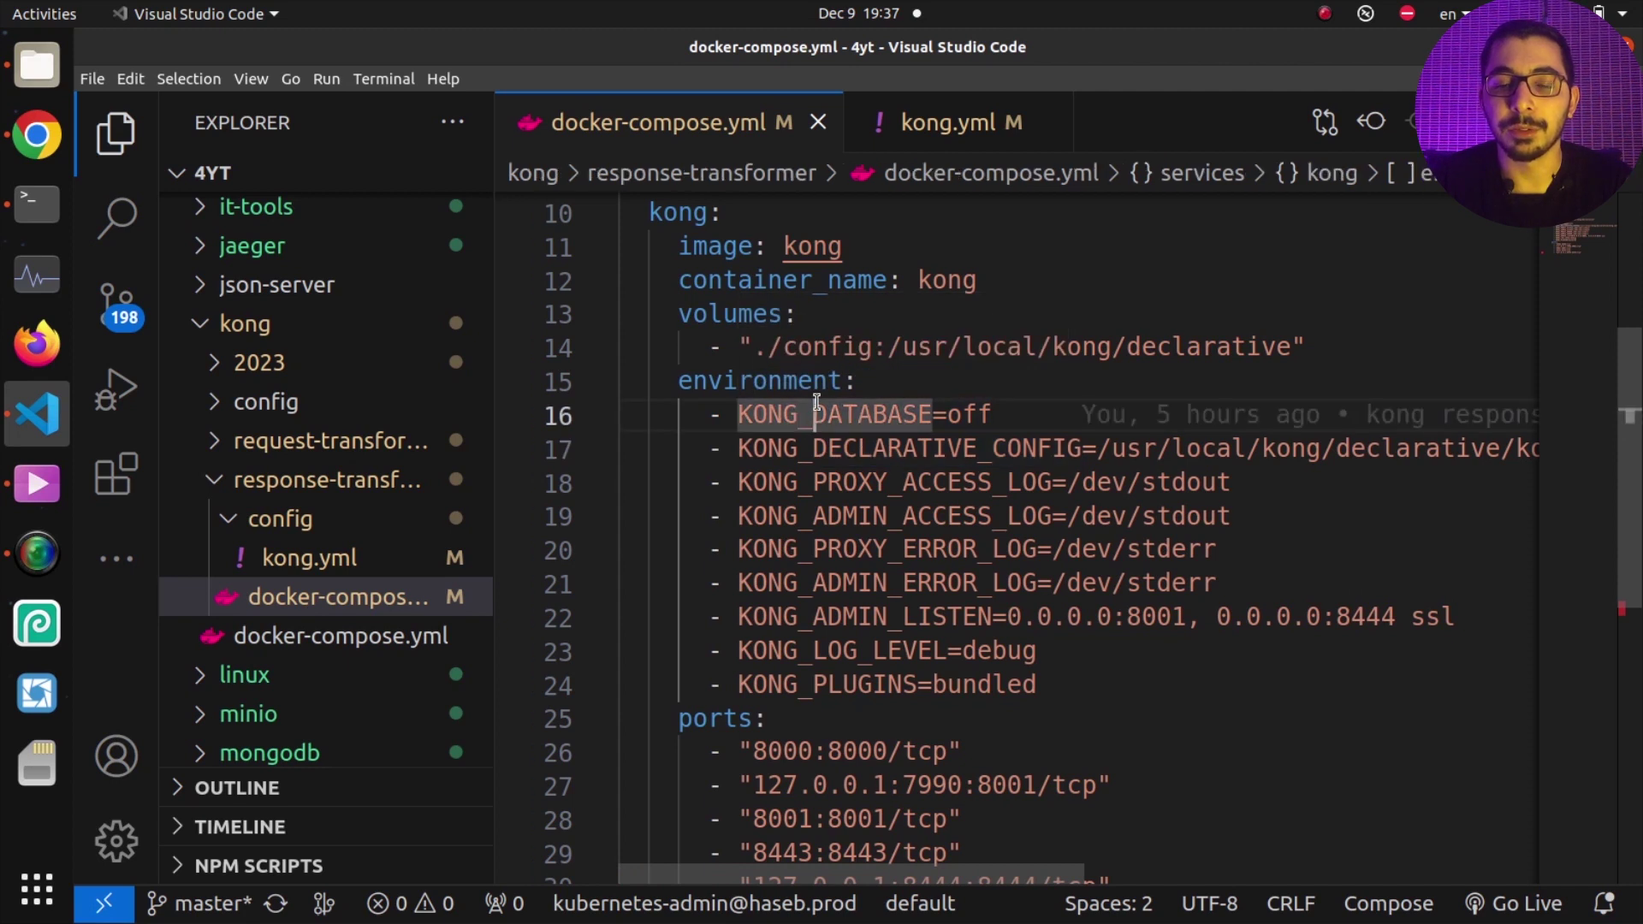
pyautogui.doubleClick(891, 498)
pyautogui.moveTo(891, 497); pyautogui.dragTo(960, 517)
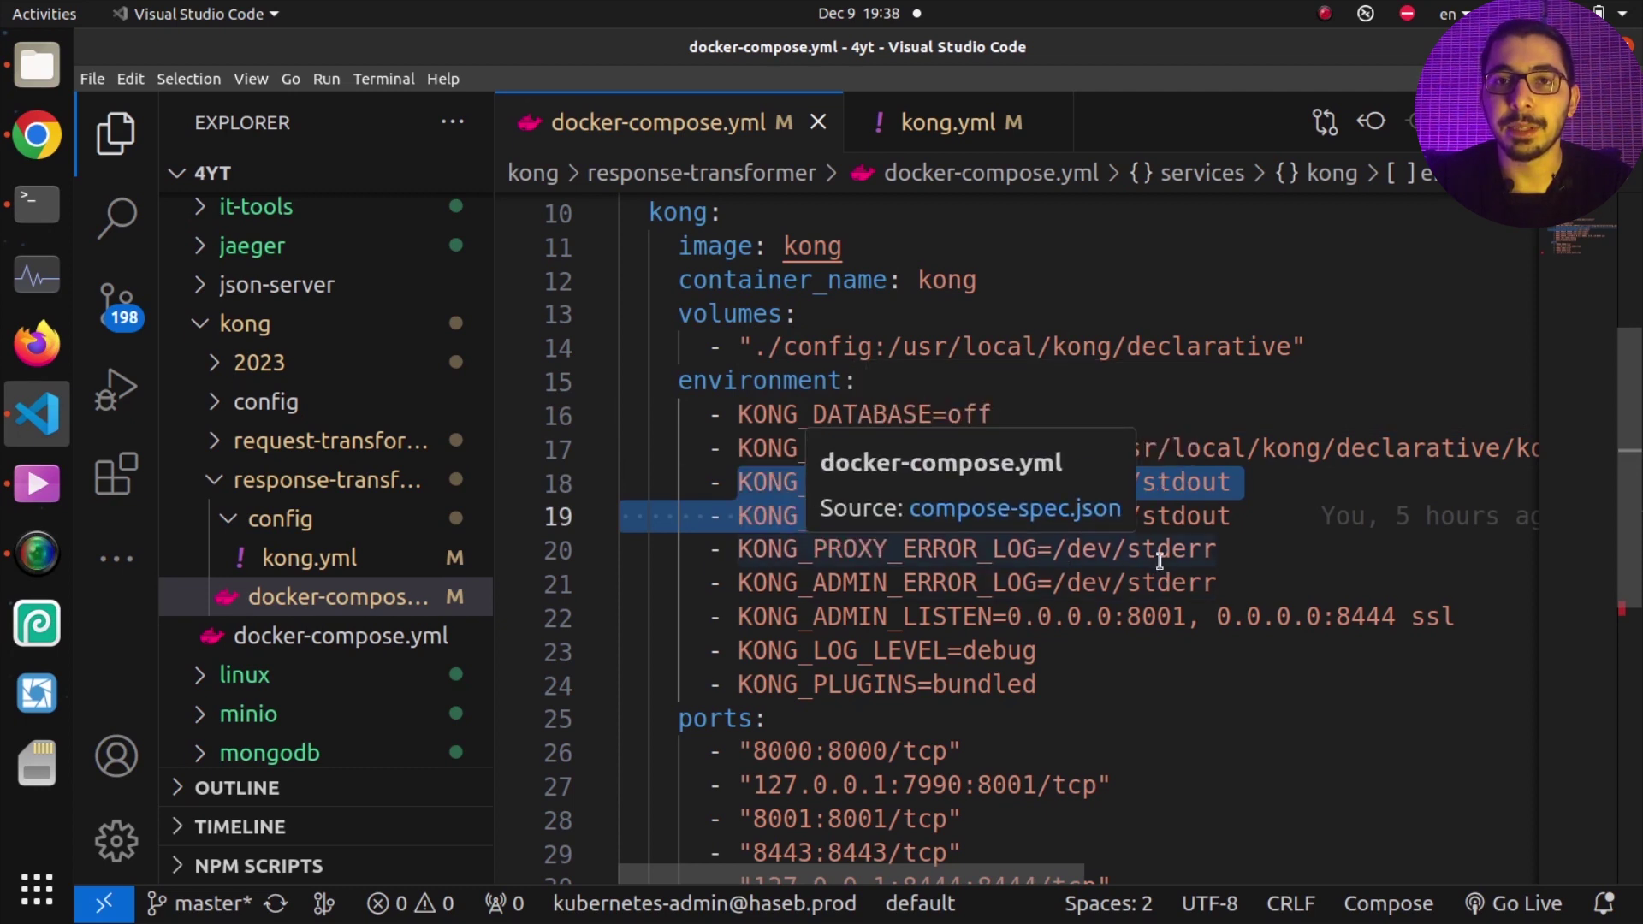
pyautogui.scroll(-1, 1160, 560)
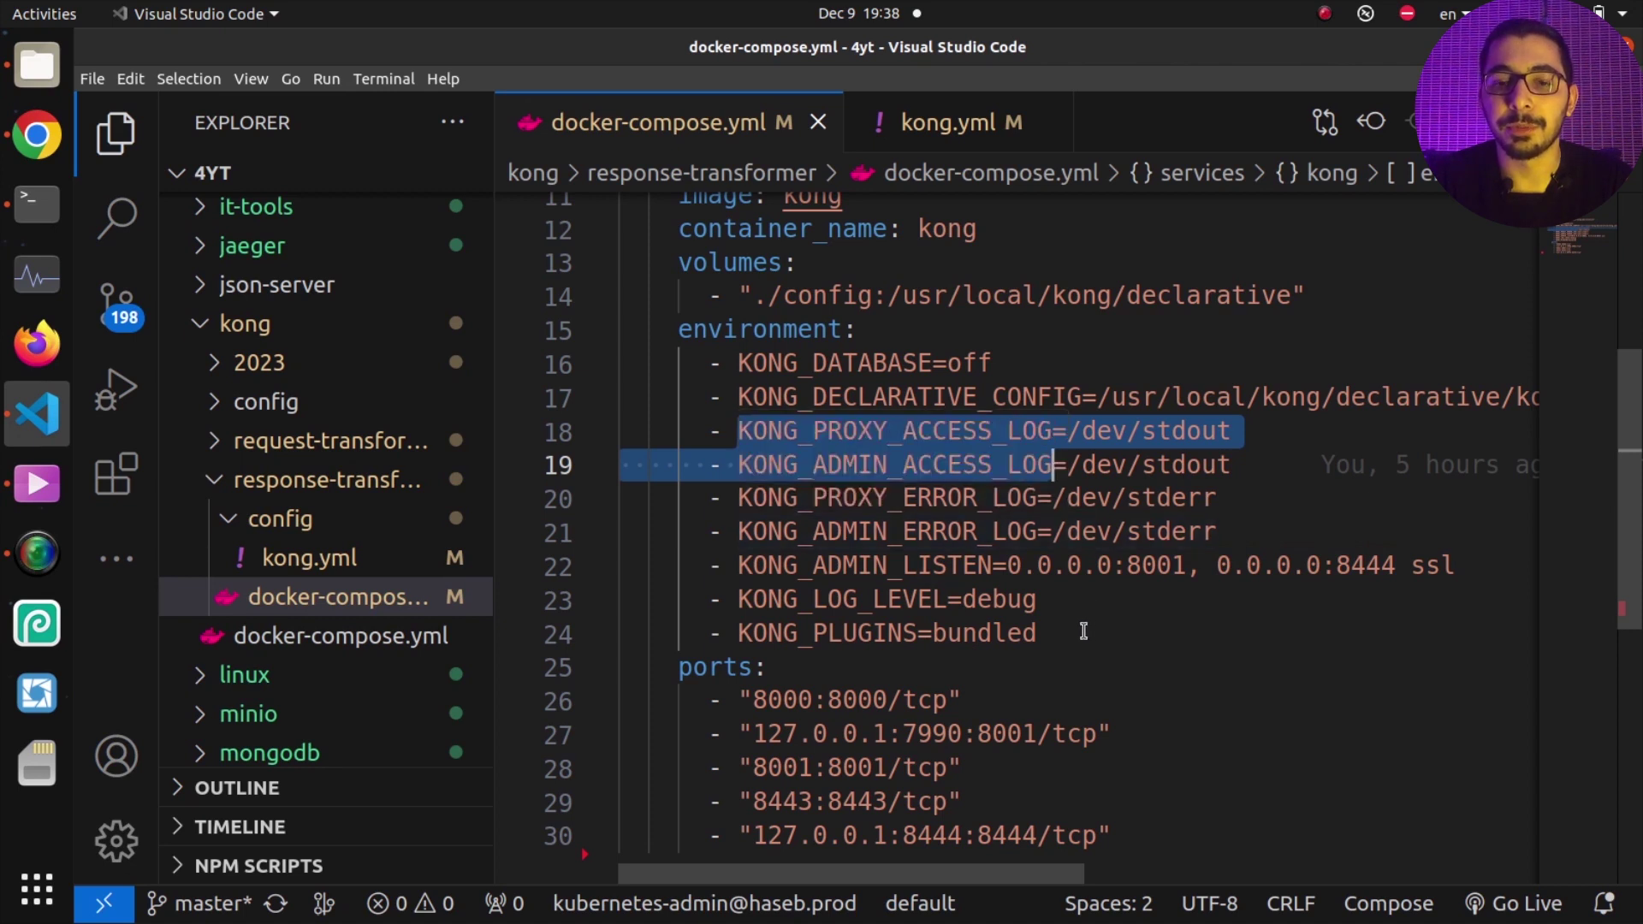
# Review the kong service's remaining environment variables and its port mappings, highlighting host port 8000.
pyautogui.scroll(-1, 1050, 607)
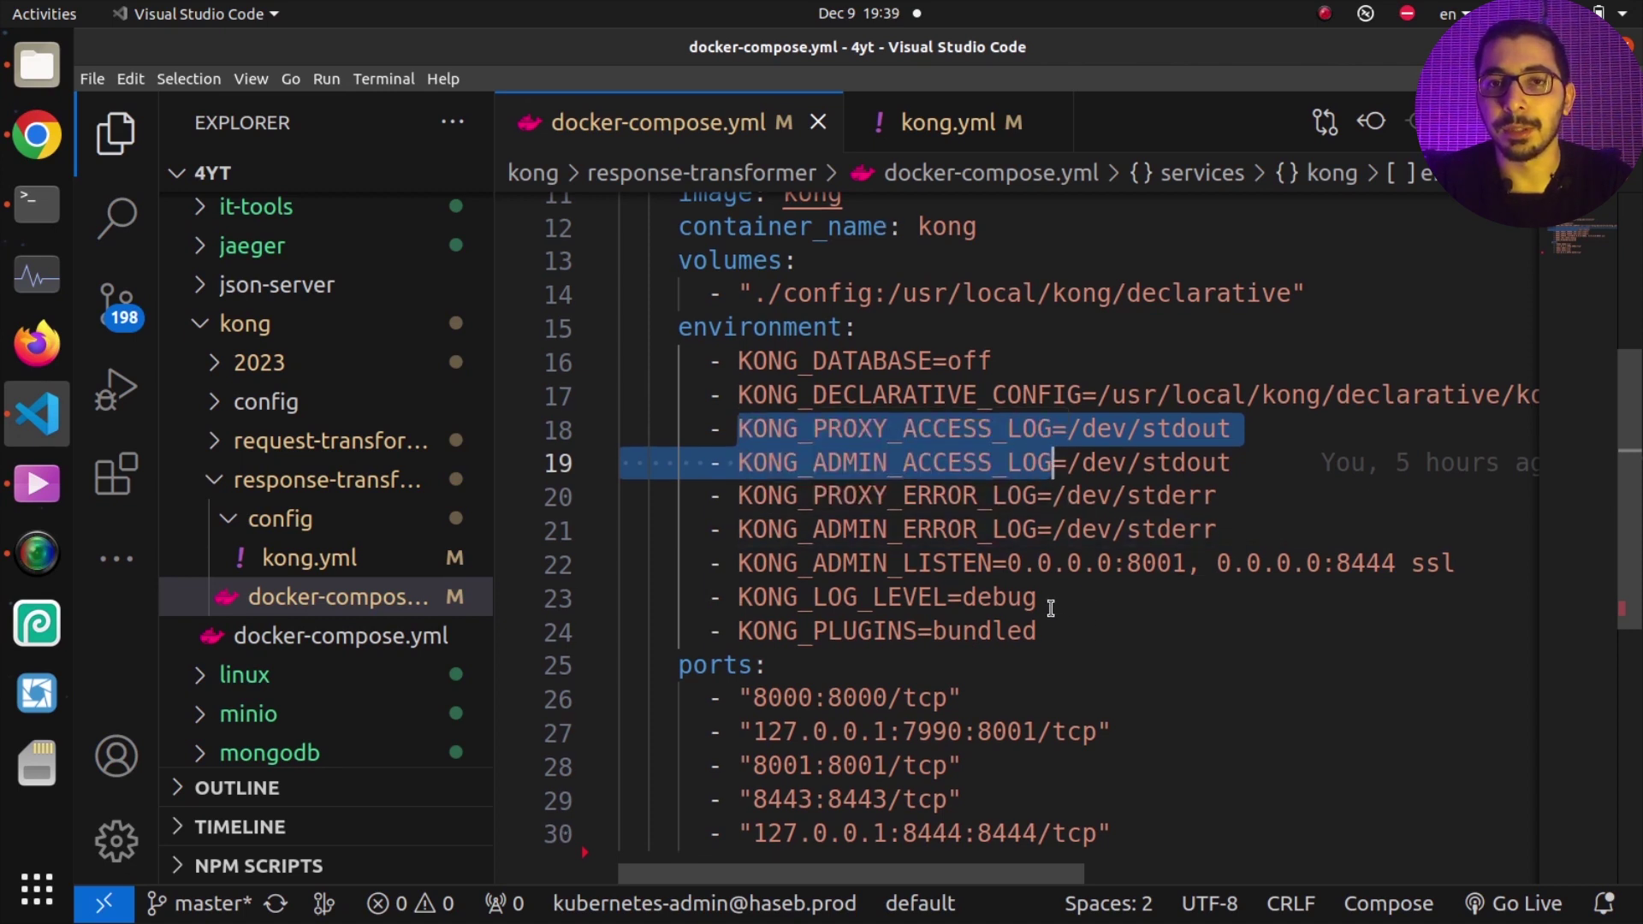
pyautogui.scroll(-1, 1051, 607)
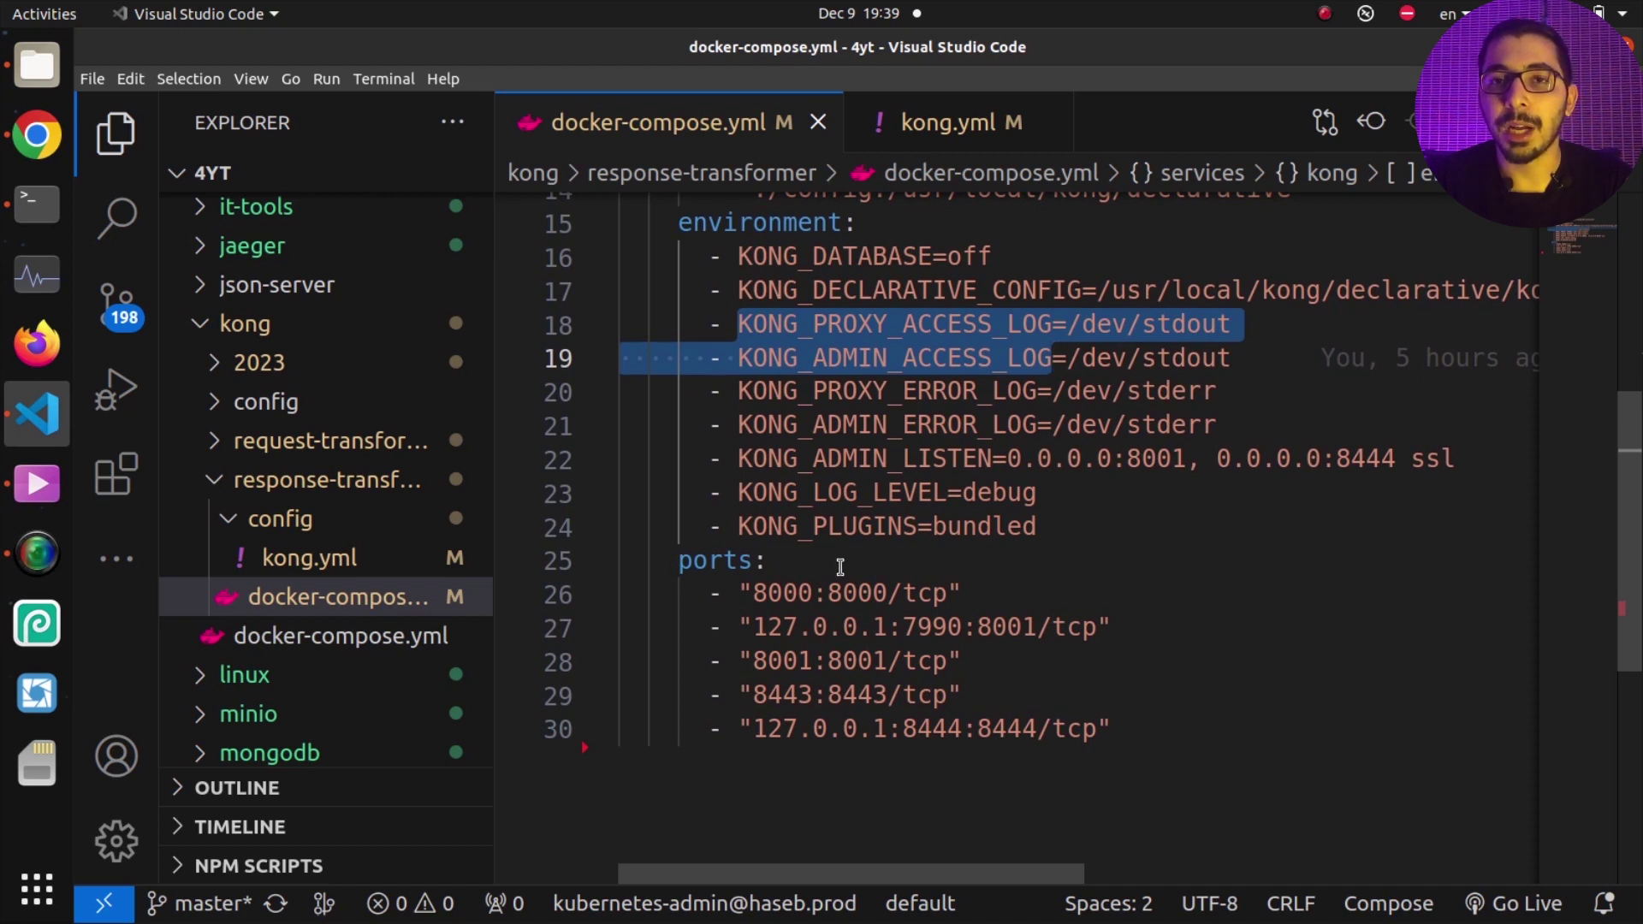
pyautogui.click(754, 592)
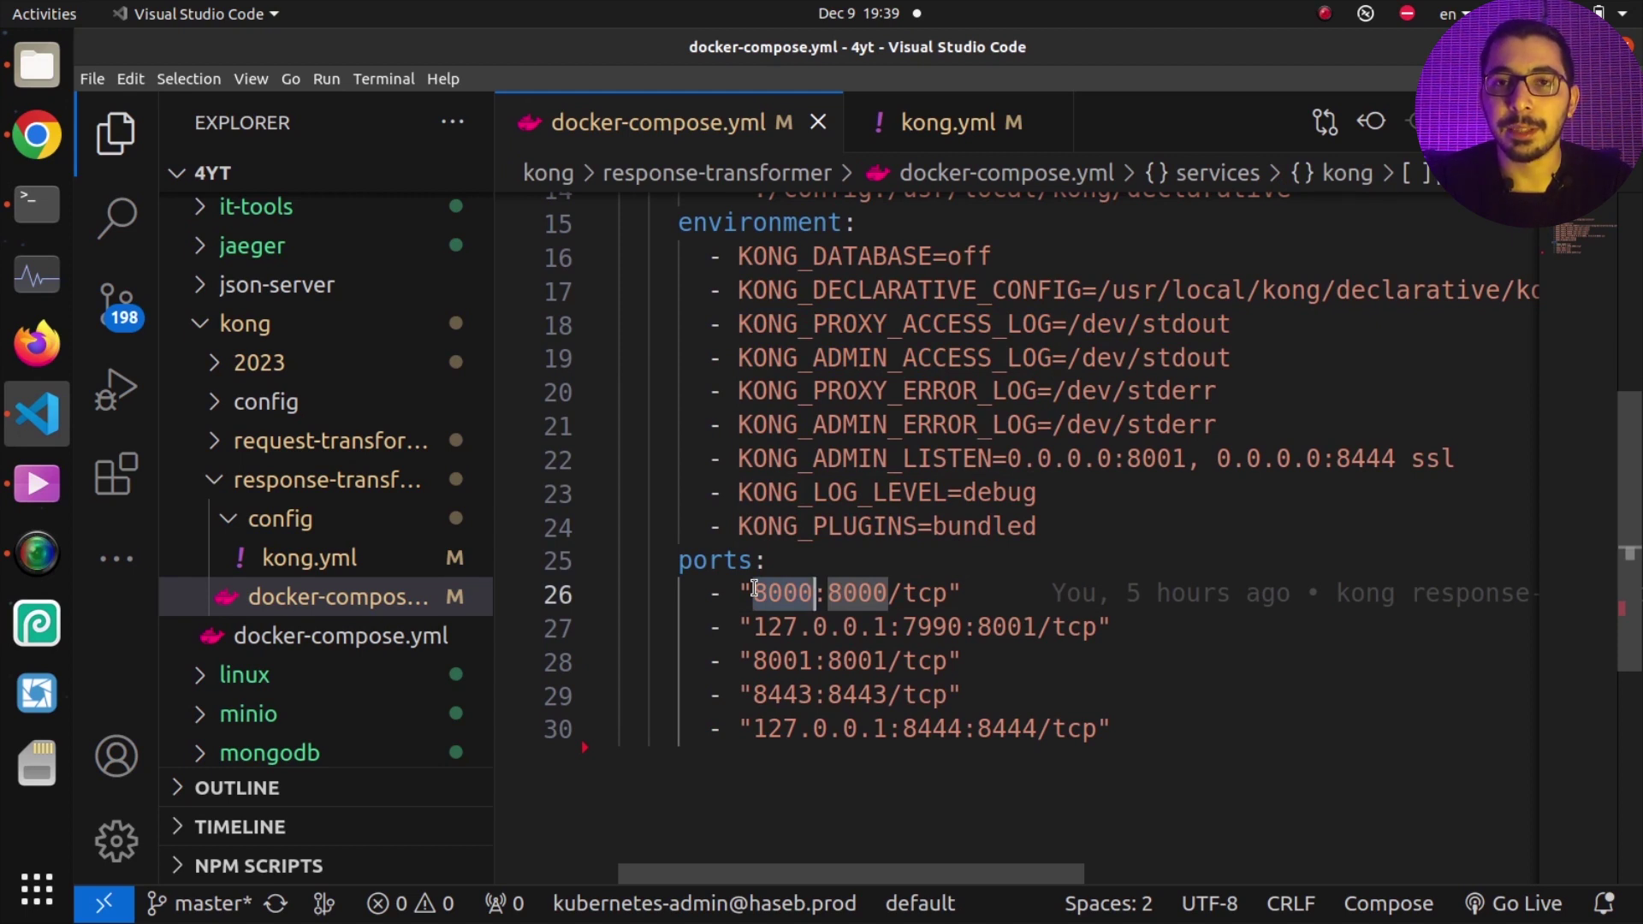
# Open kong.yml, hide the file explorer, and compare the echo-server service's URL with the backend service defined in docker-compose.yml.
pyautogui.click(950, 123)
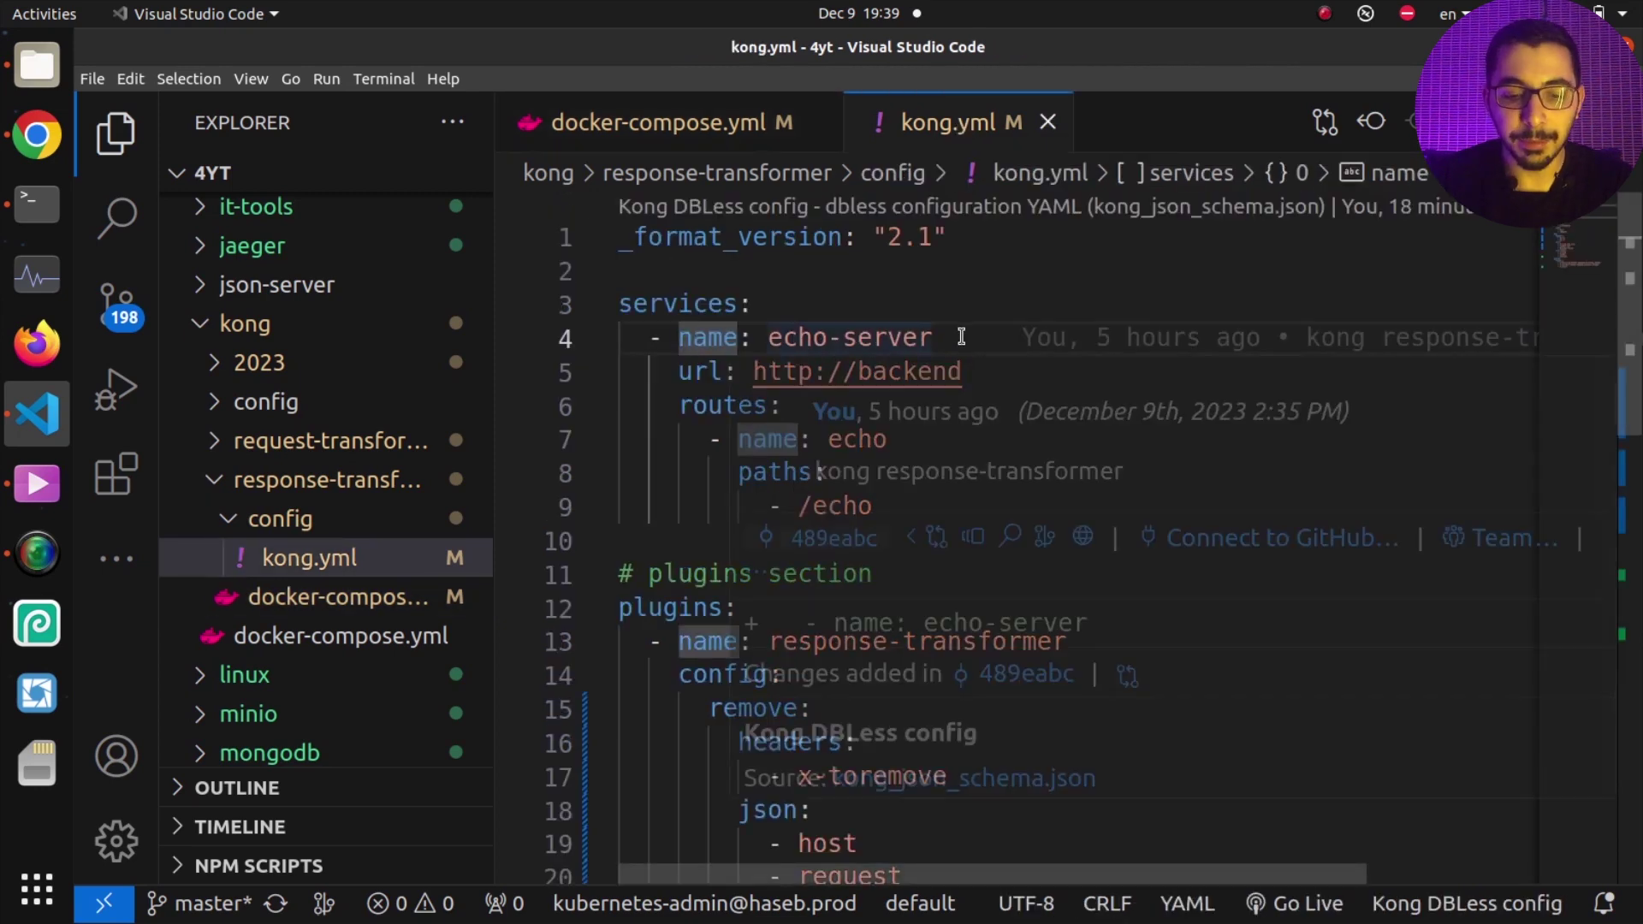
pyautogui.hotkey('ctrl', 'b')
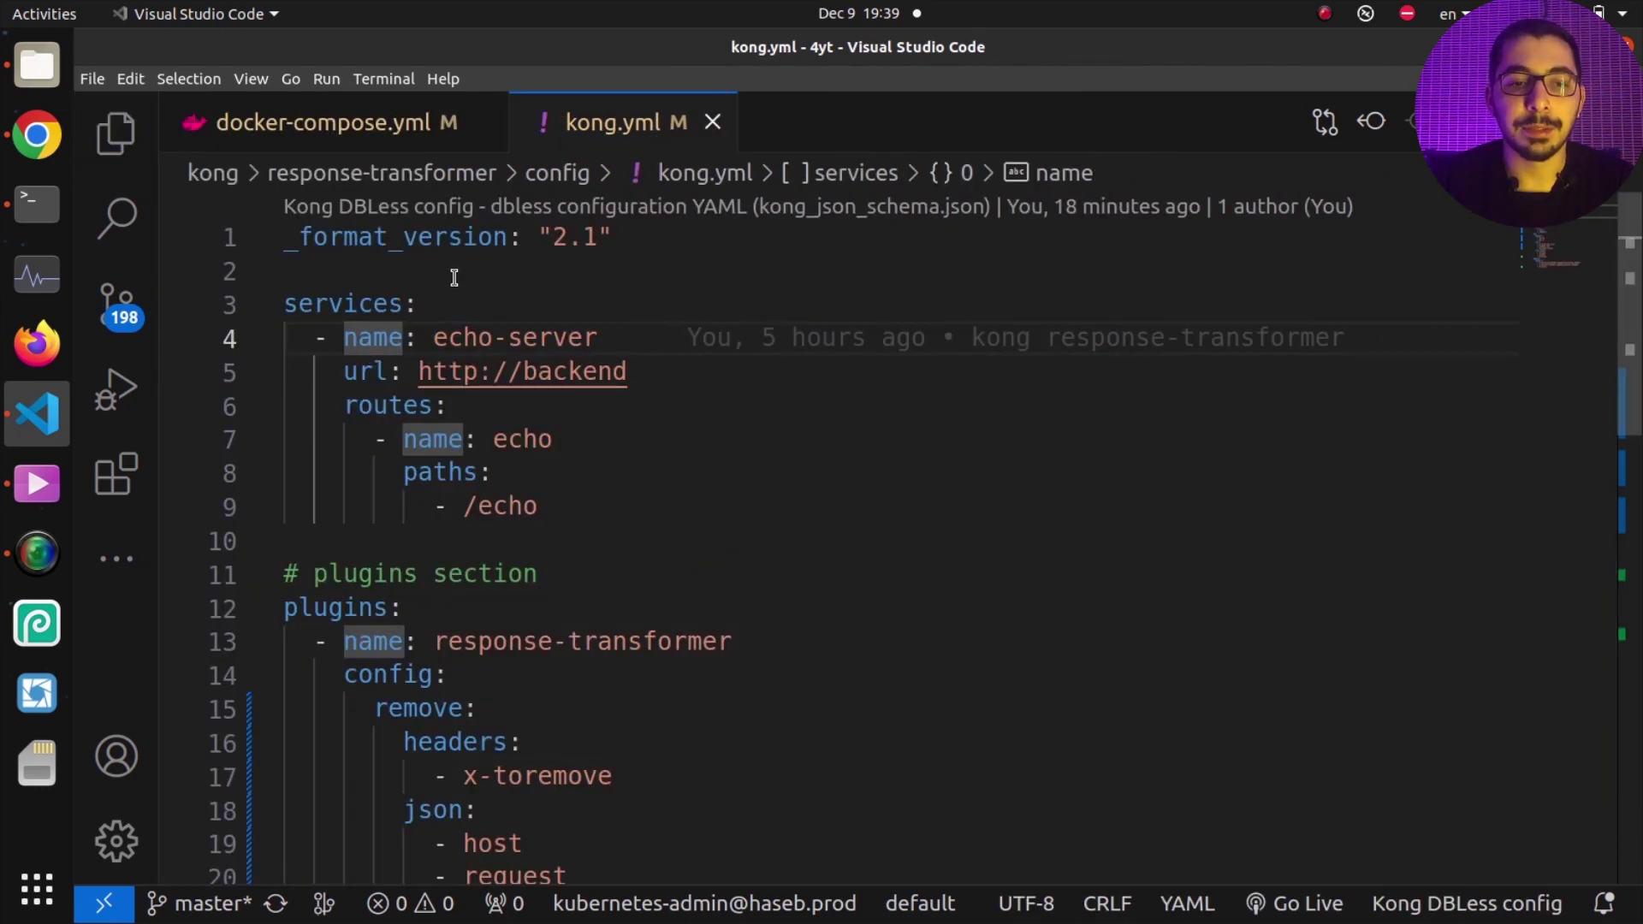
pyautogui.click(435, 337)
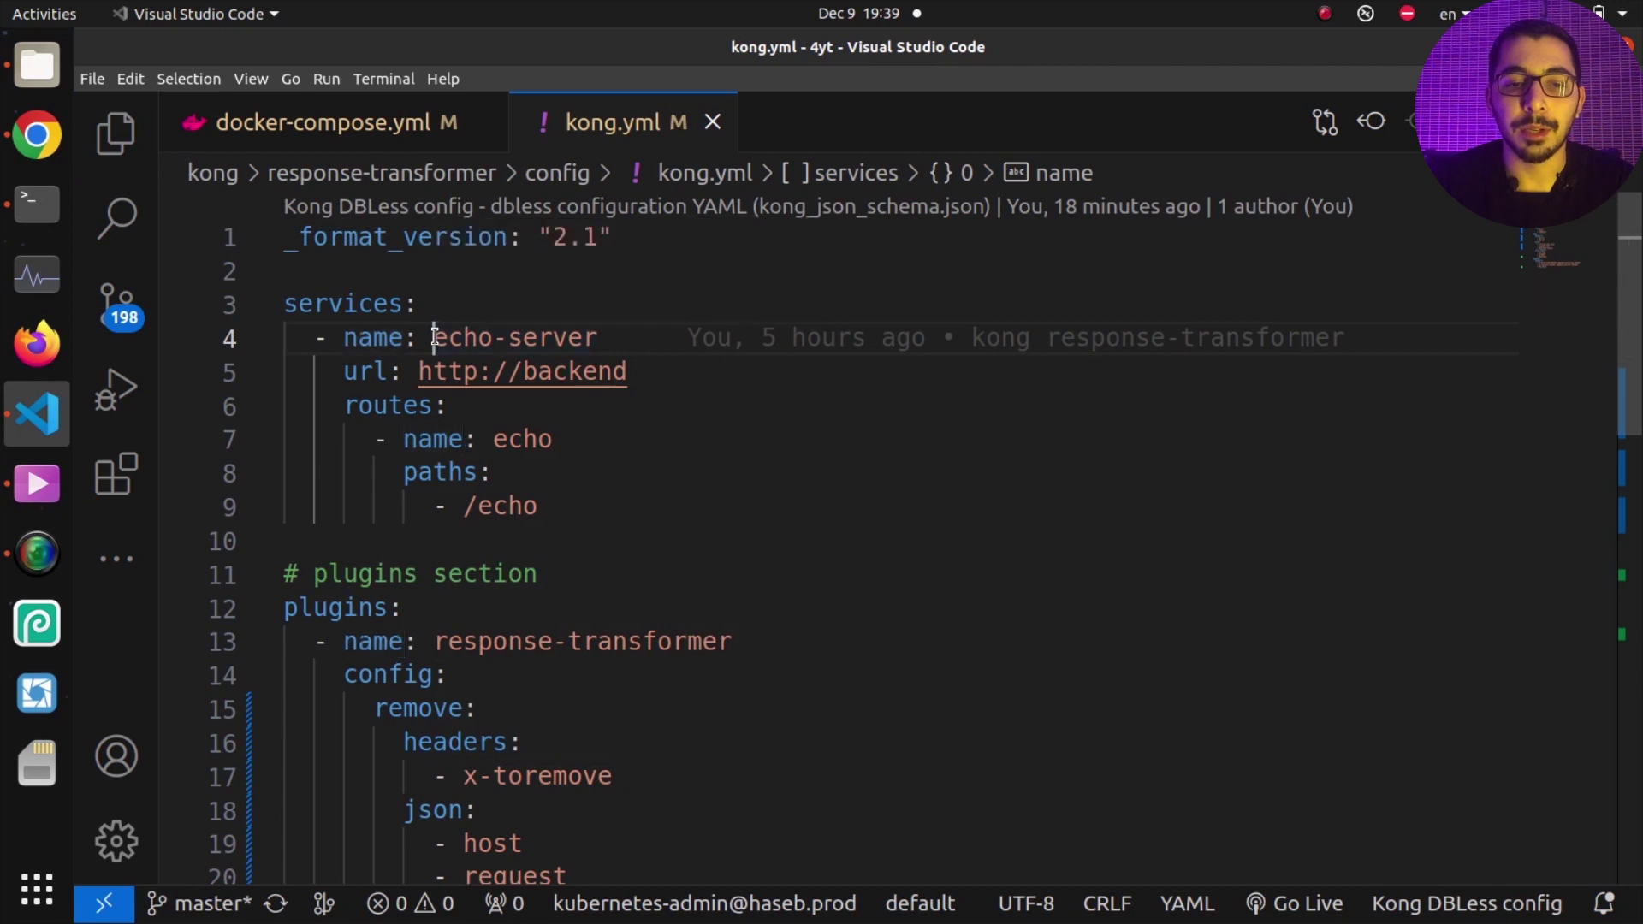
pyautogui.moveTo(435, 337); pyautogui.dragTo(598, 334)
pyautogui.click(700, 318)
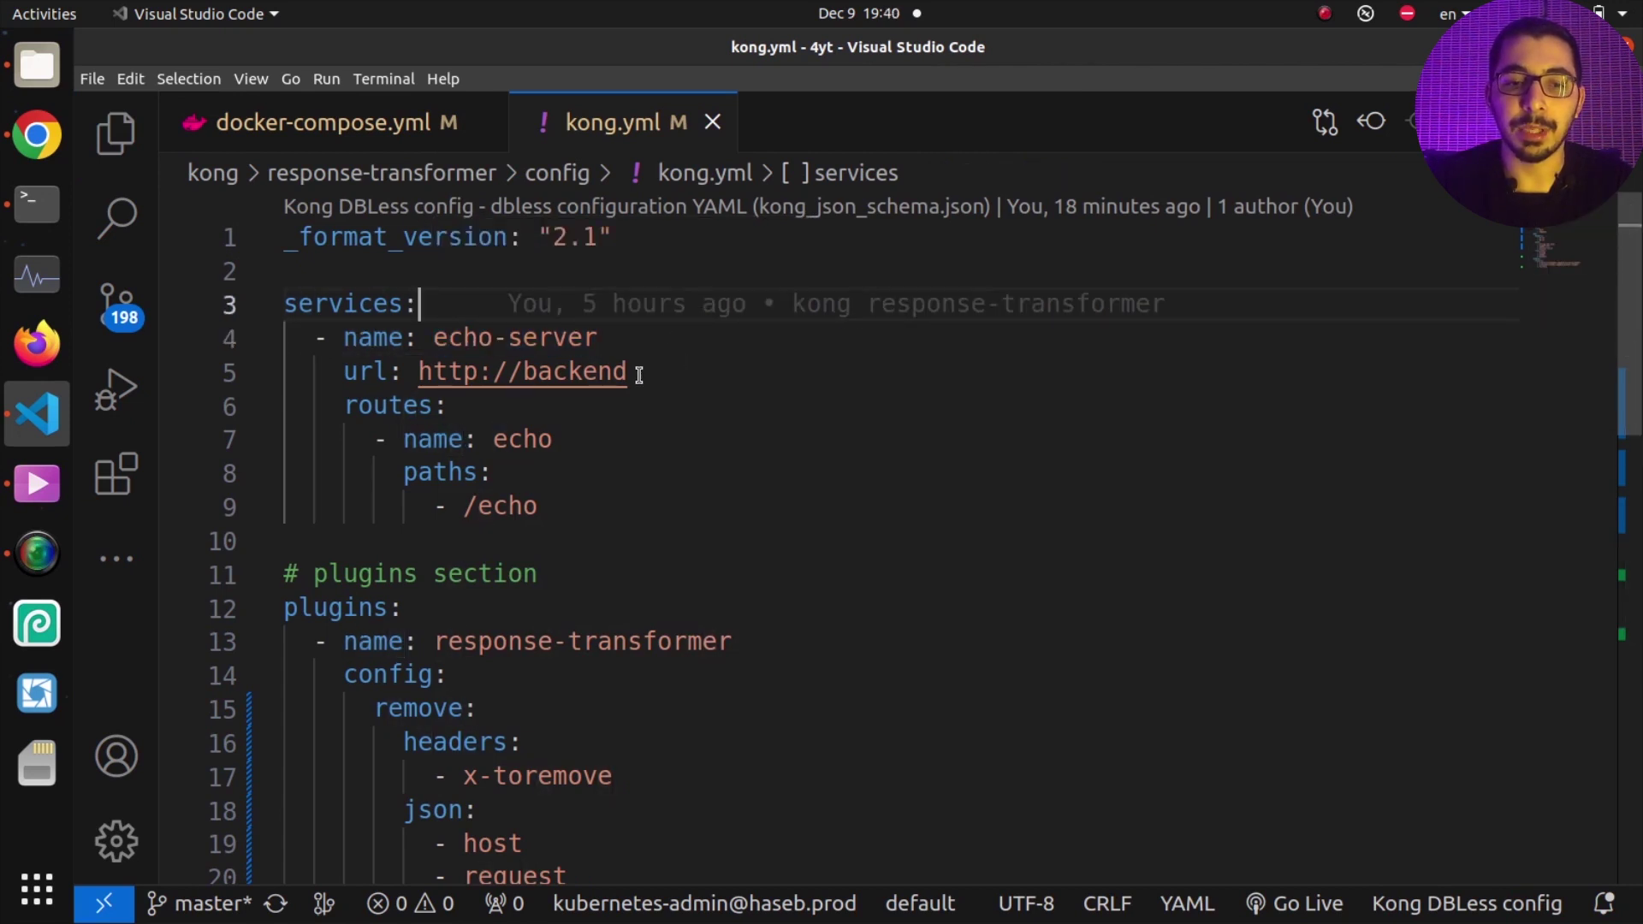
pyautogui.doubleClick(543, 366)
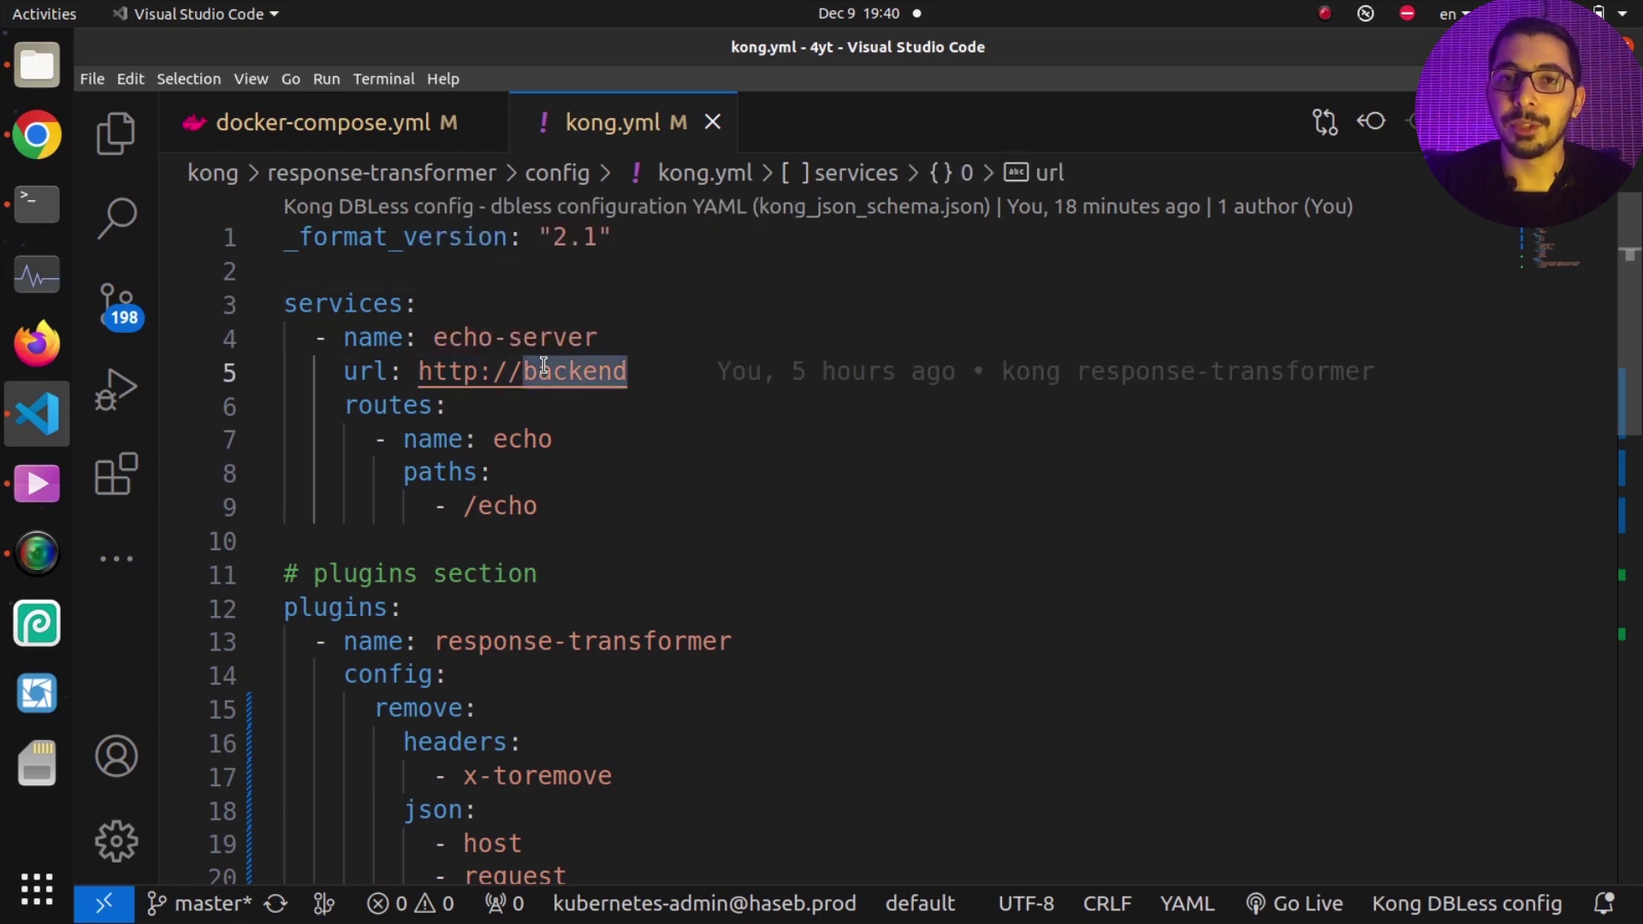
pyautogui.click(397, 123)
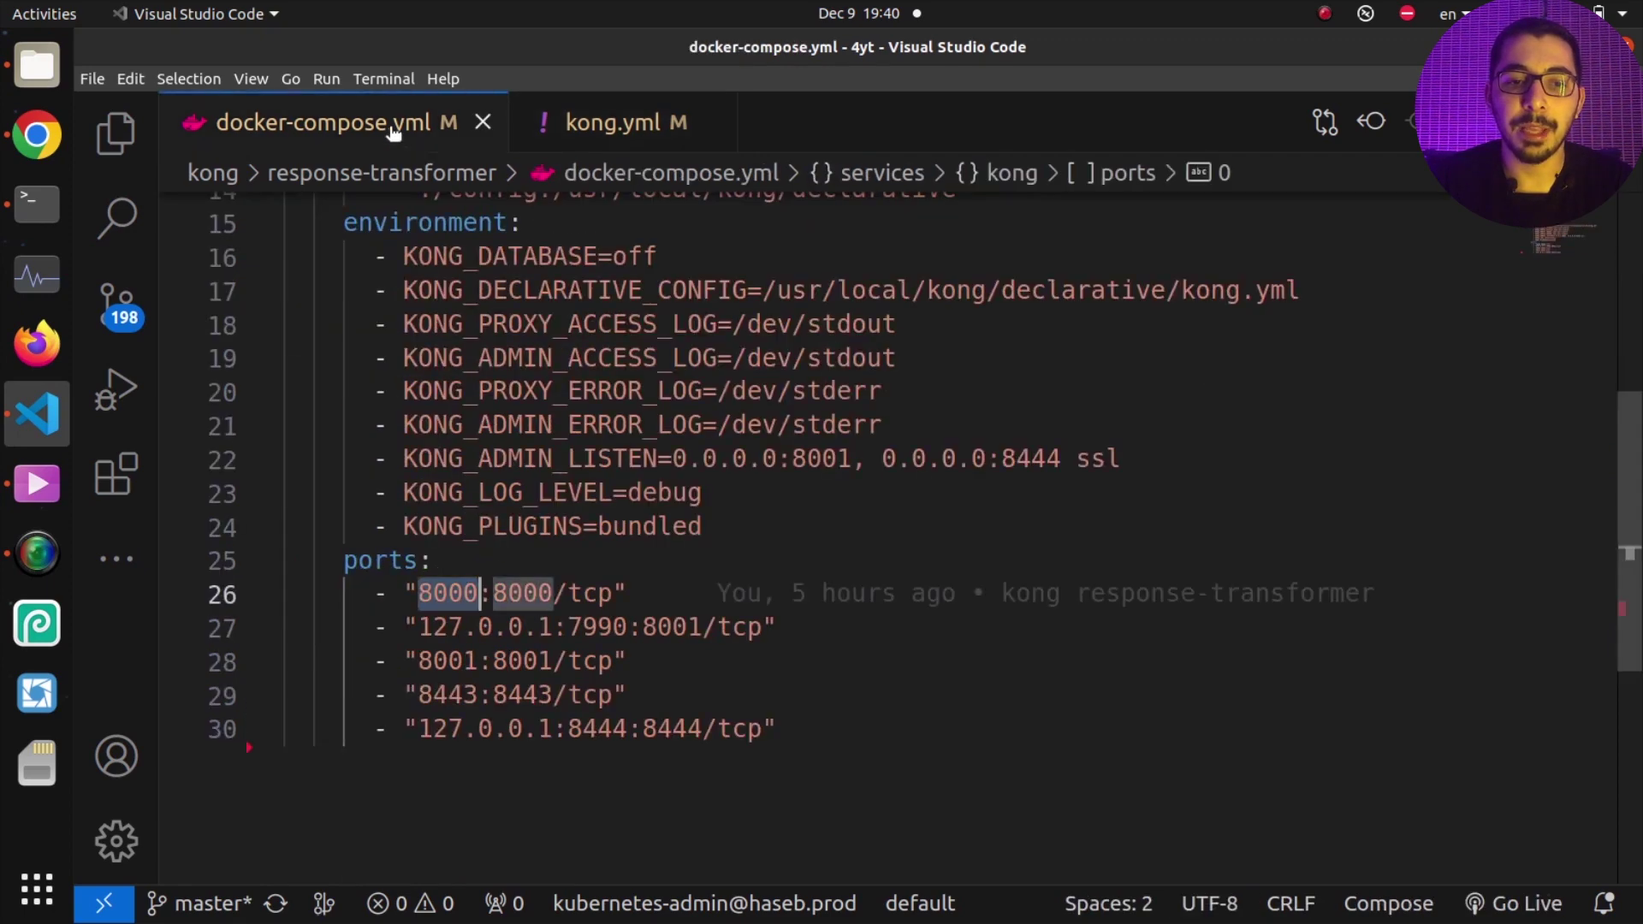
pyautogui.scroll(5, 348, 399)
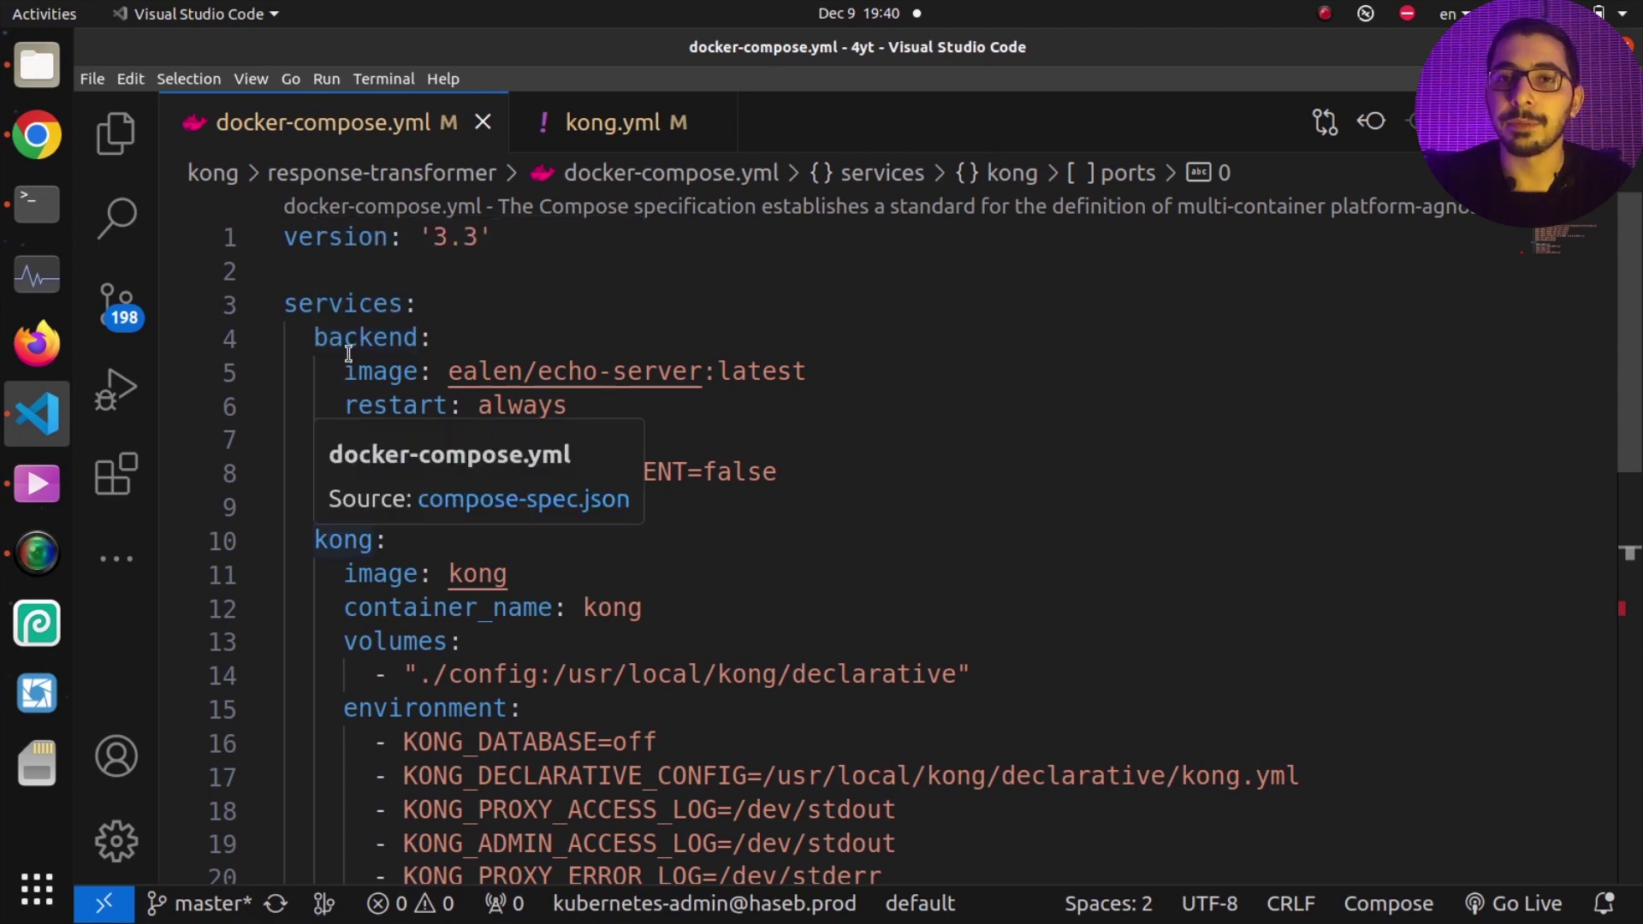
pyautogui.click(622, 120)
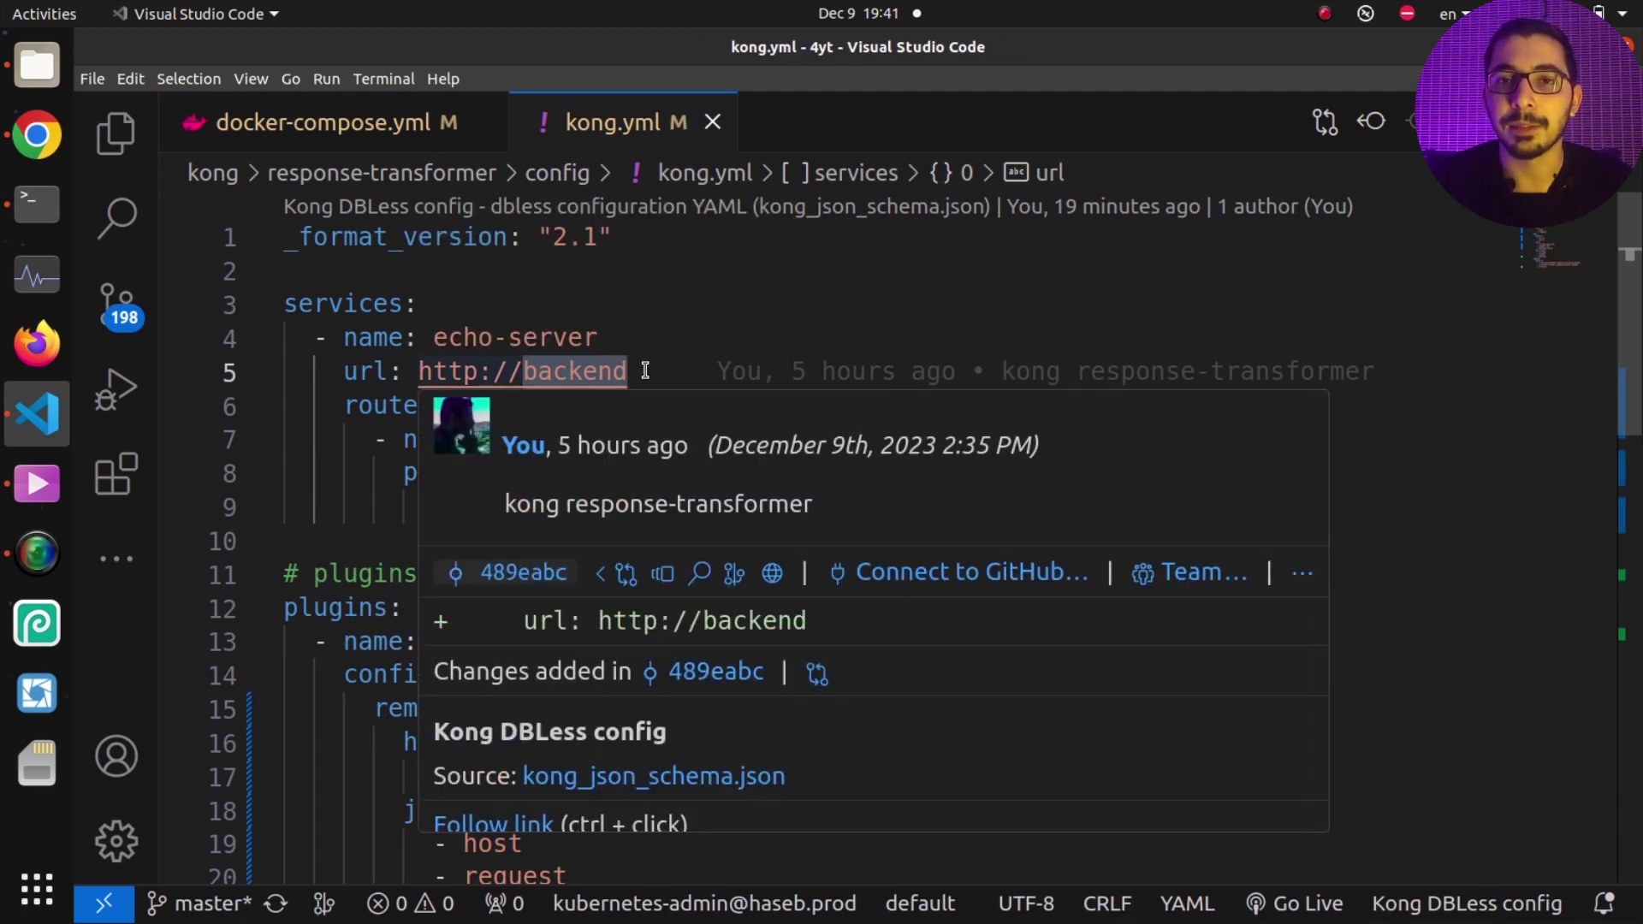
pyautogui.hotkey('shift', 'alt', 'Up')
pyautogui.hotkey('ctrl', '/')
pyautogui.press('Down')
pyautogui.hotkey('ctrl', 'BackSpace')
pyautogui.write('1')
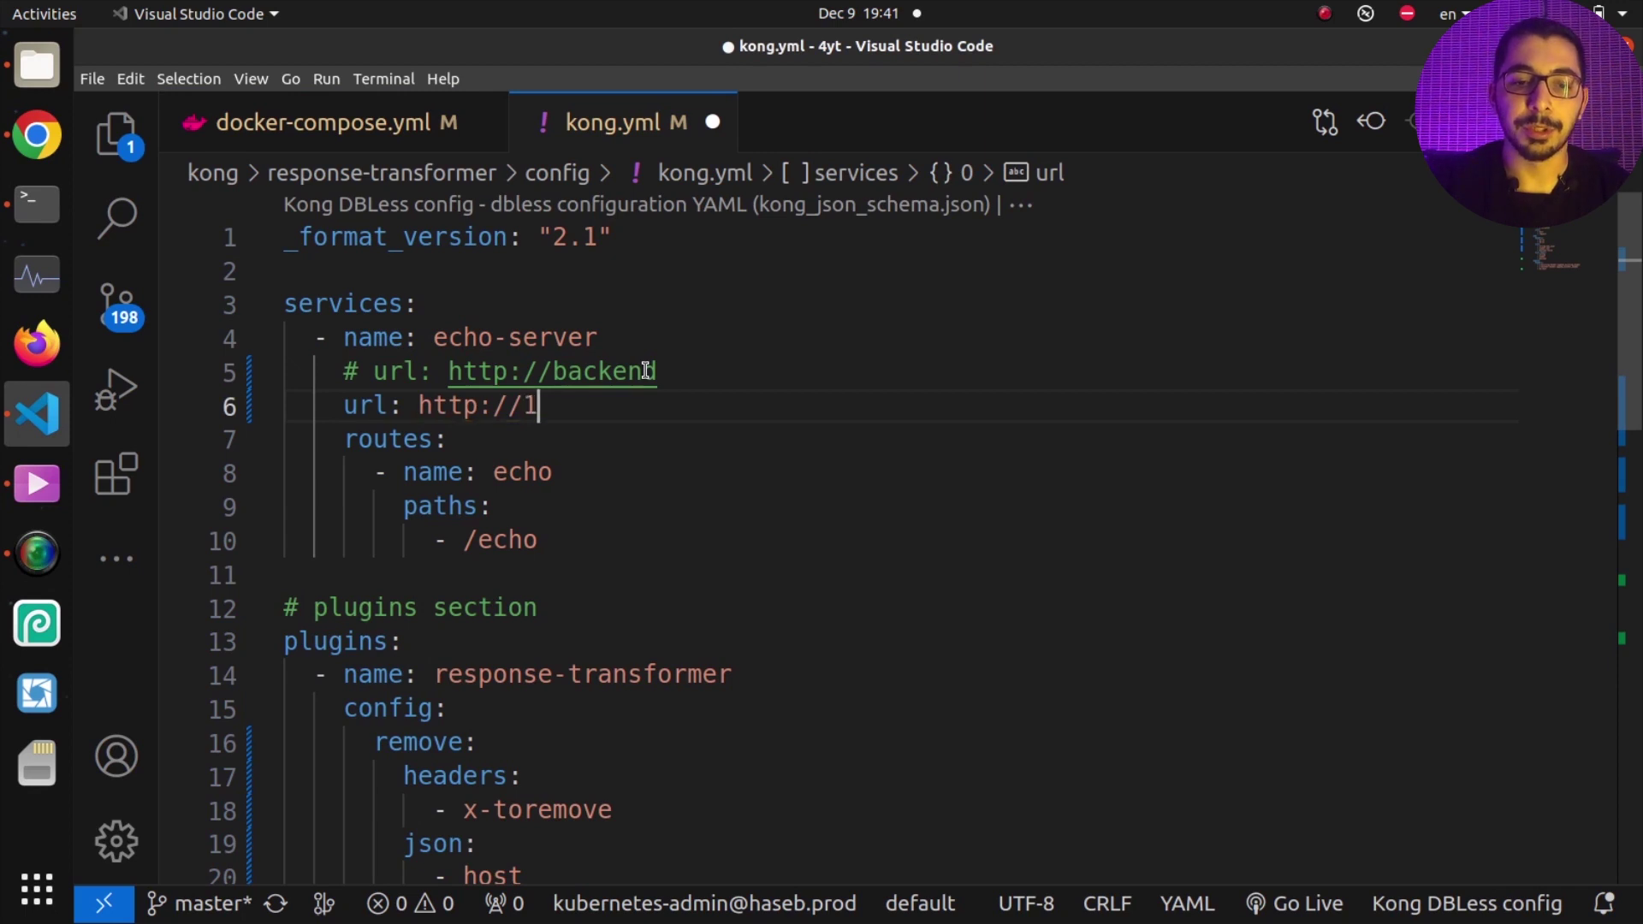
pyautogui.write('0.10.10.1')
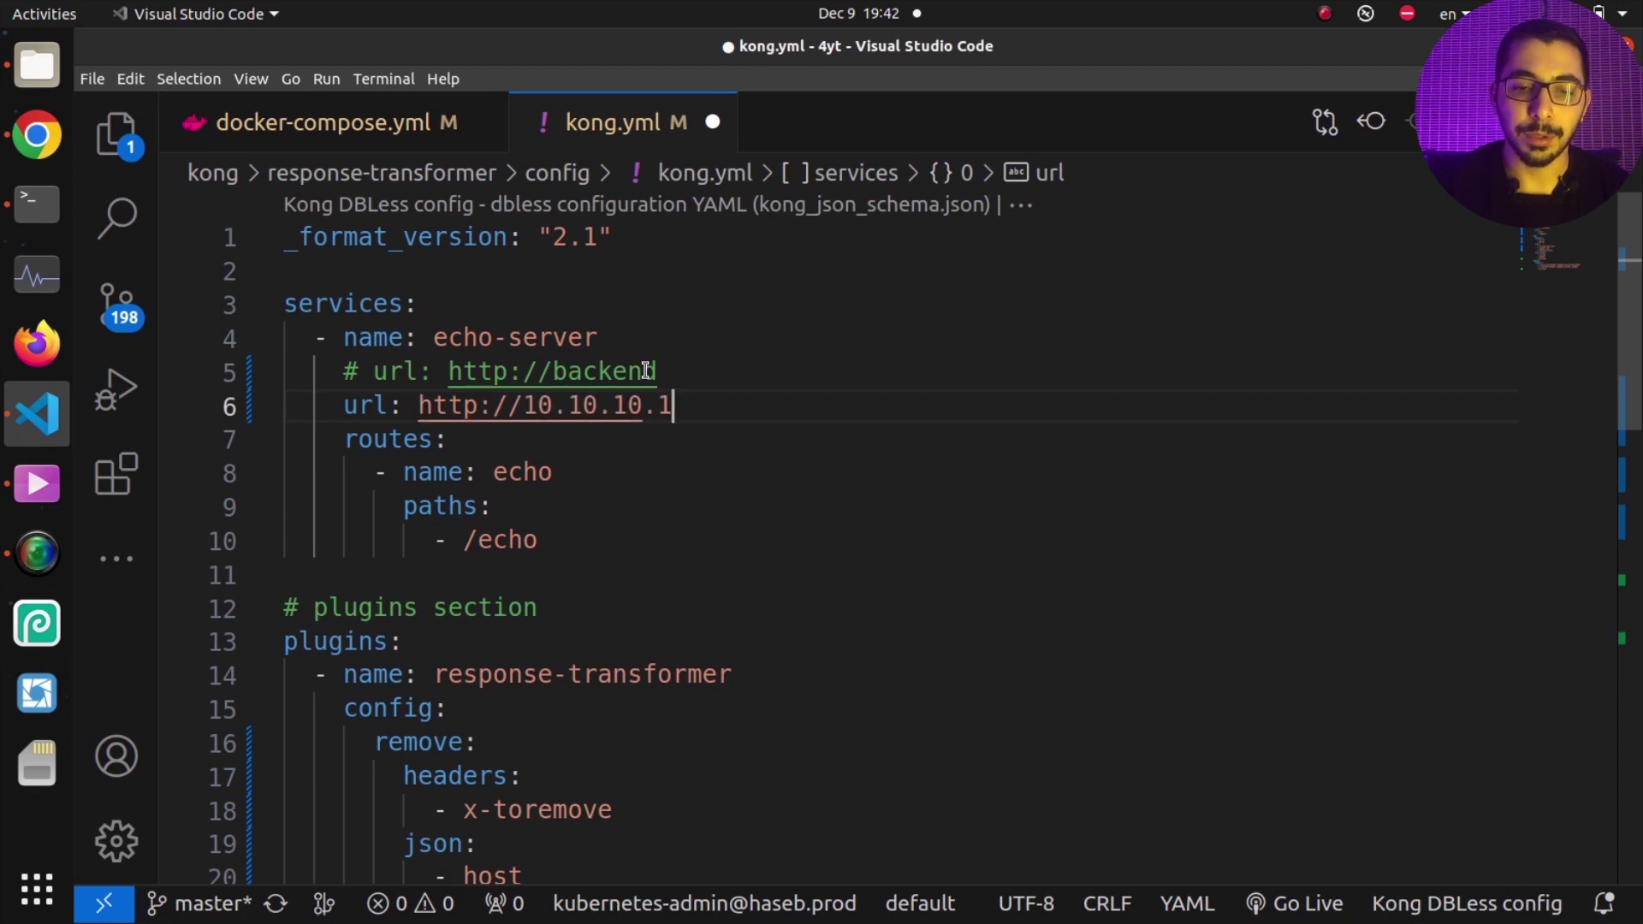
pyautogui.write('00:8000')
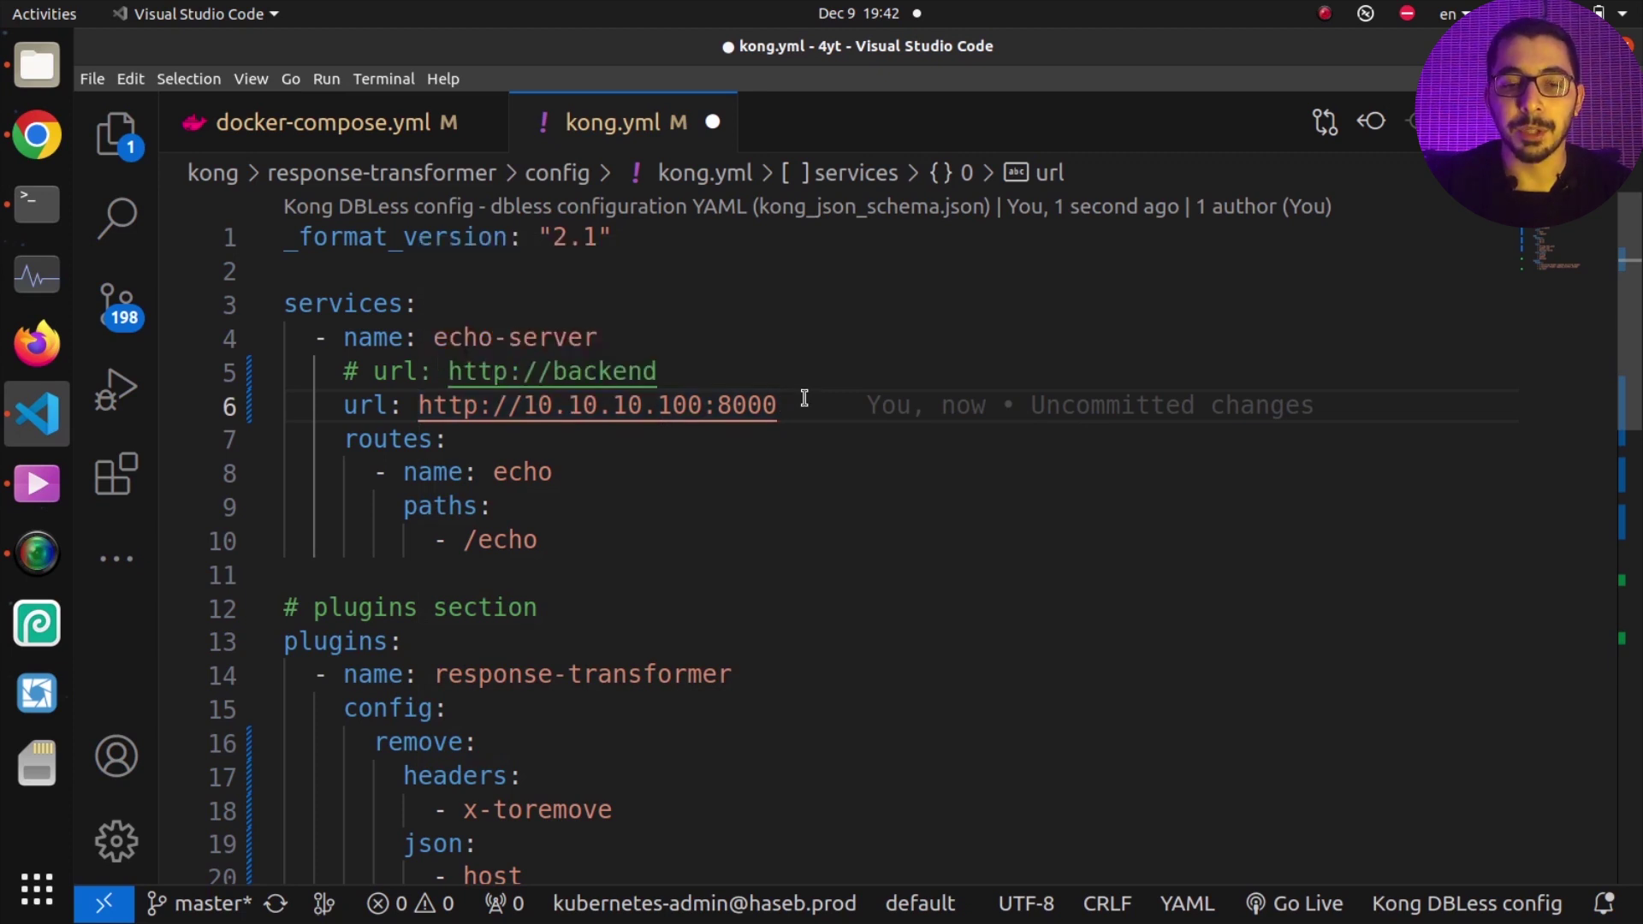
pyautogui.hotkey('ctrl', '/')
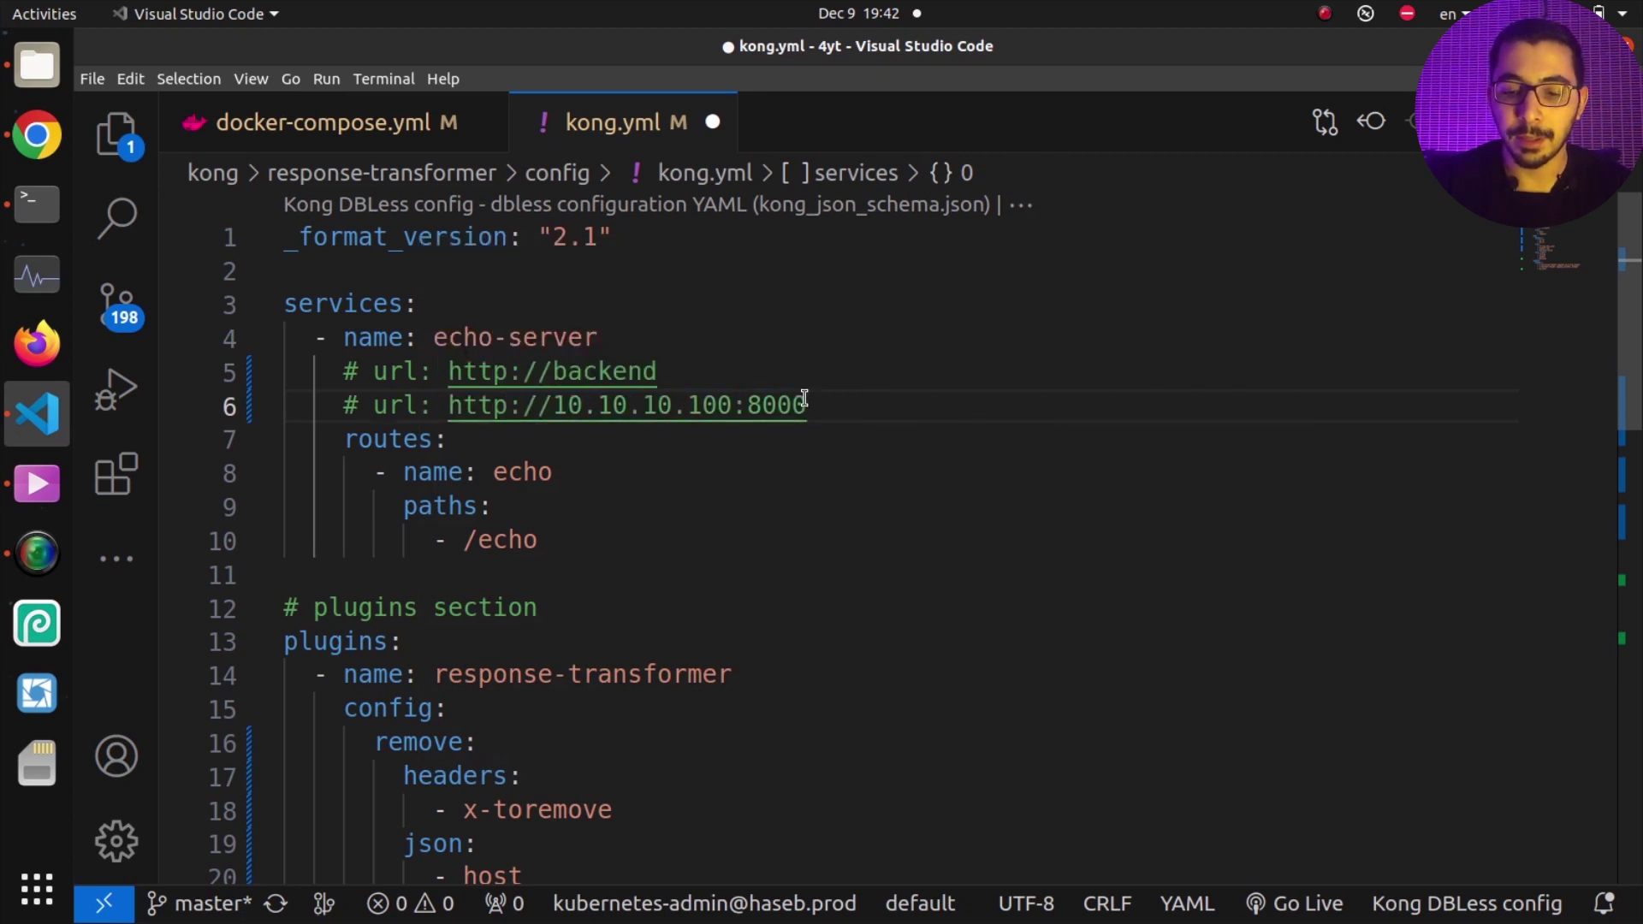
pyautogui.press('Up')
pyautogui.hotkey('ctrl', '/')
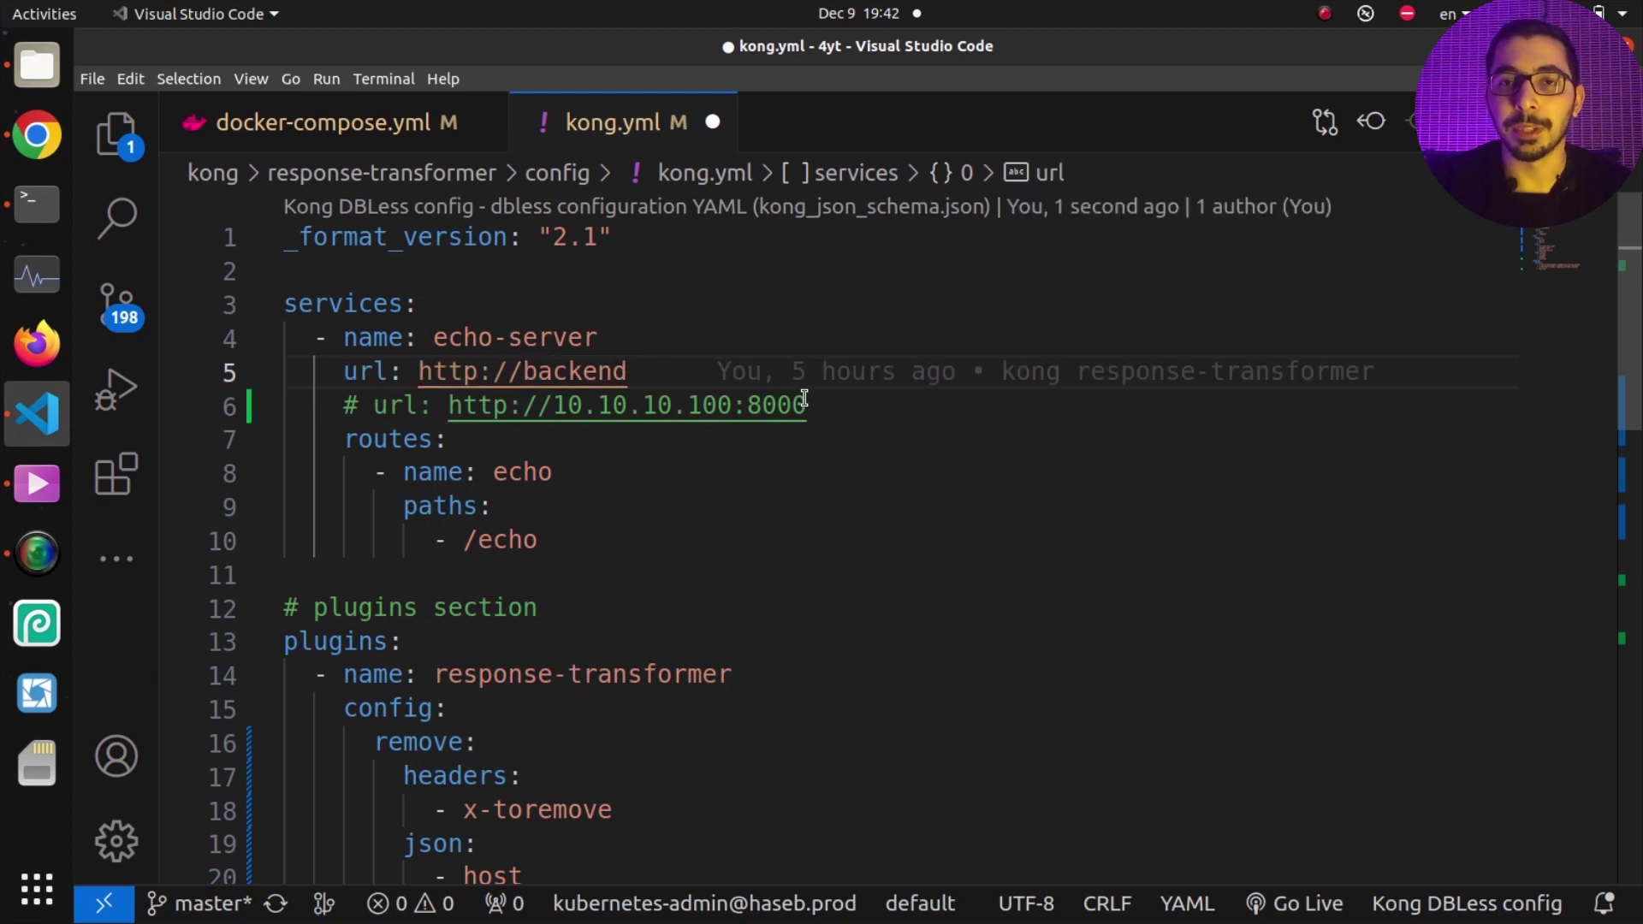
# Review the echo route's path and the response-transformer plugin name in the plugins section.
pyautogui.scroll(-2, 594, 462)
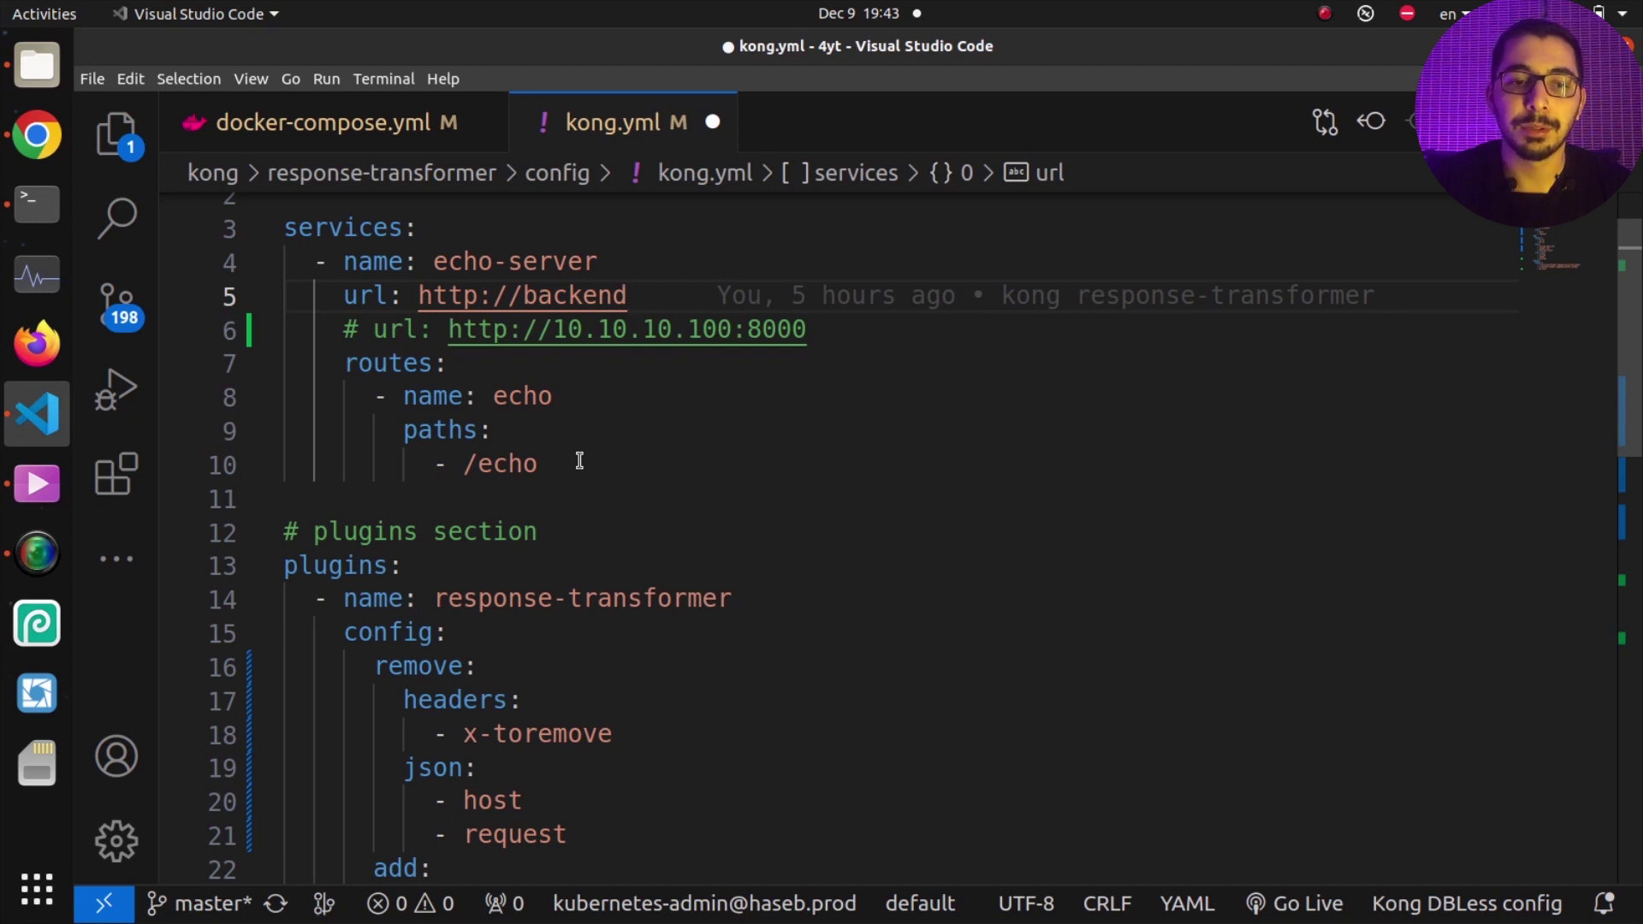
pyautogui.scroll(-1, 588, 462)
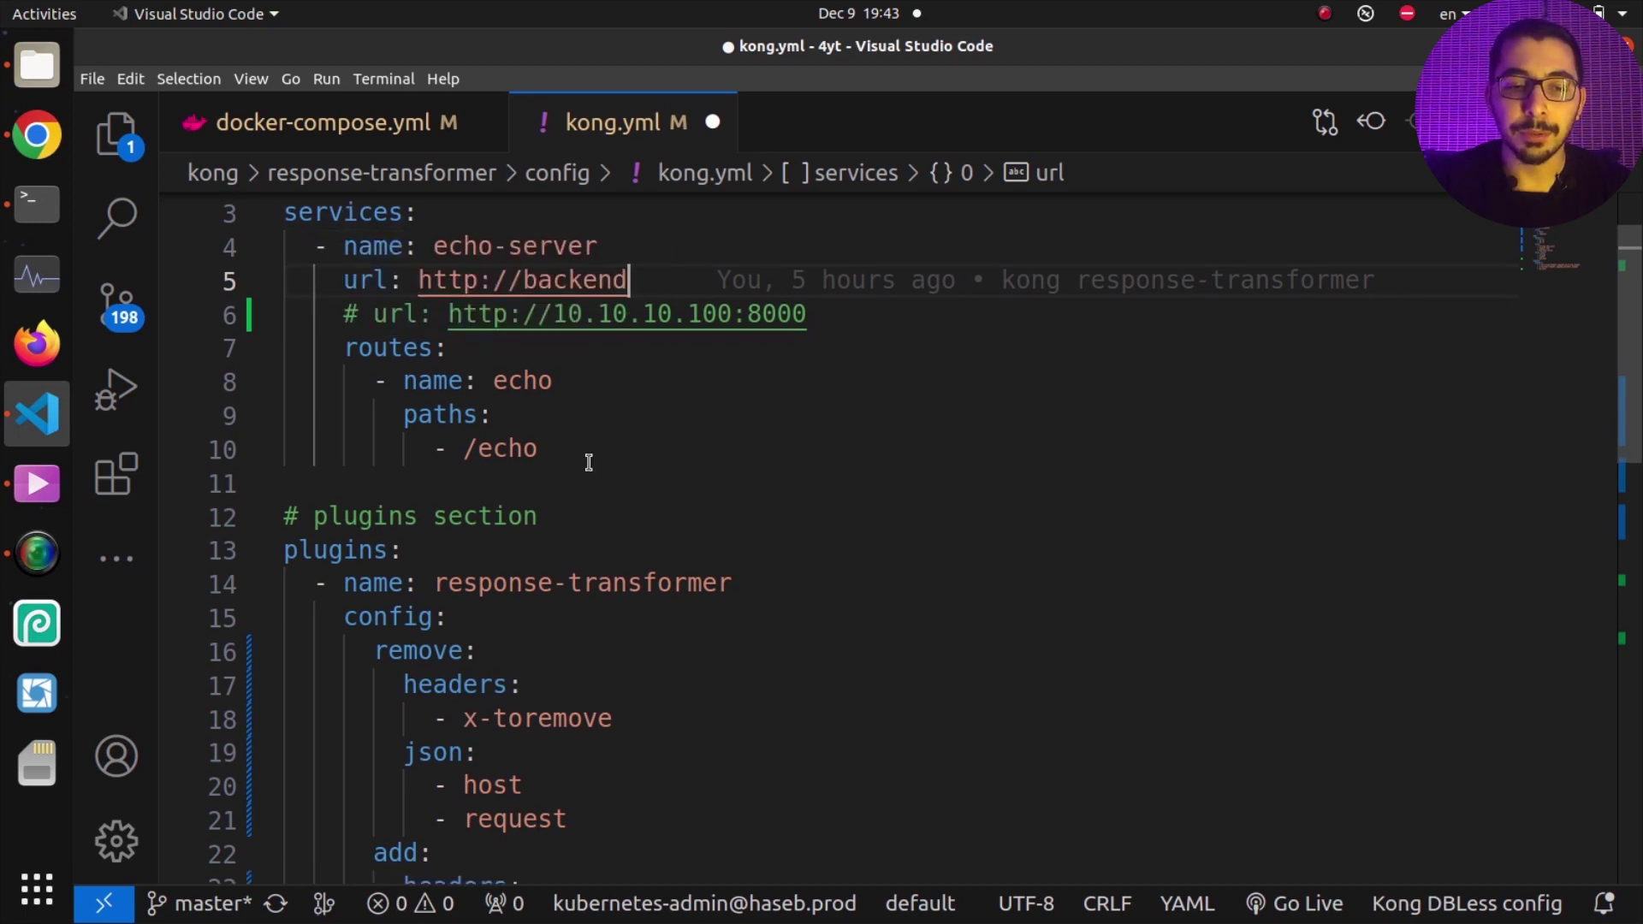
pyautogui.scroll(-3, 589, 462)
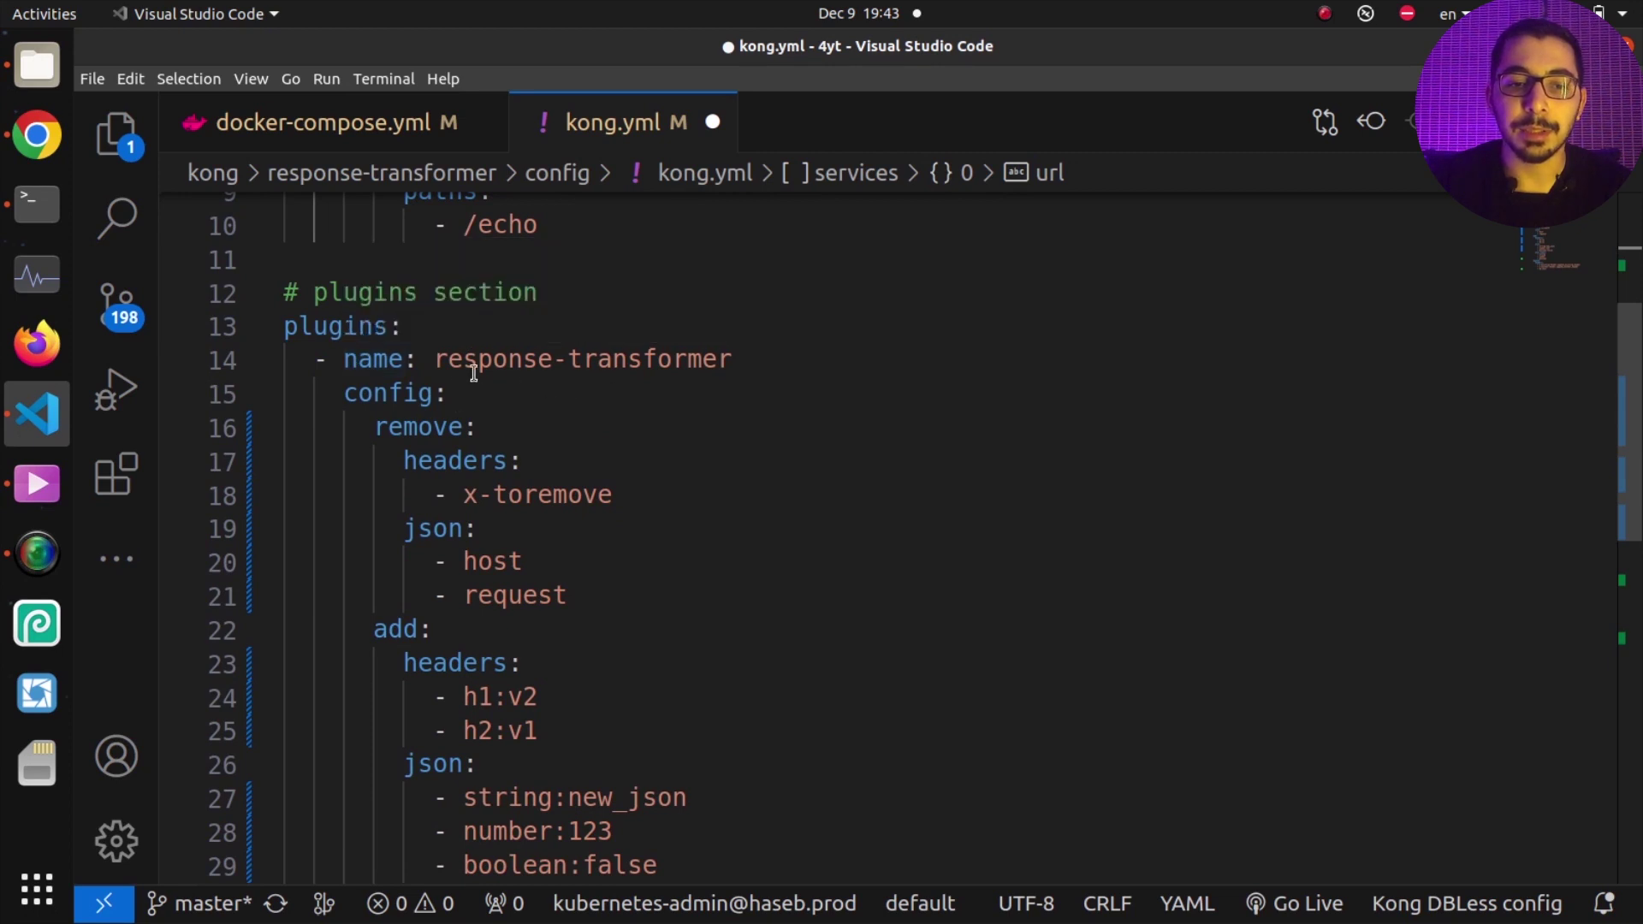
pyautogui.moveTo(446, 359); pyautogui.dragTo(738, 374)
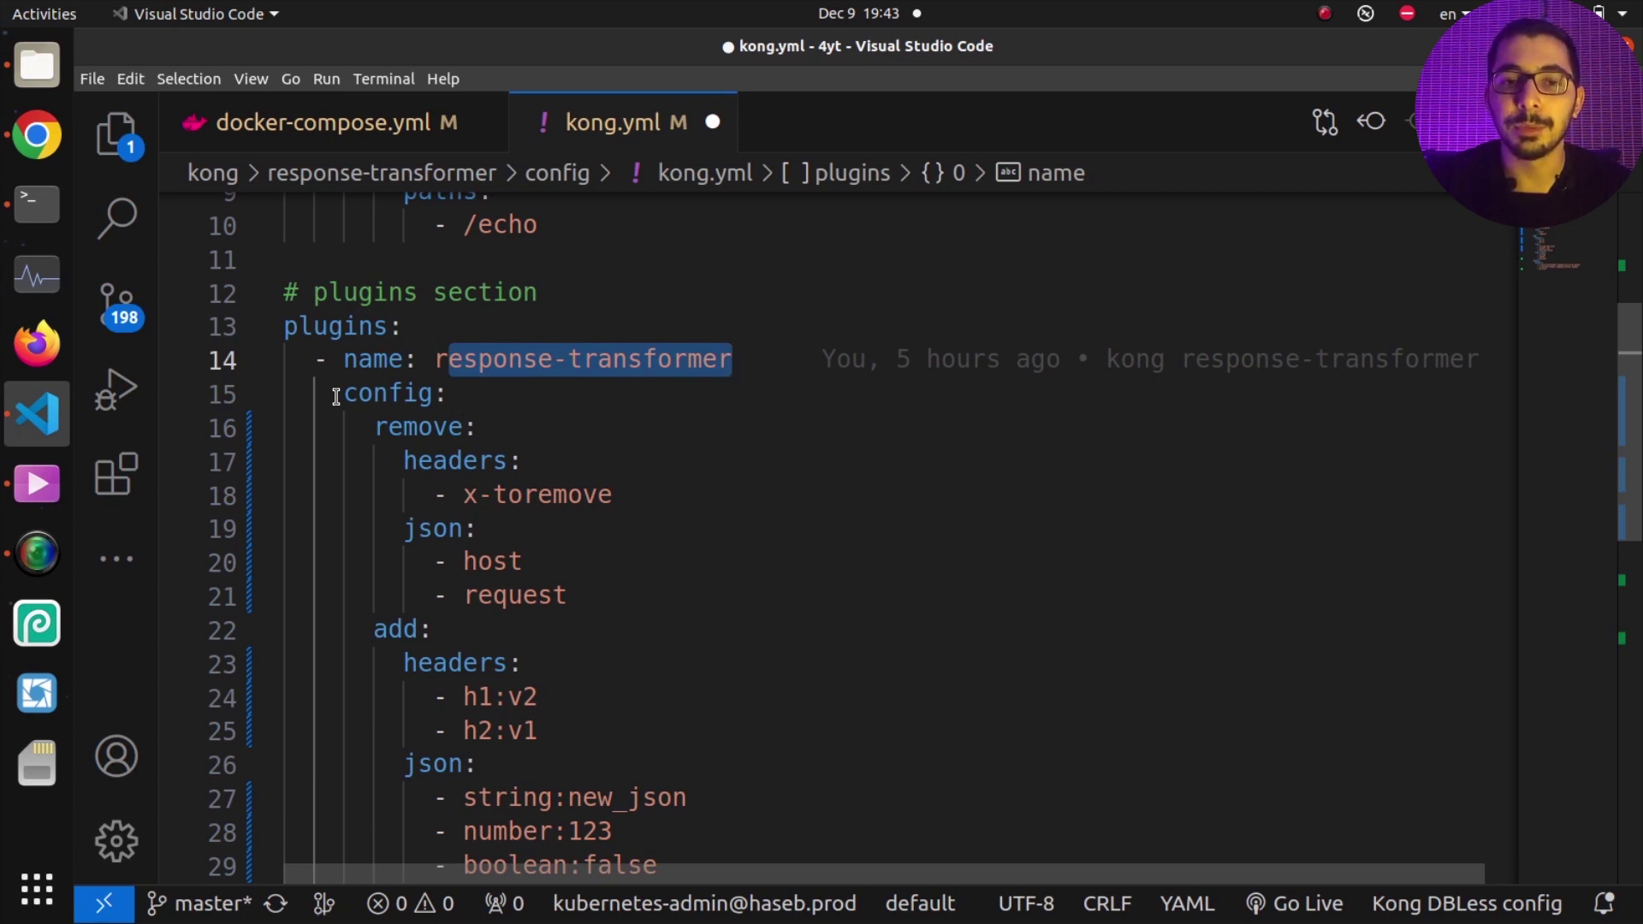
pyautogui.scroll(3, 336, 396)
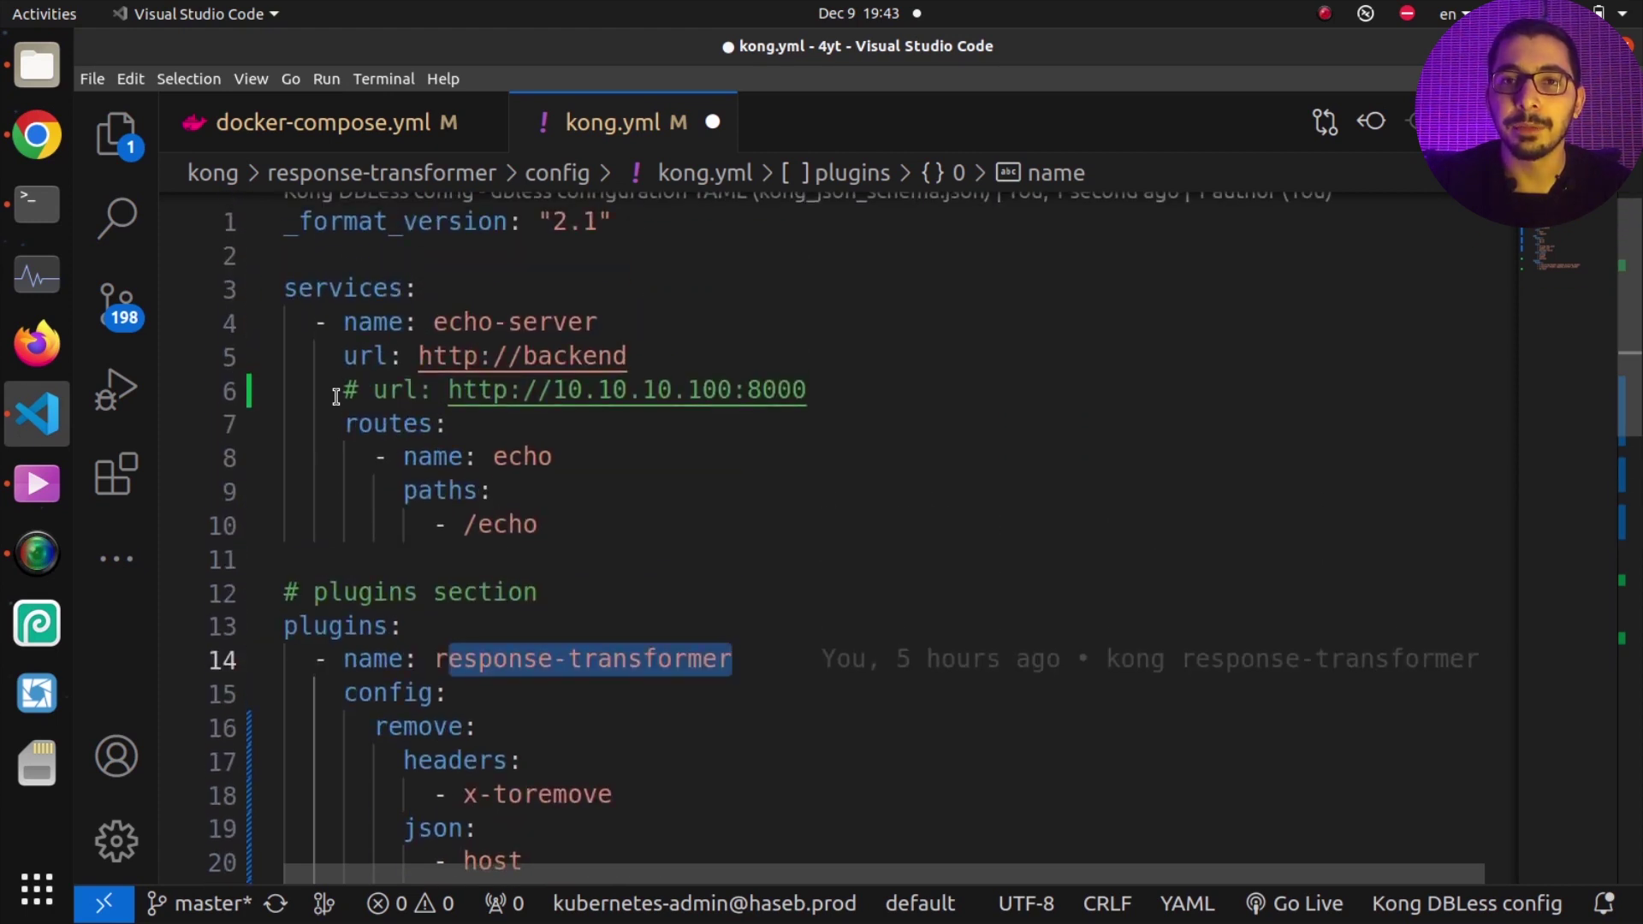
# Examine the plugin config's remove section, covering the x-toremove header and the json key.
pyautogui.scroll(-5, 341, 400)
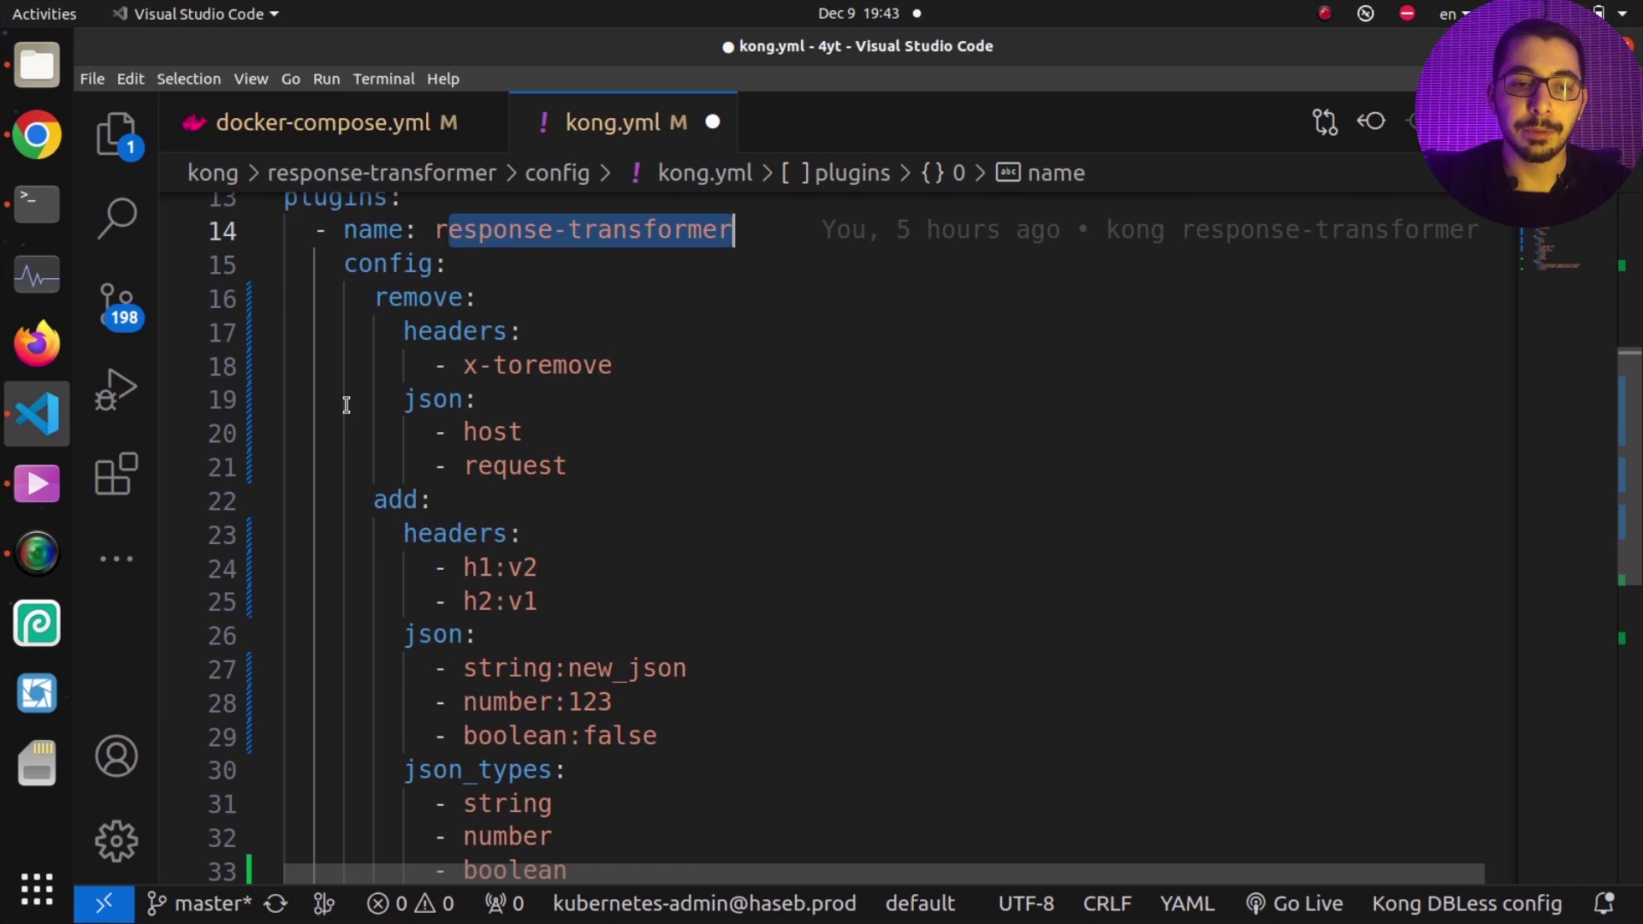
pyautogui.doubleClick(420, 300)
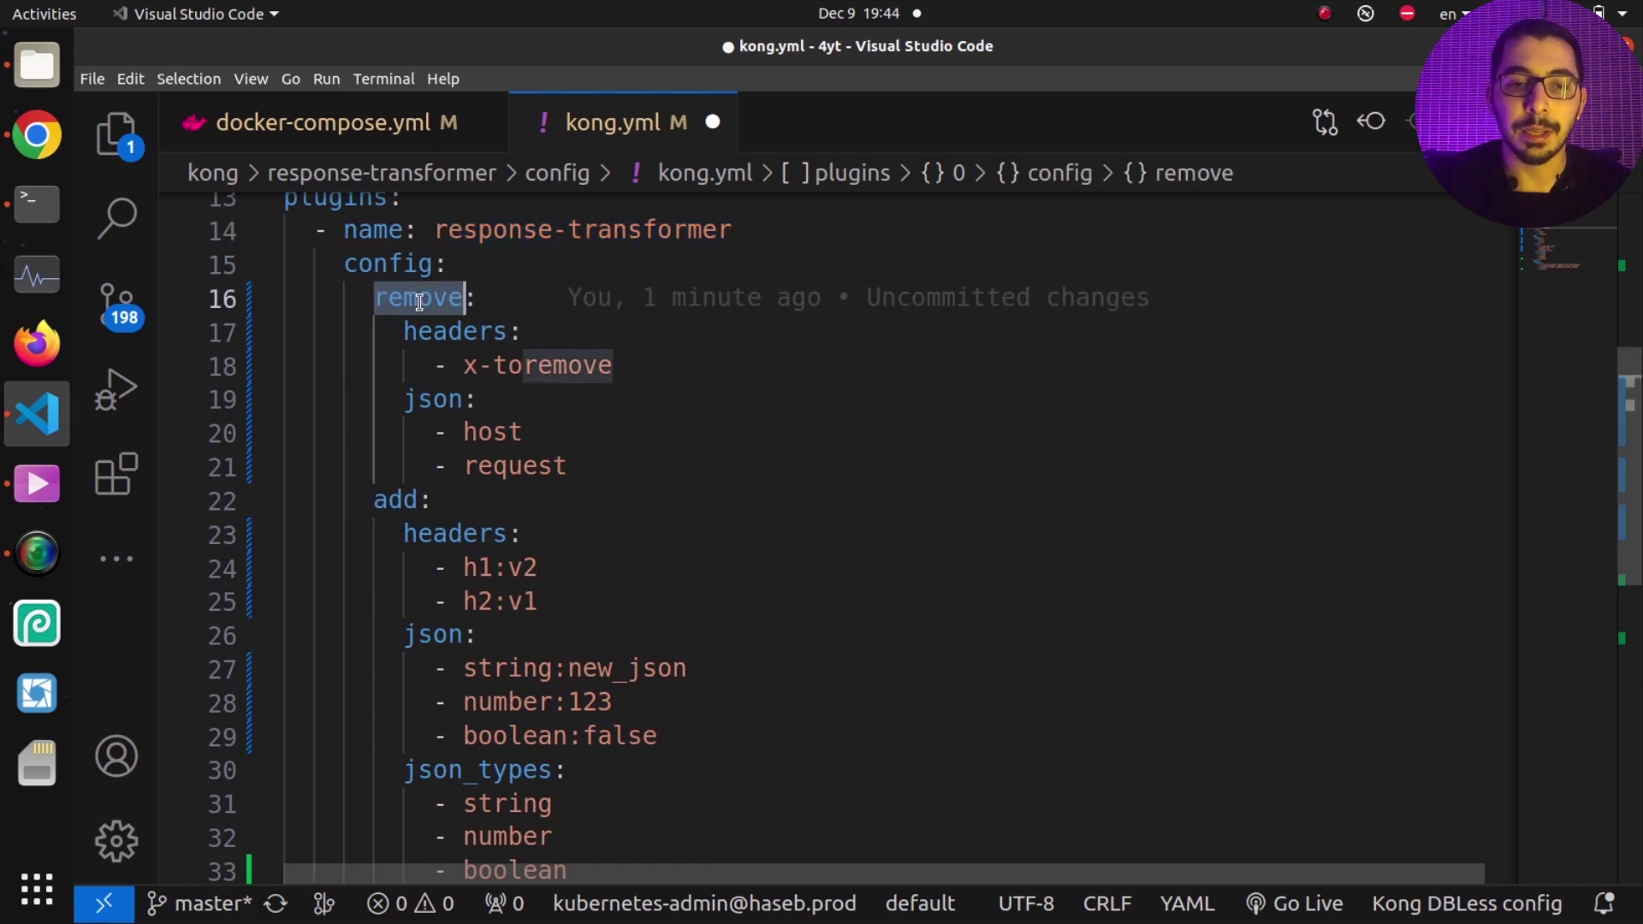
pyautogui.doubleClick(454, 331)
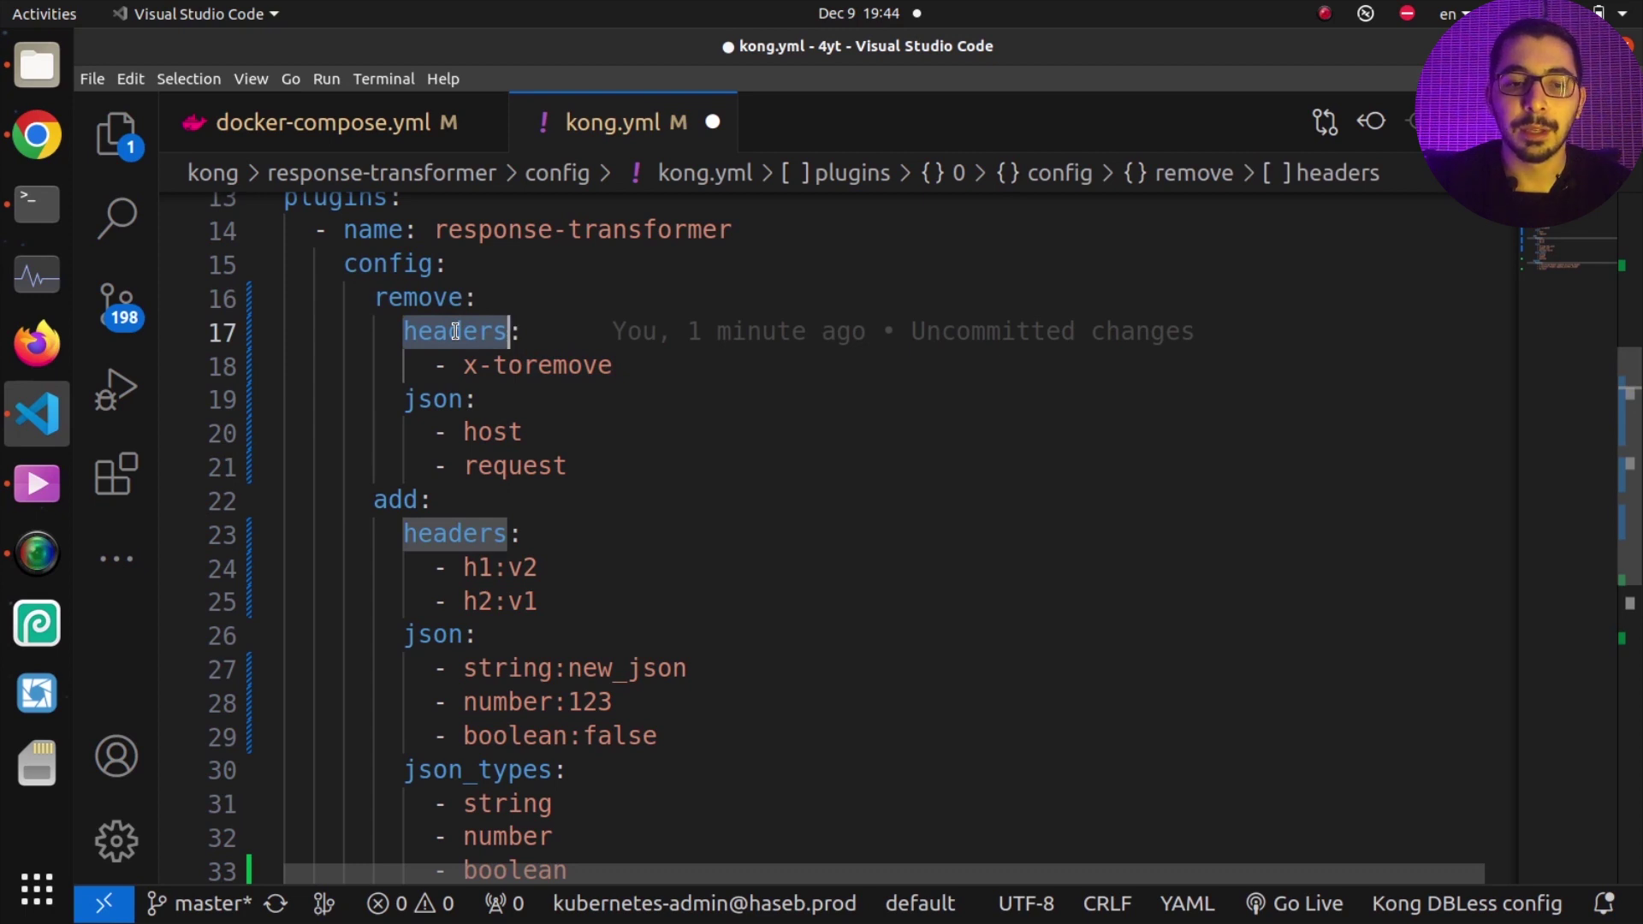
pyautogui.moveTo(464, 366); pyautogui.dragTo(614, 366)
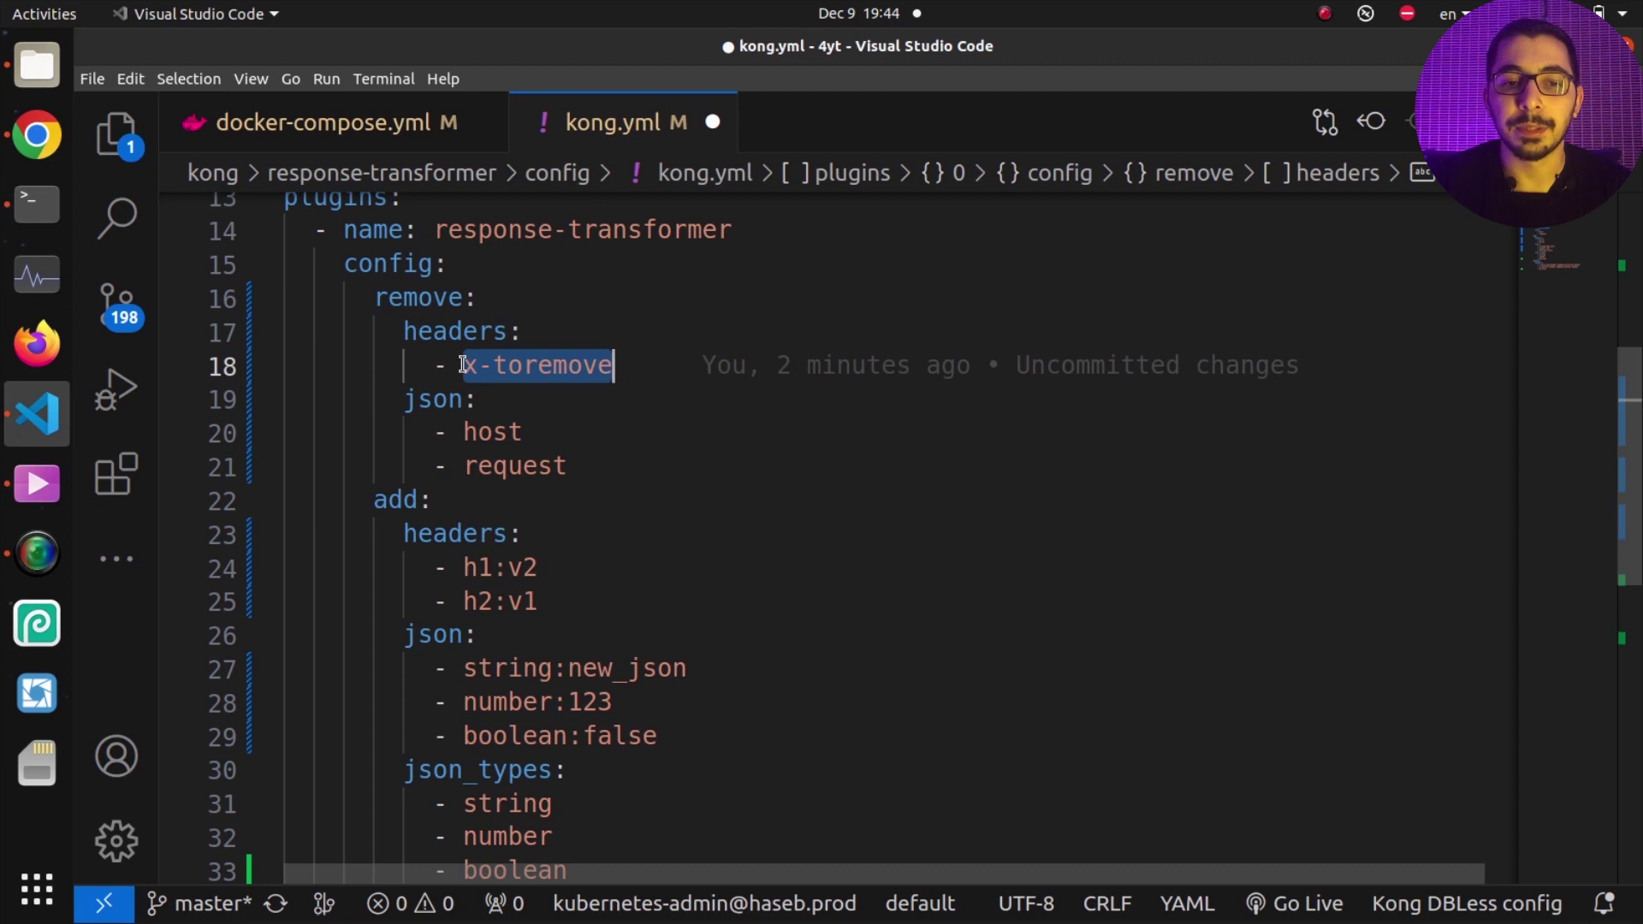
pyautogui.moveTo(463, 365); pyautogui.dragTo(480, 366)
pyautogui.moveTo(623, 363)
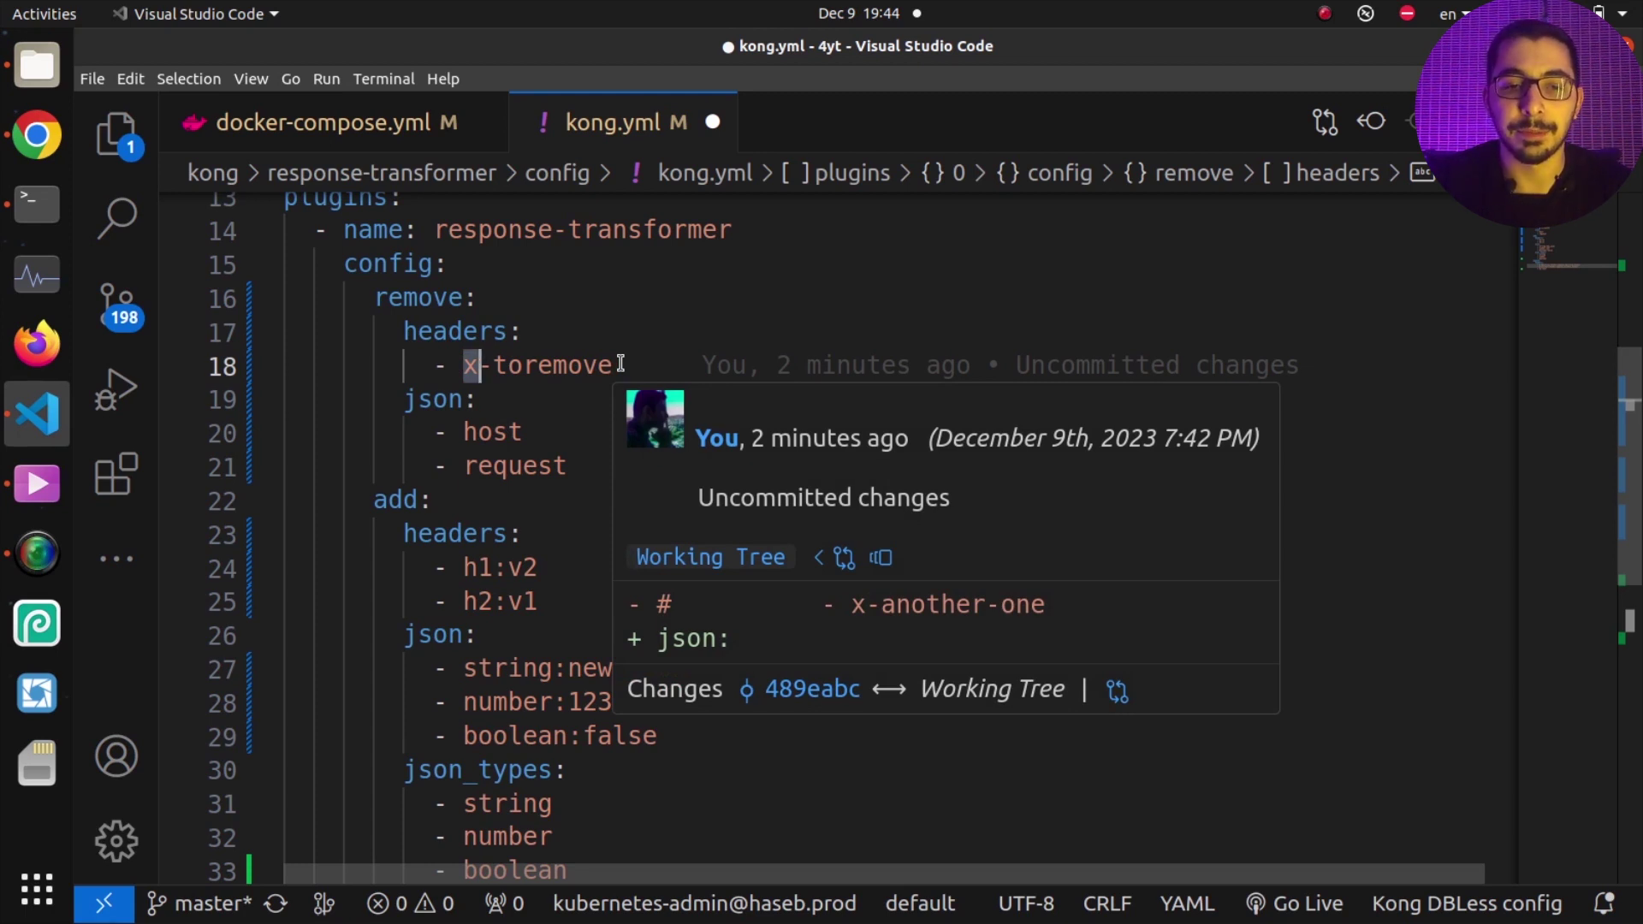
pyautogui.moveTo(390, 400); pyautogui.dragTo(479, 400)
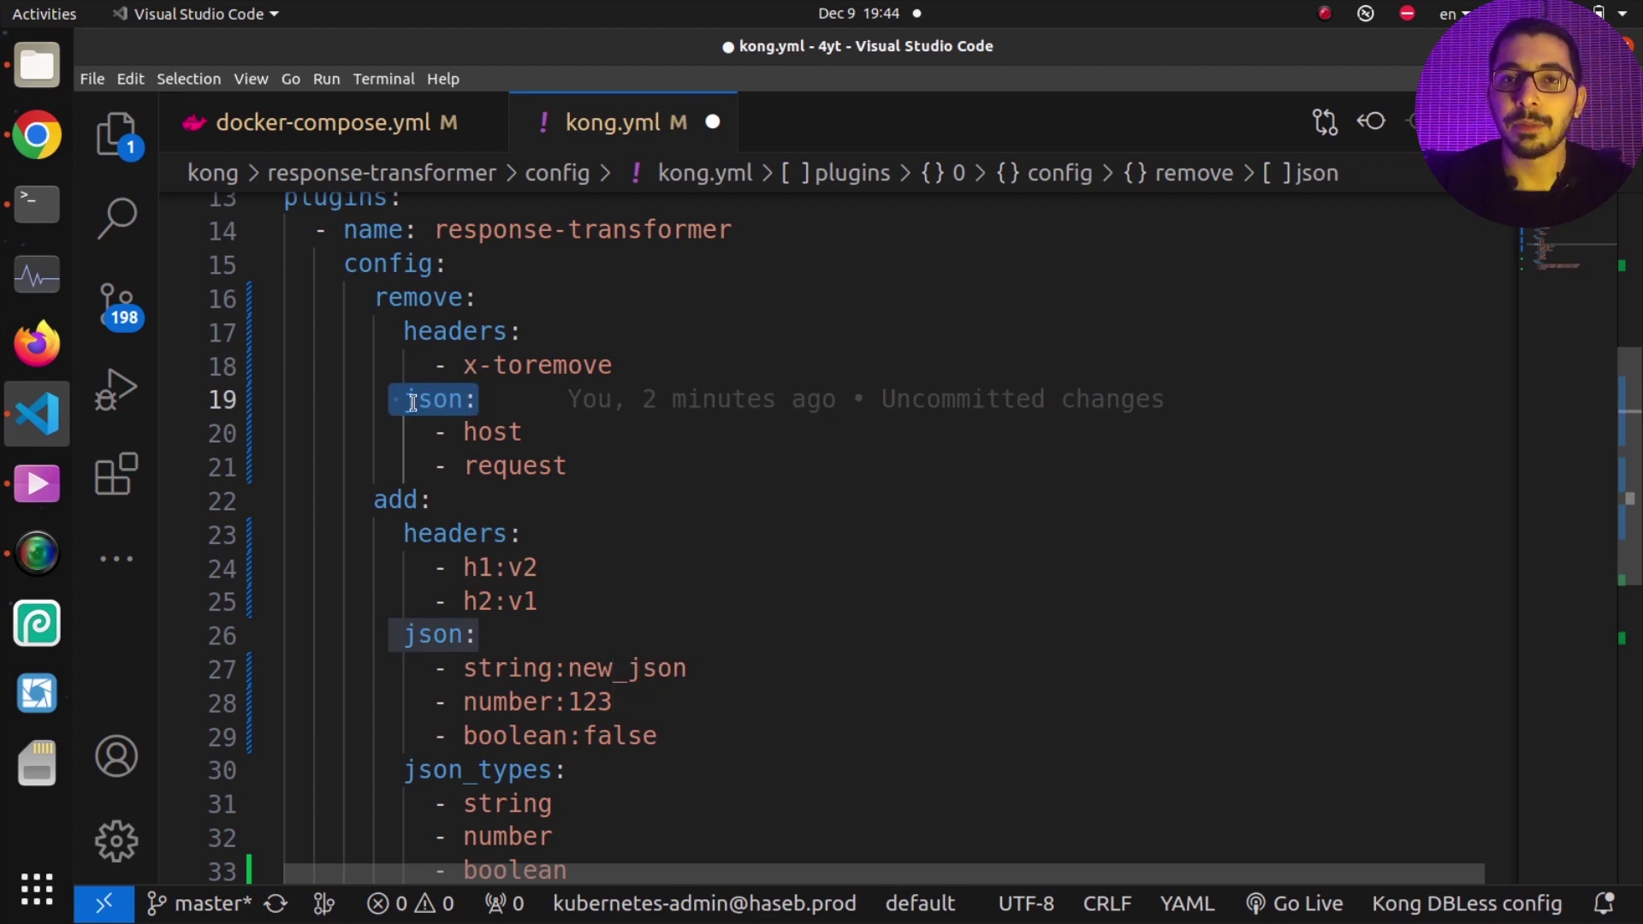
# Comment out the json block with its host and request entries under the remove section.
pyautogui.click(494, 399)
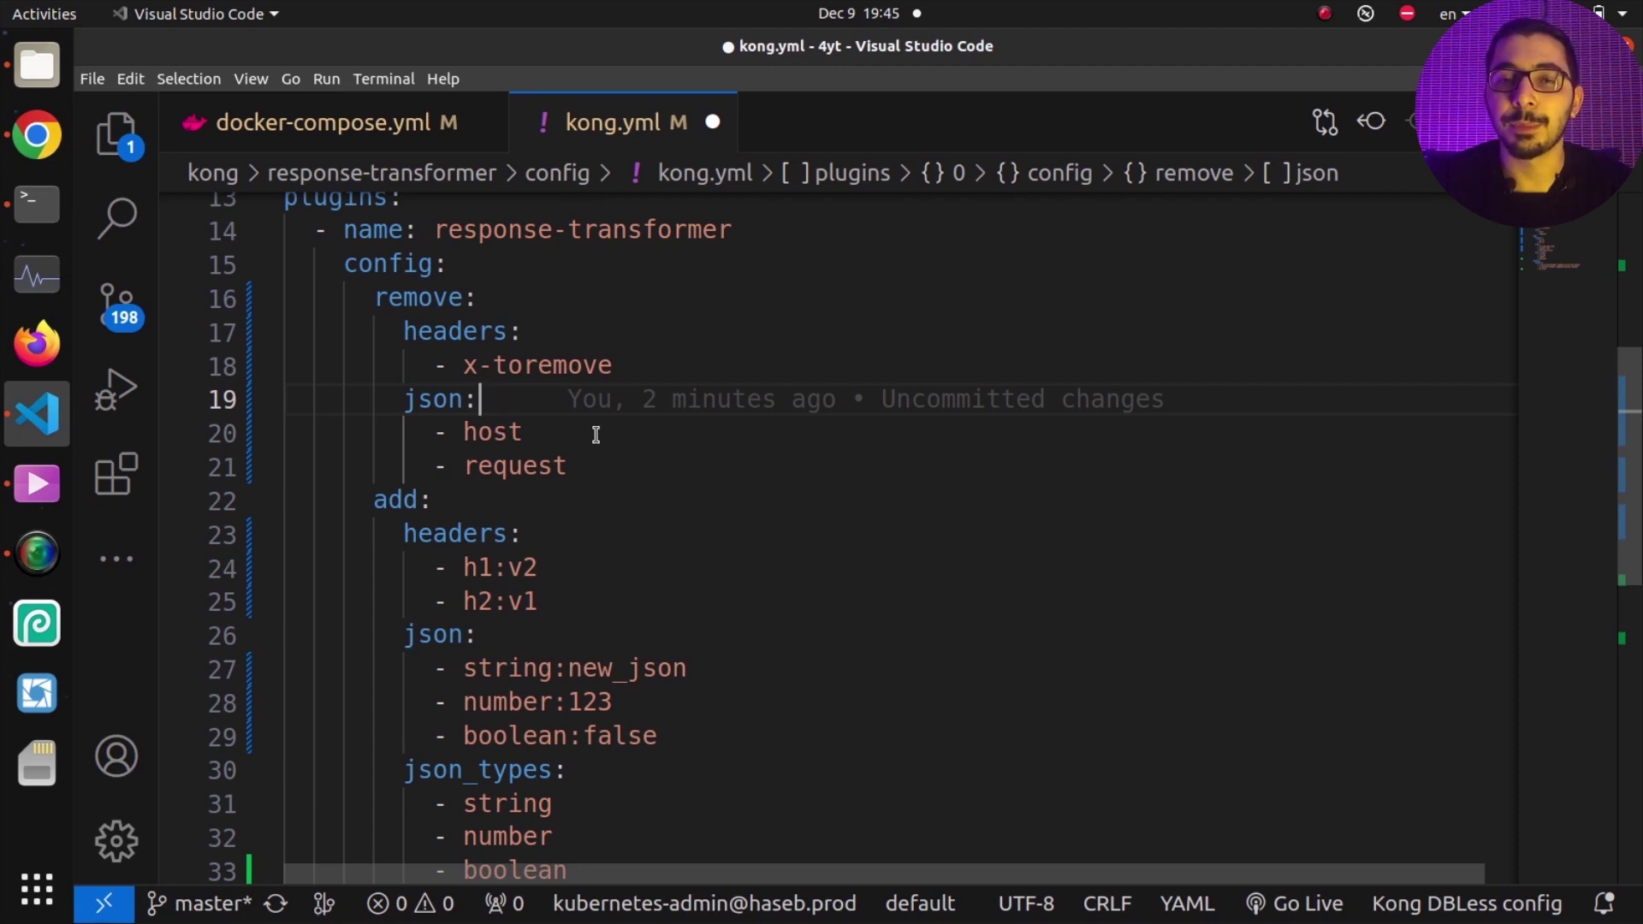
pyautogui.hotkey('shift', 'Down')
pyautogui.hotkey('shift', 'Down')
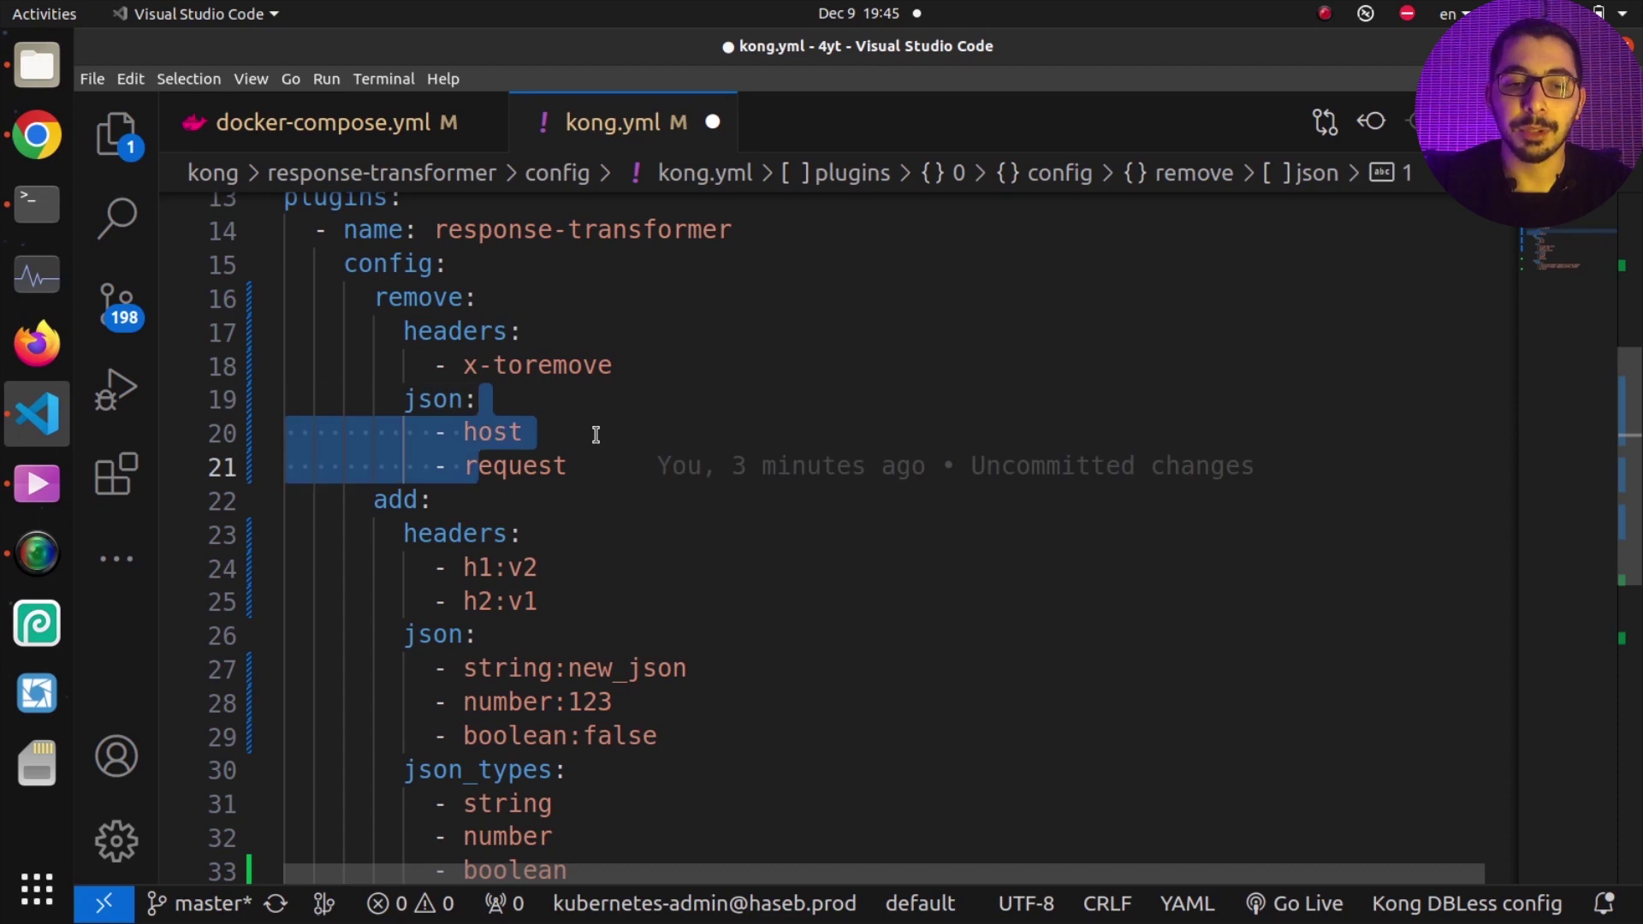
pyautogui.hotkey('ctrl', '/')
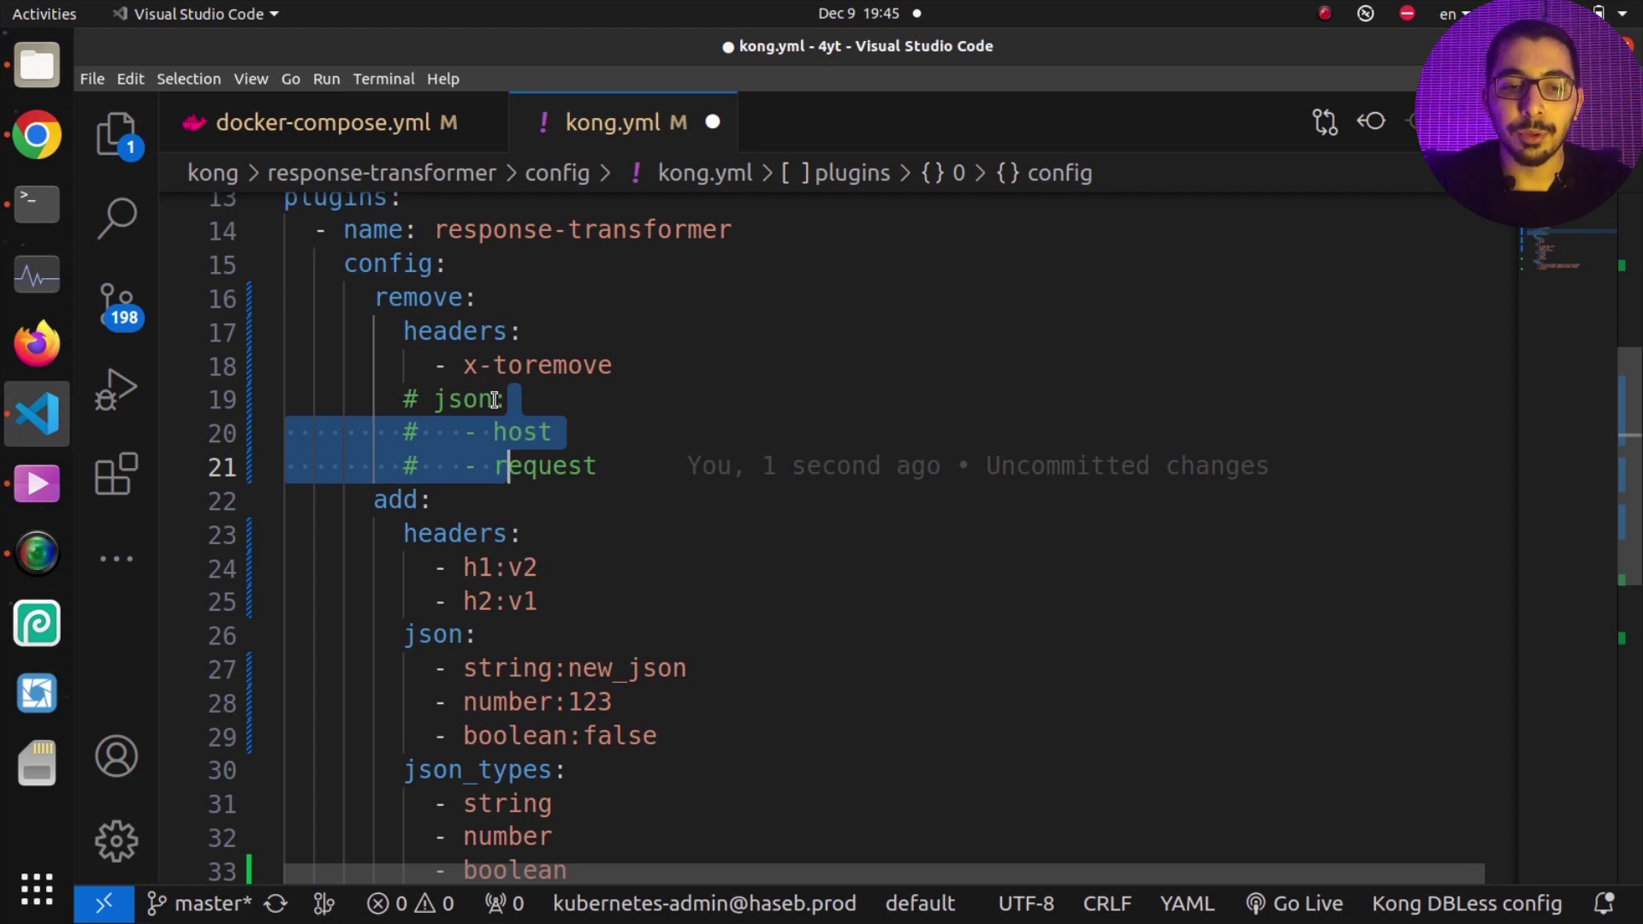
# Examine the plugin config's add section, covering its headers key and the h1:v2 entry.
pyautogui.scroll(-2, 495, 399)
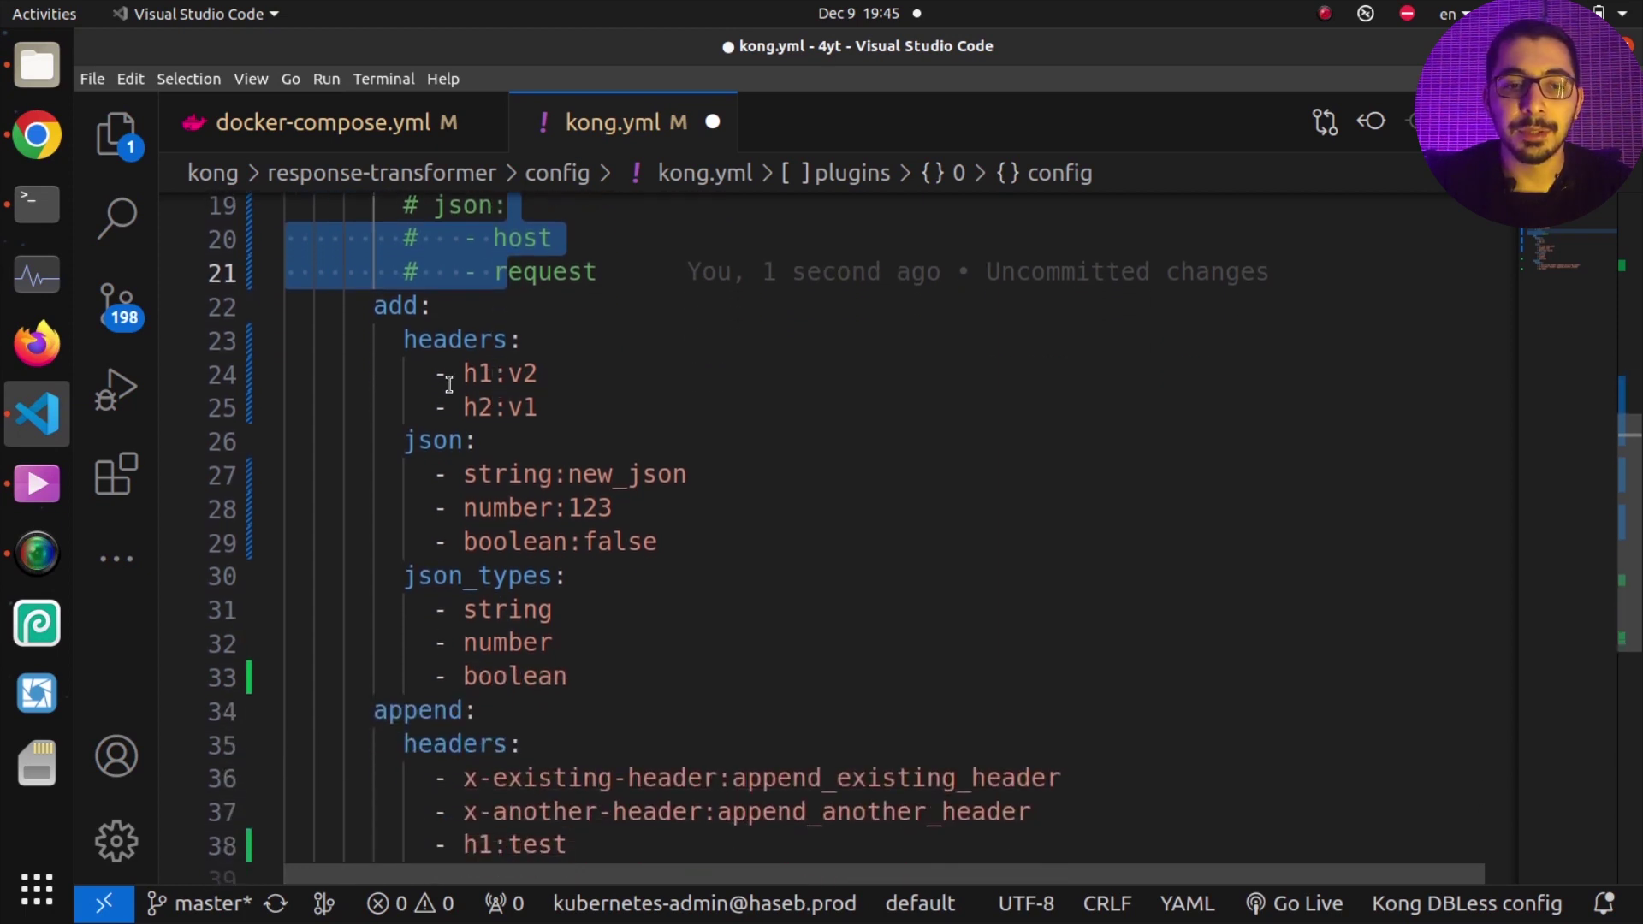
pyautogui.doubleClick(393, 306)
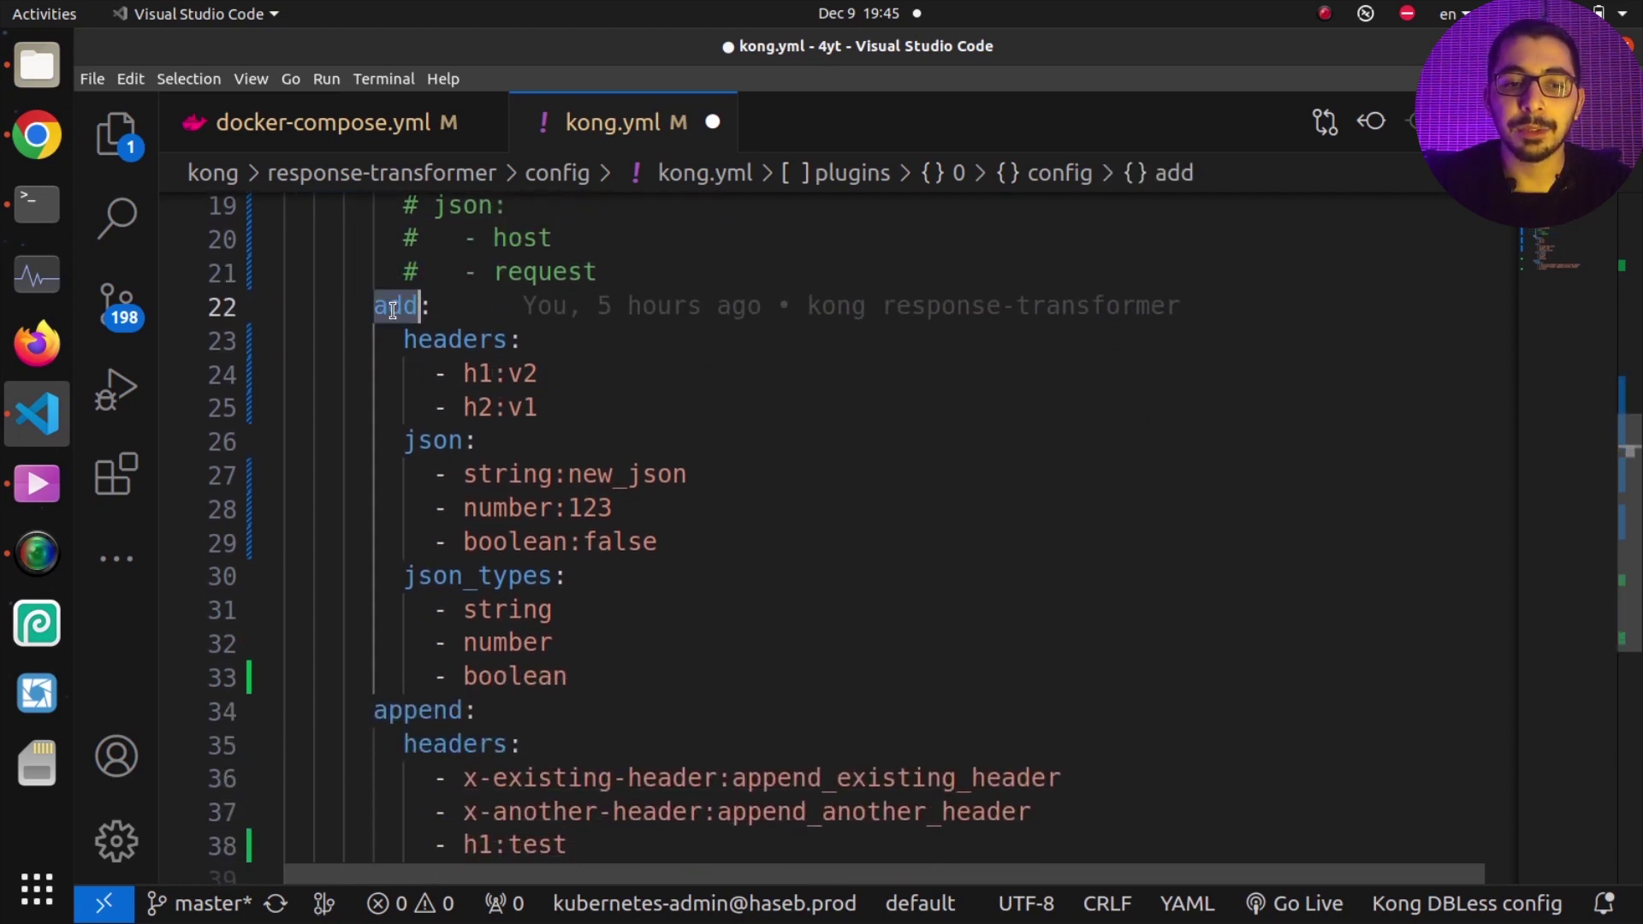
pyautogui.doubleClick(426, 340)
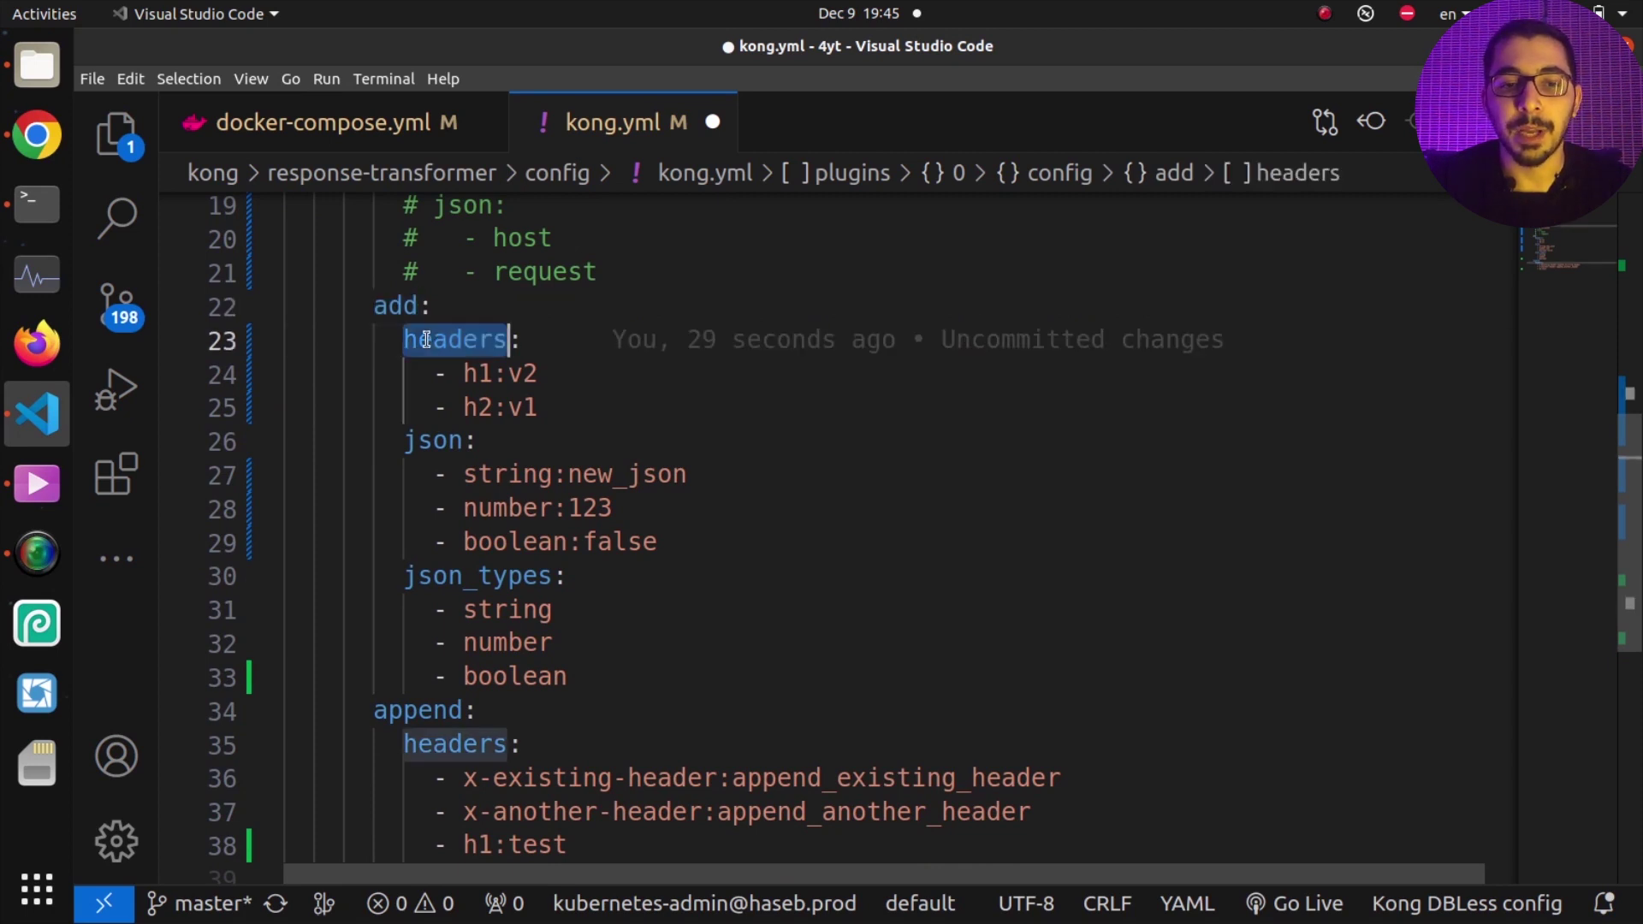
pyautogui.moveTo(463, 374); pyautogui.dragTo(589, 371)
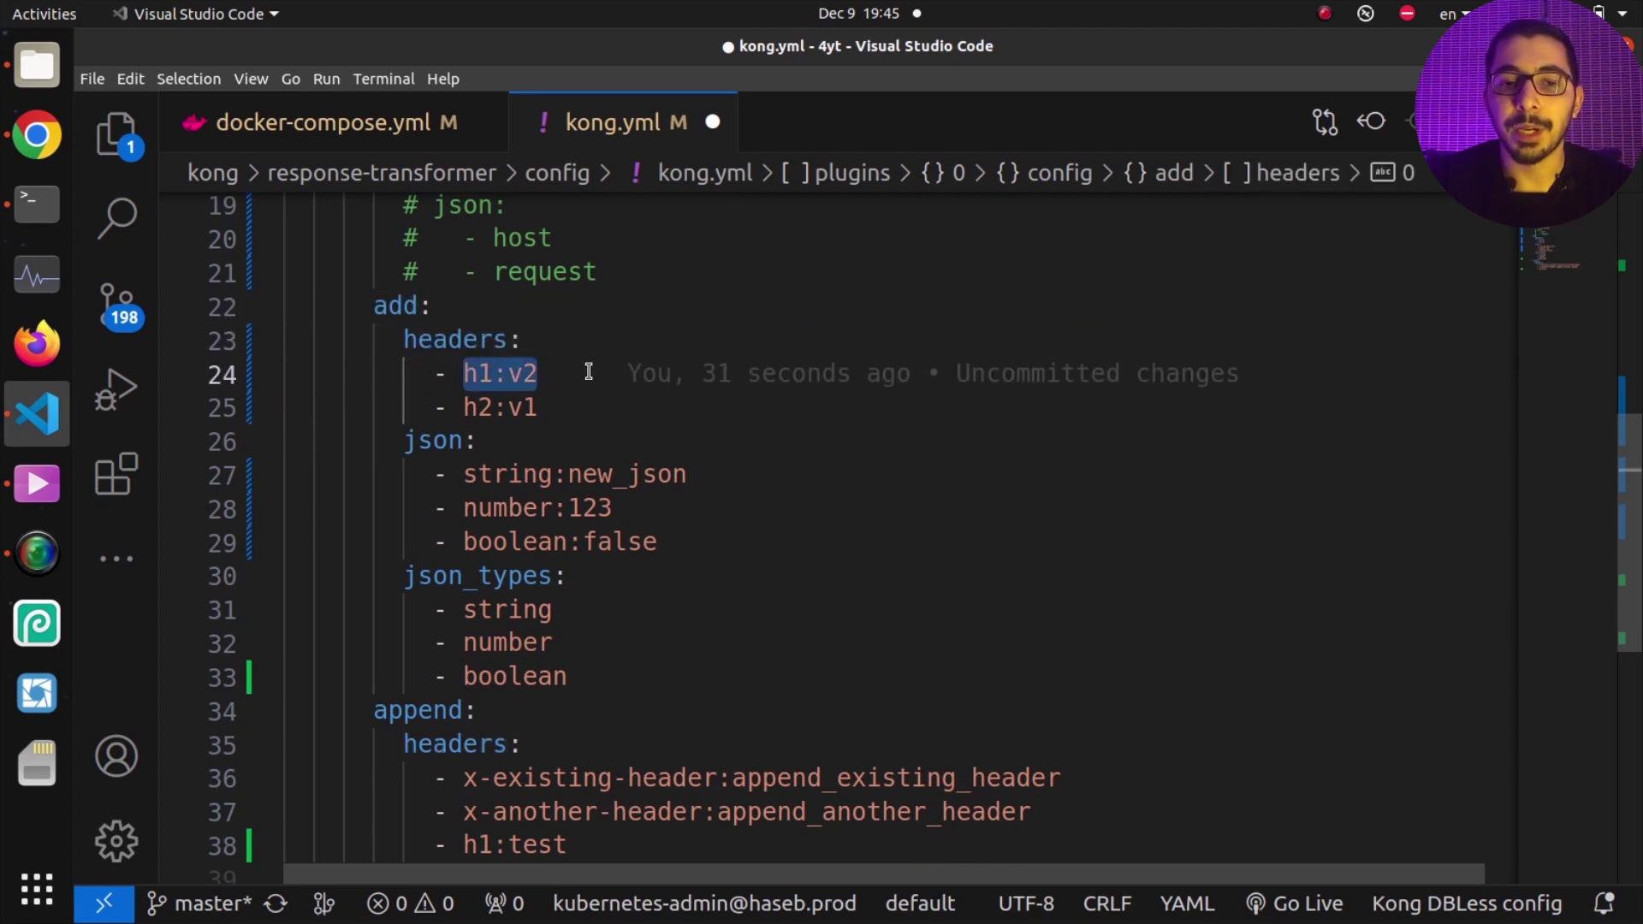
# Review the add section's json entries against json_types, including string:new_json, and check the append section below.
pyautogui.moveTo(403, 441); pyautogui.dragTo(496, 438)
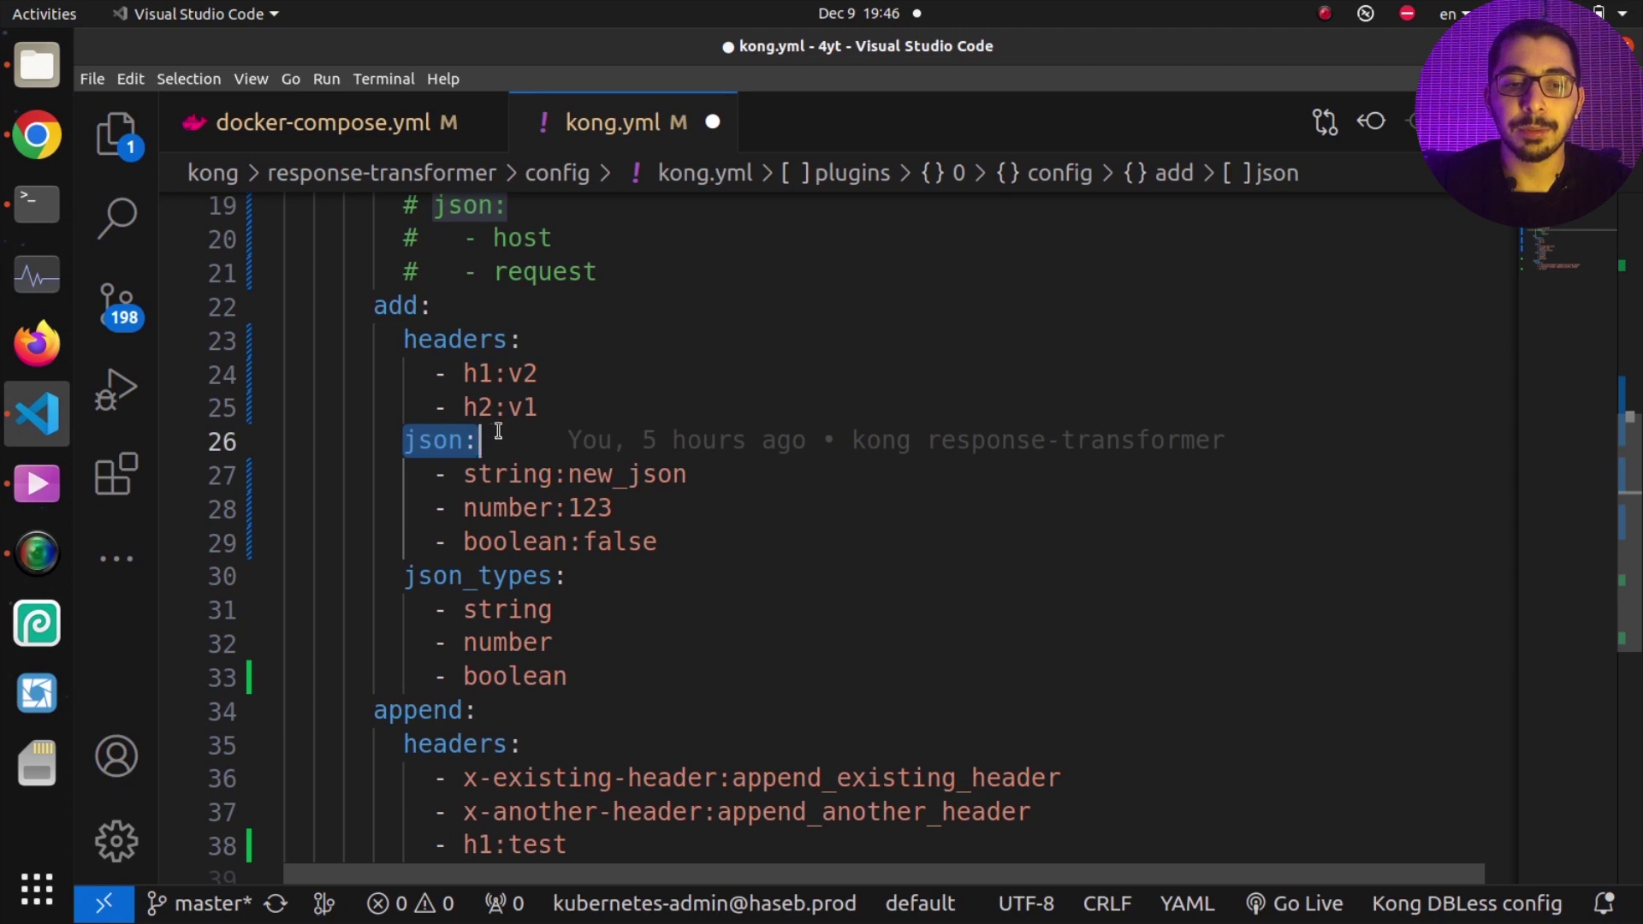
pyautogui.scroll(2, 467, 362)
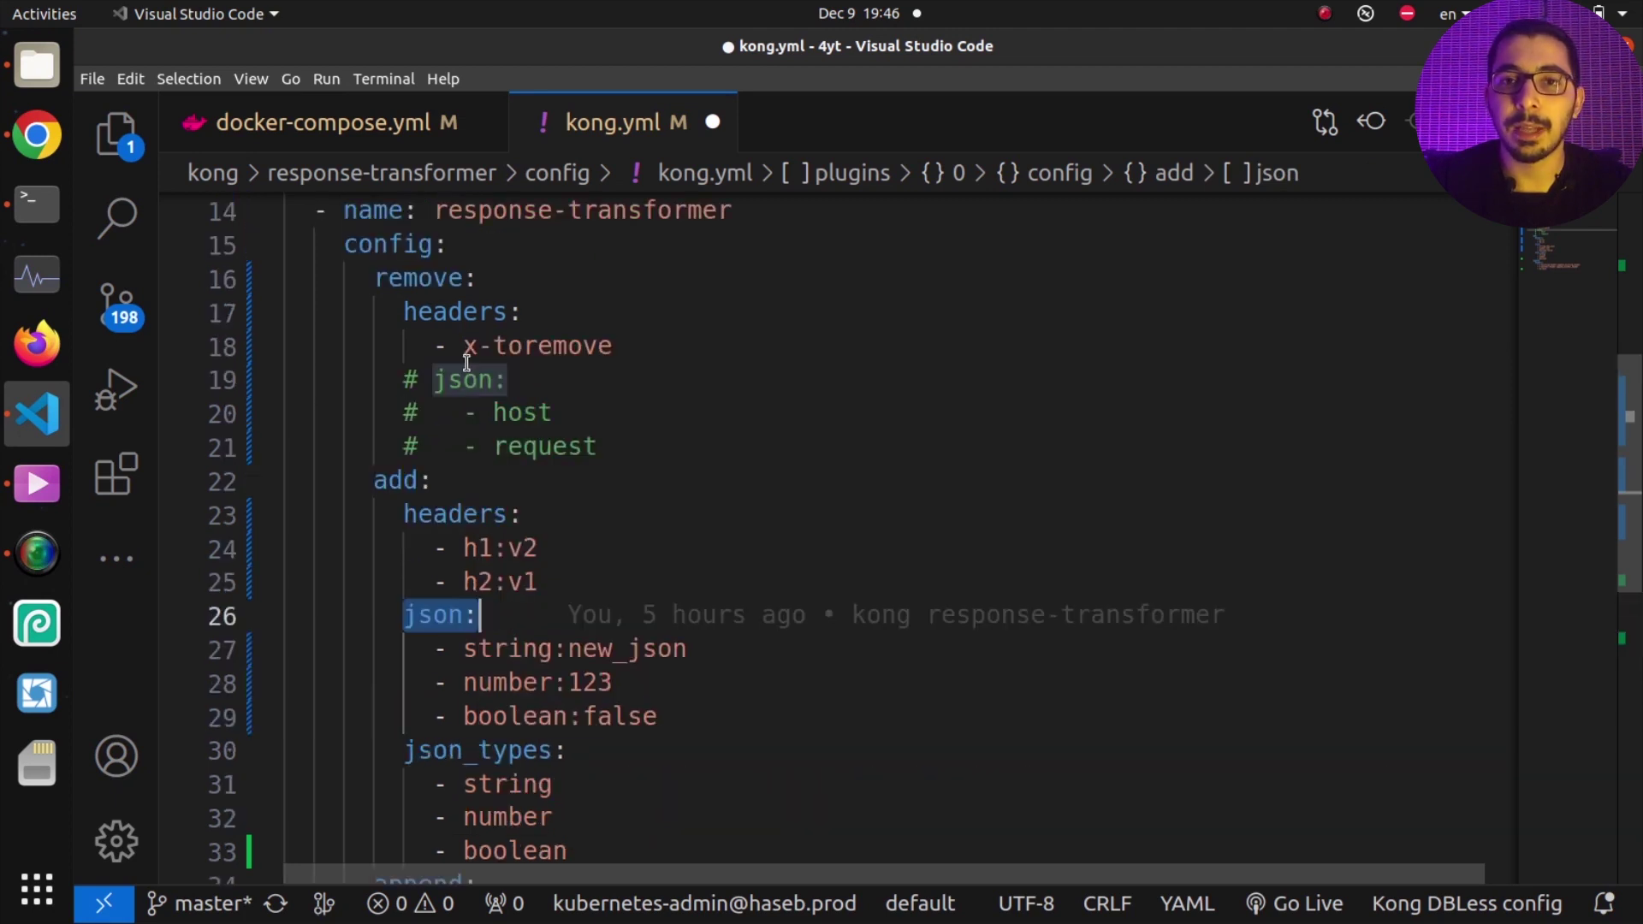
pyautogui.scroll(-2, 443, 366)
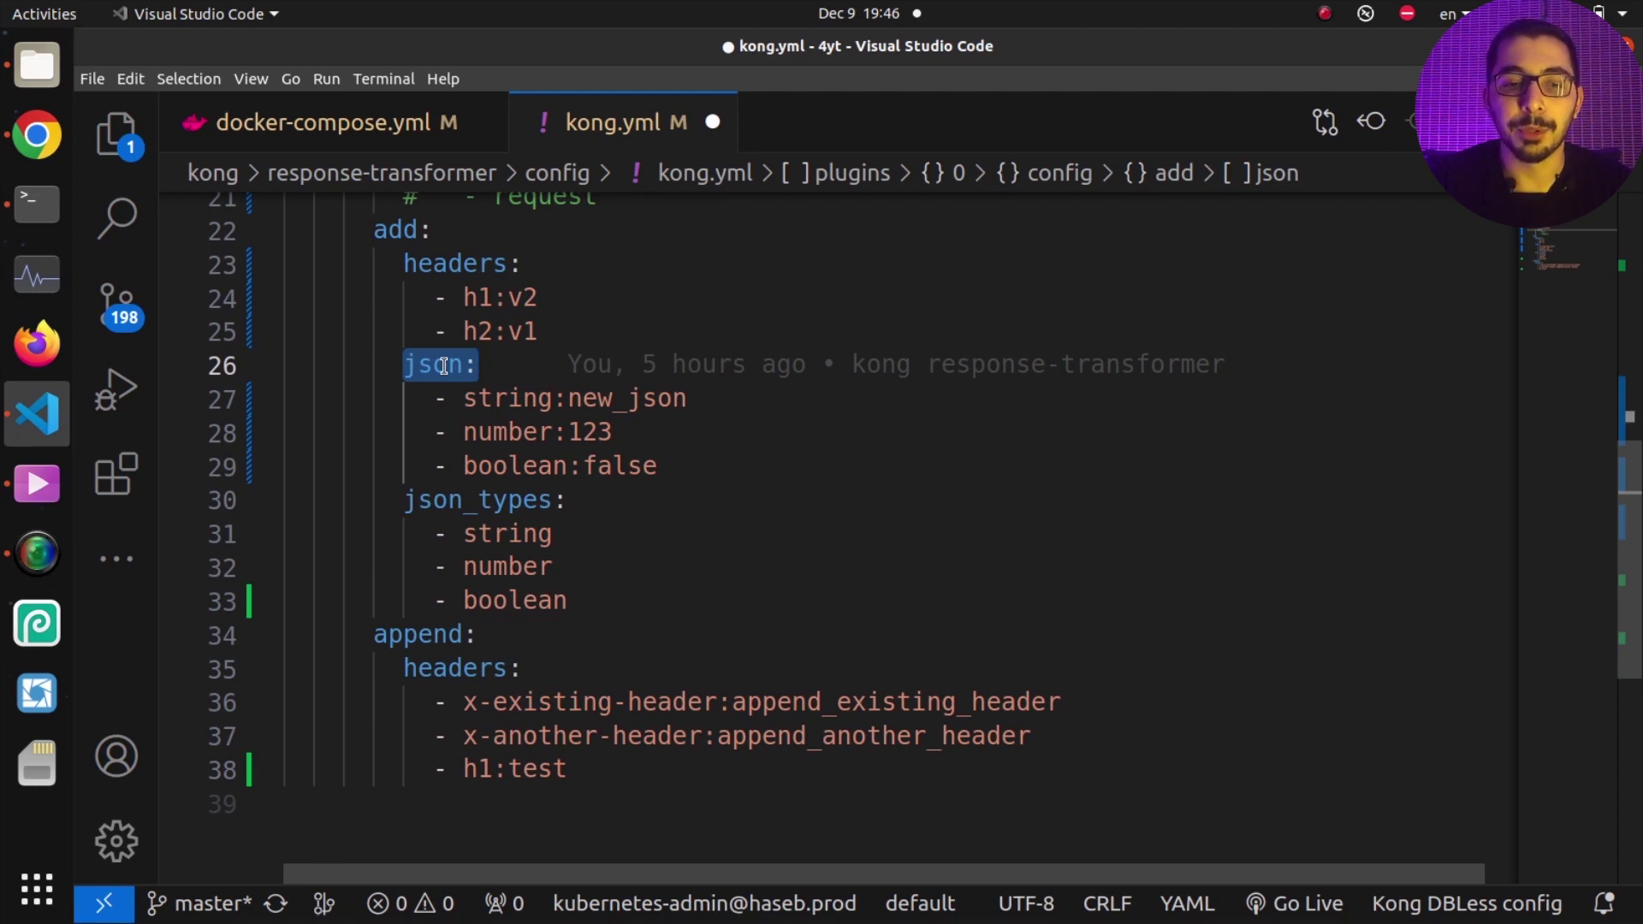
pyautogui.press('Down')
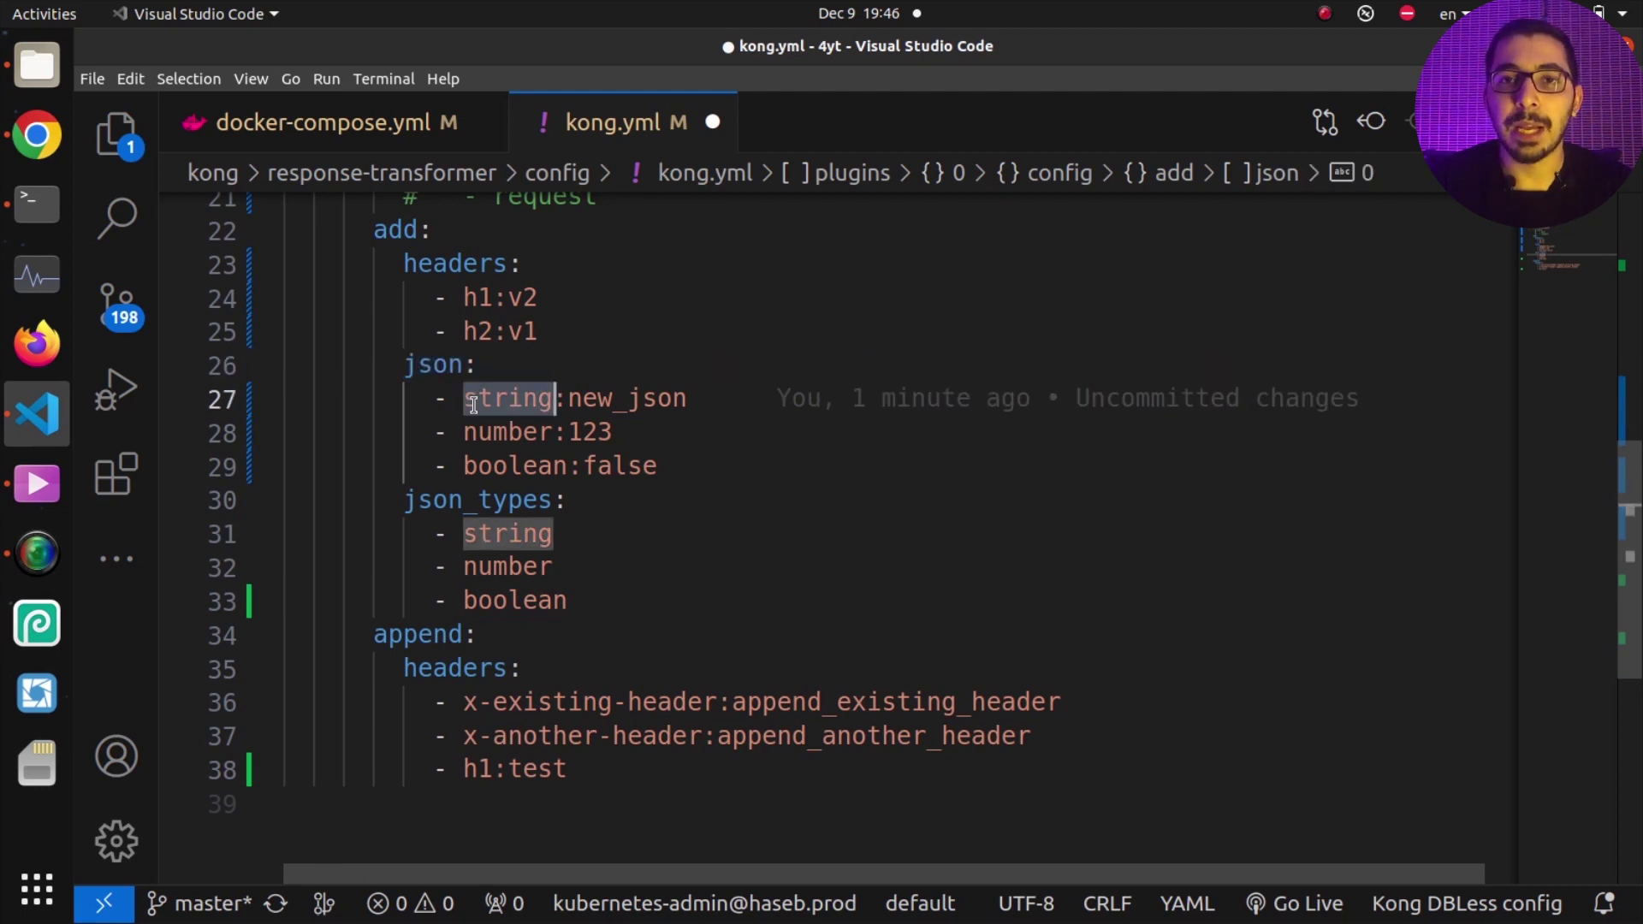
pyautogui.doubleClick(433, 503)
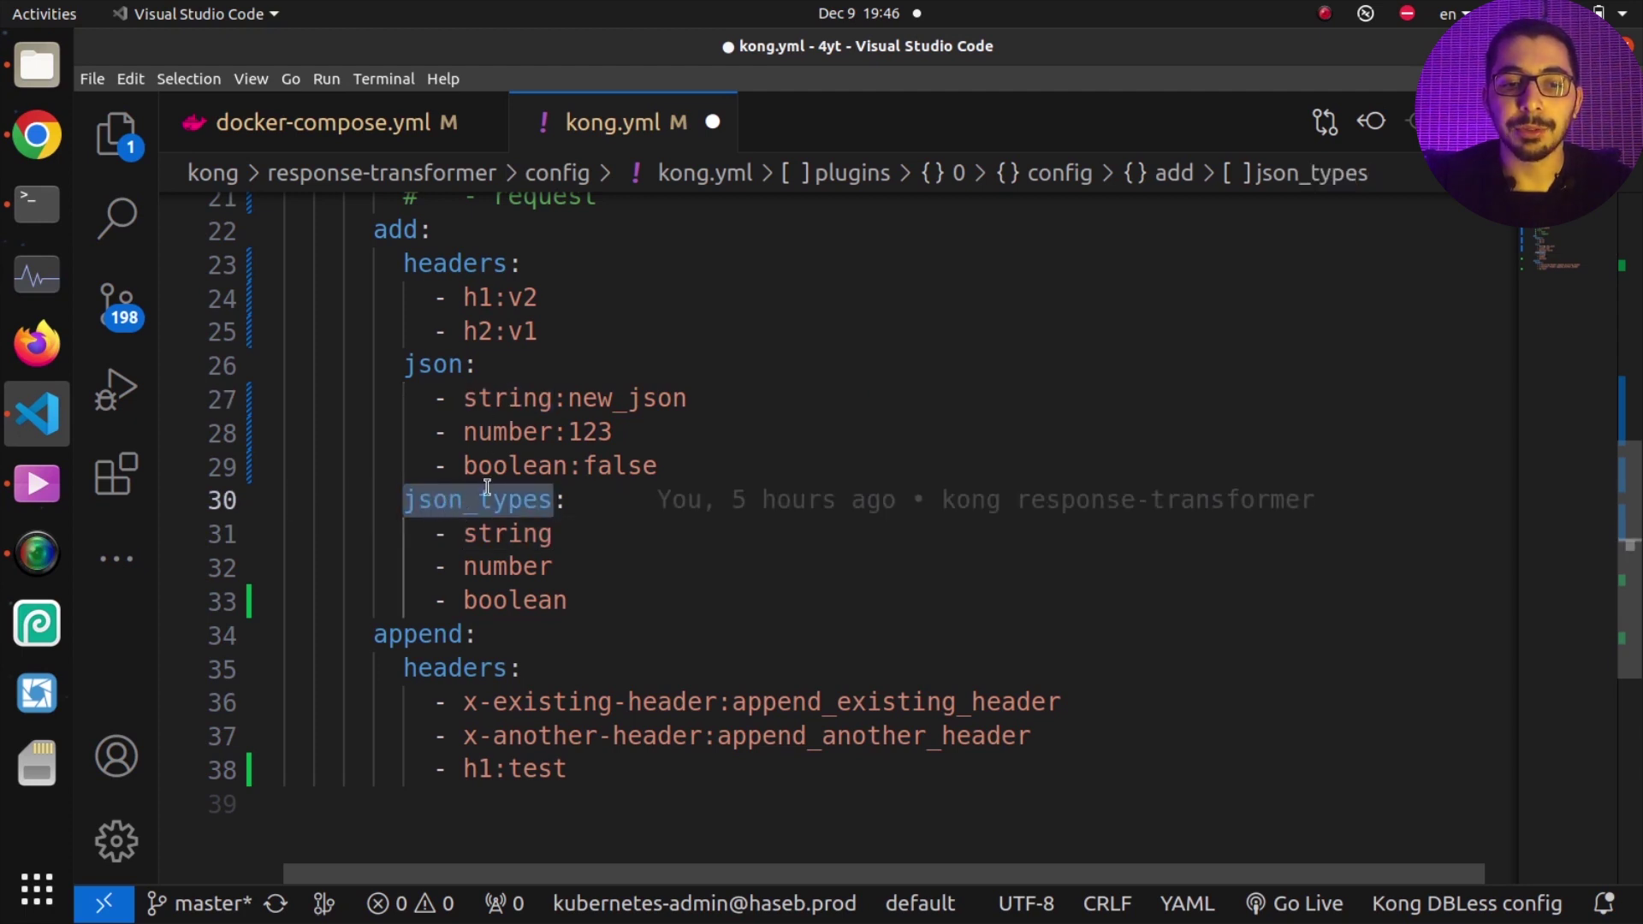
pyautogui.doubleClick(540, 409)
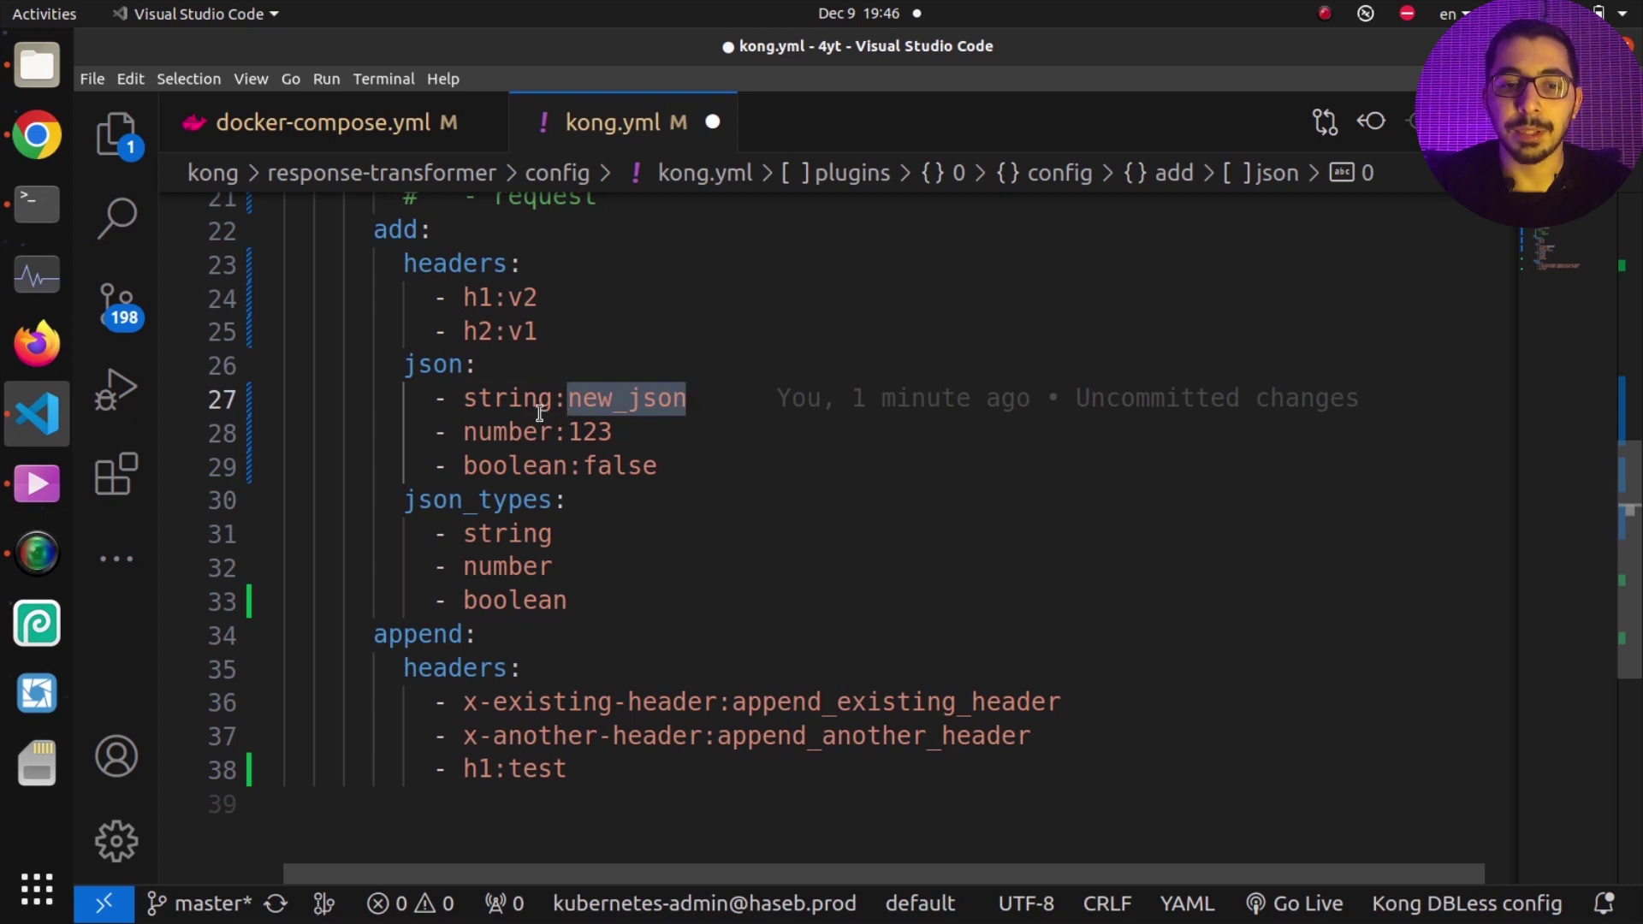
pyautogui.scroll(-1, 556, 440)
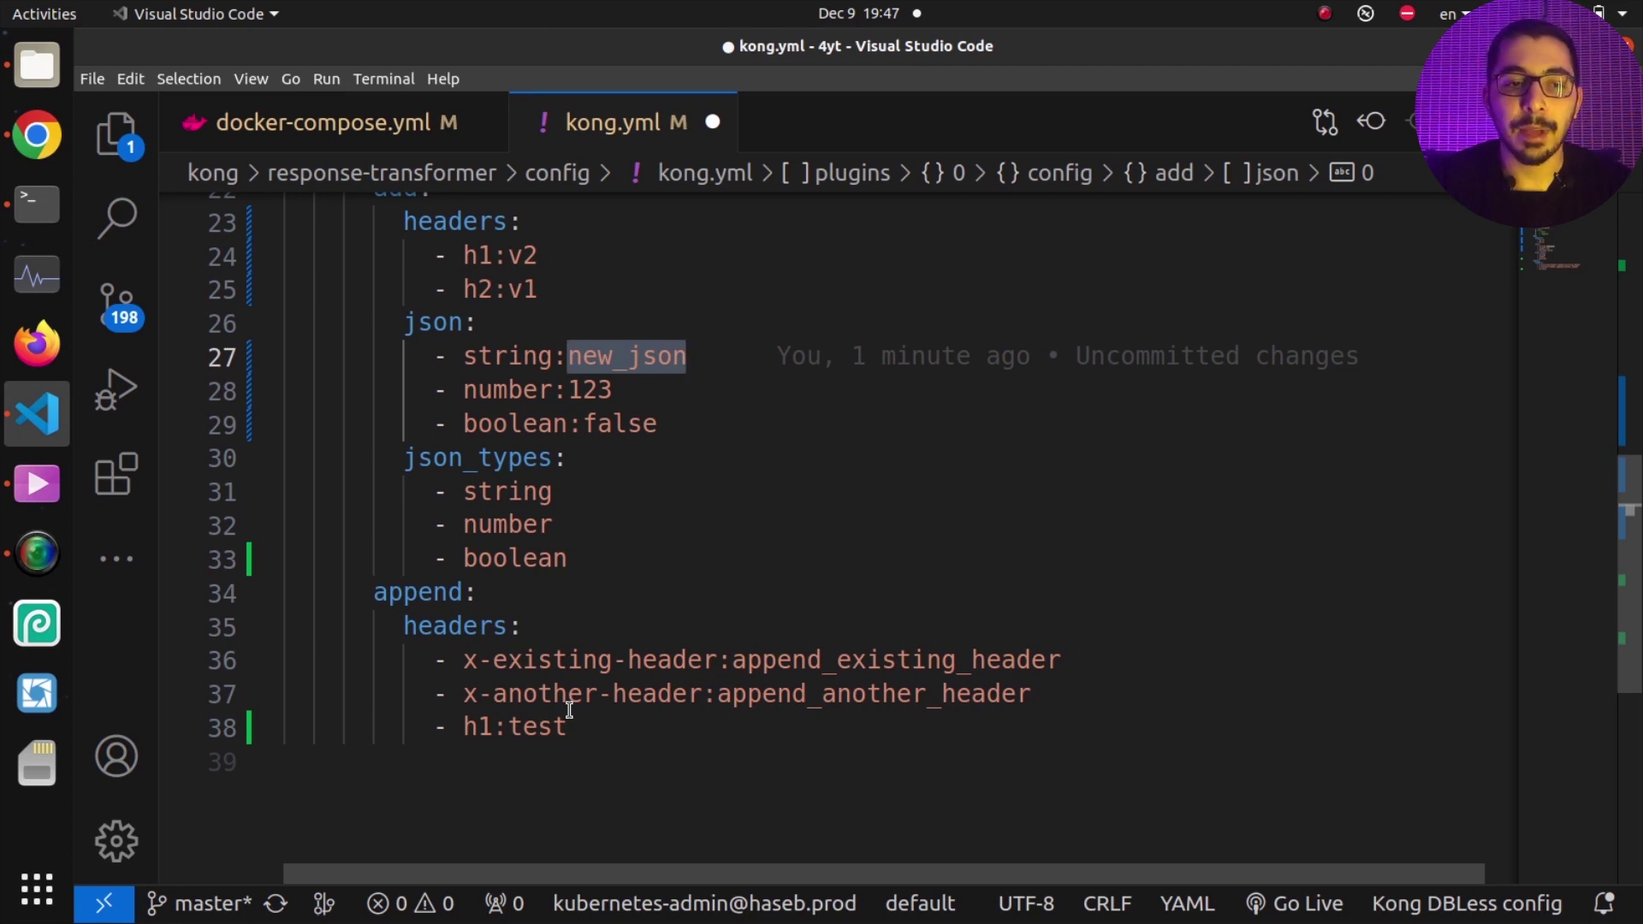
# Switch to the terminal, enlarge its text, list the request-transformer folder and start its containers with docker-compose up -d.
pyautogui.click(37, 203)
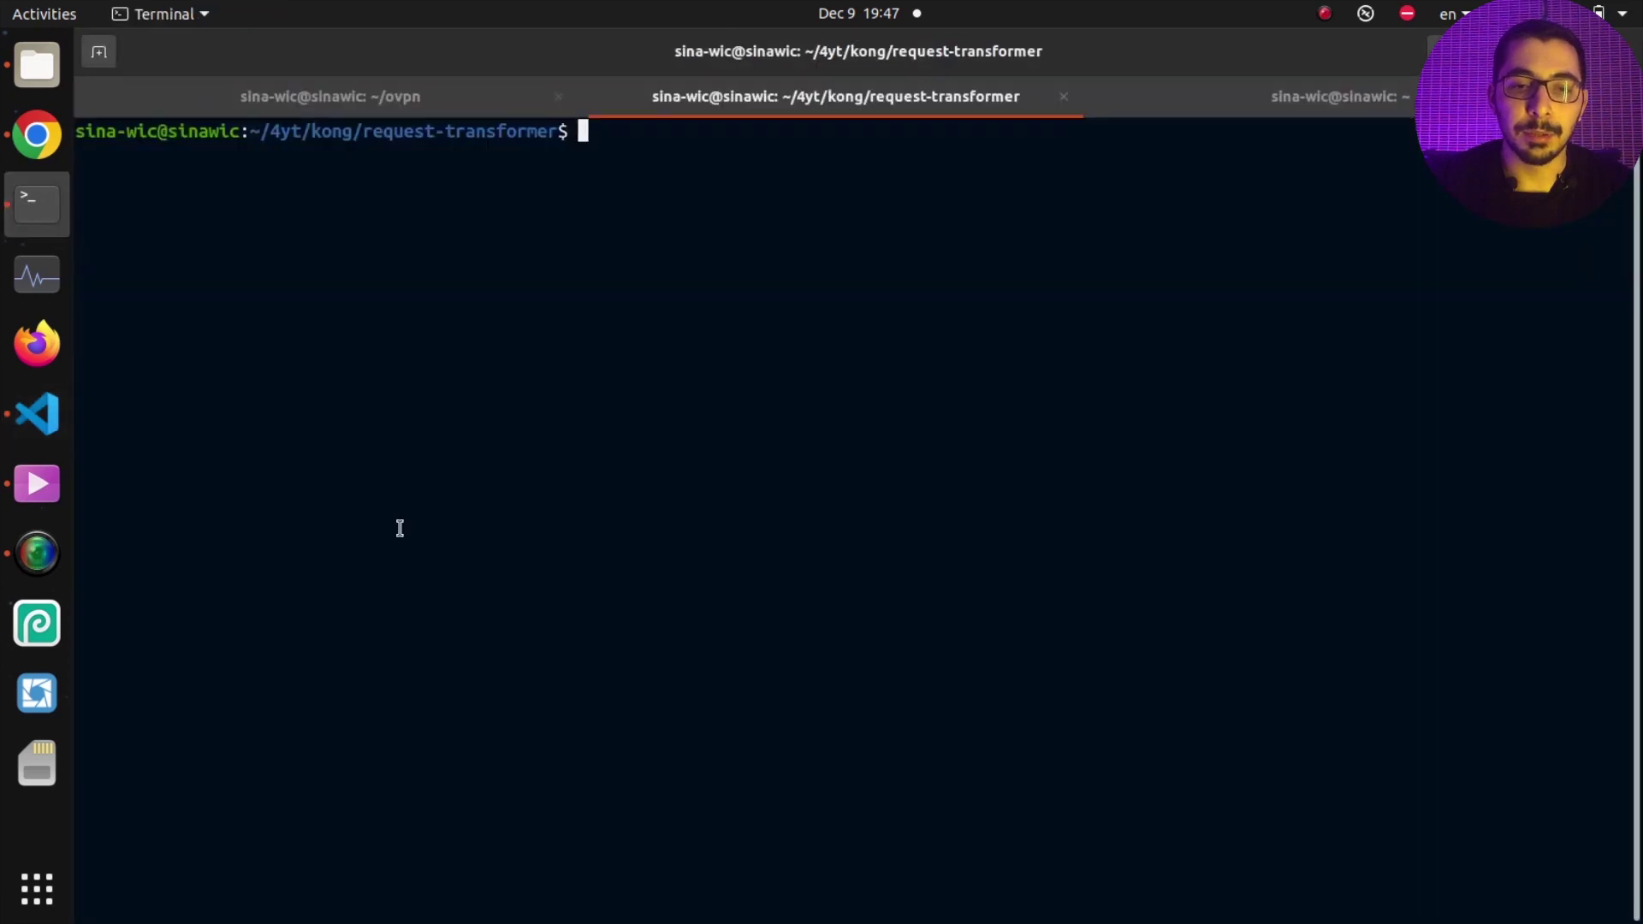
pyautogui.hotkey('ctrl', '+')
pyautogui.hotkey('ctrl', '+')
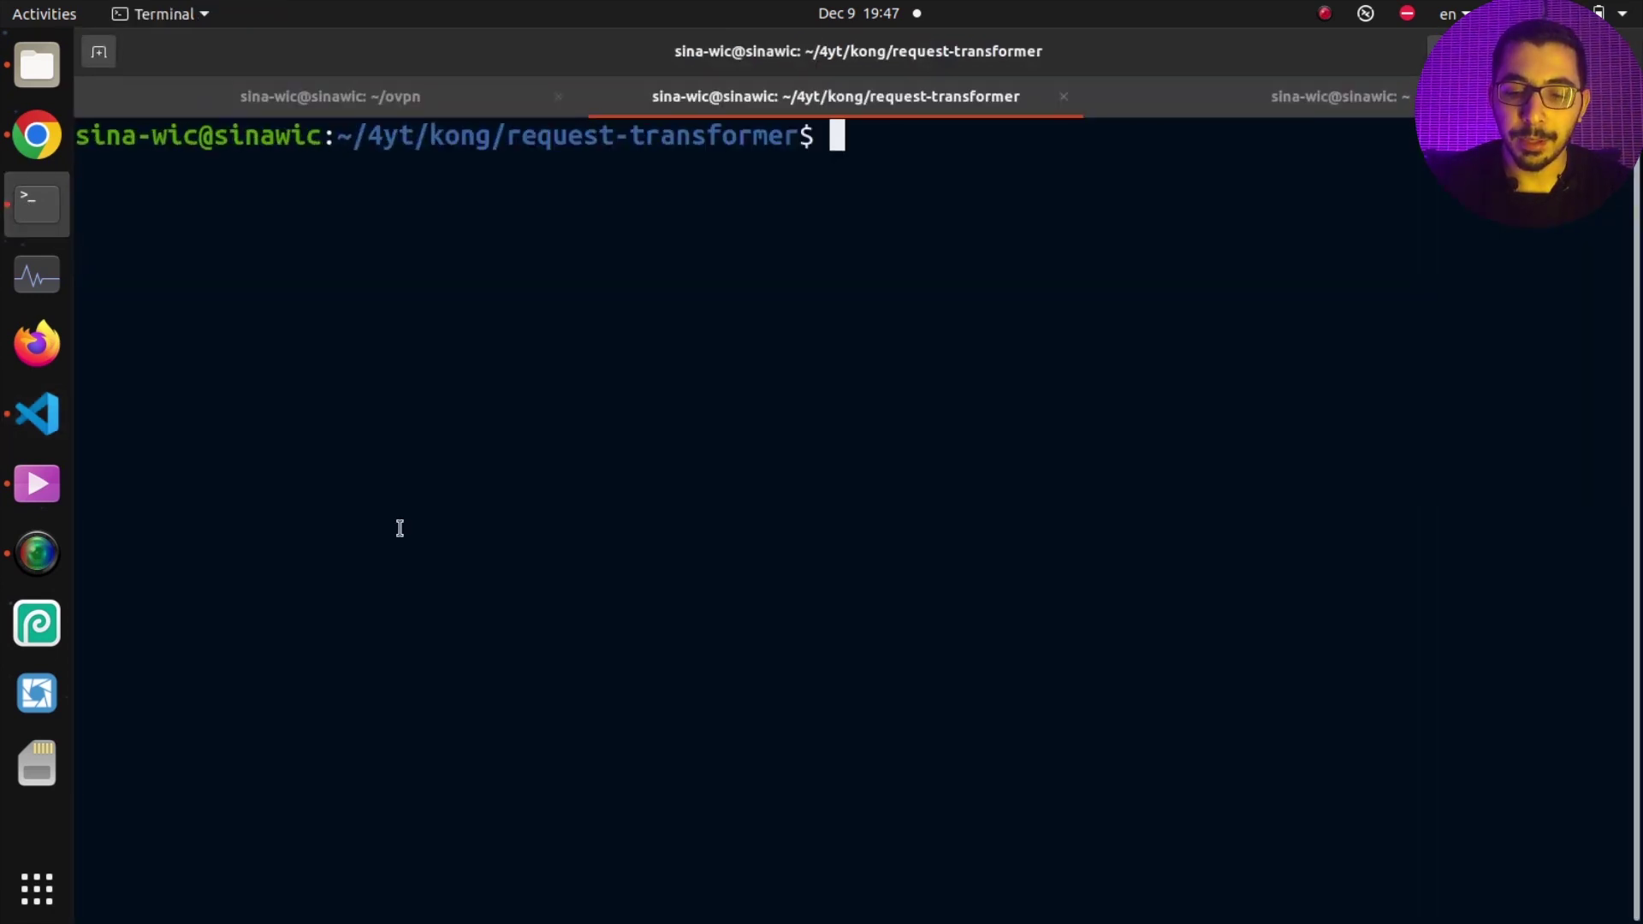
pyautogui.write('ls')
pyautogui.press('Return')
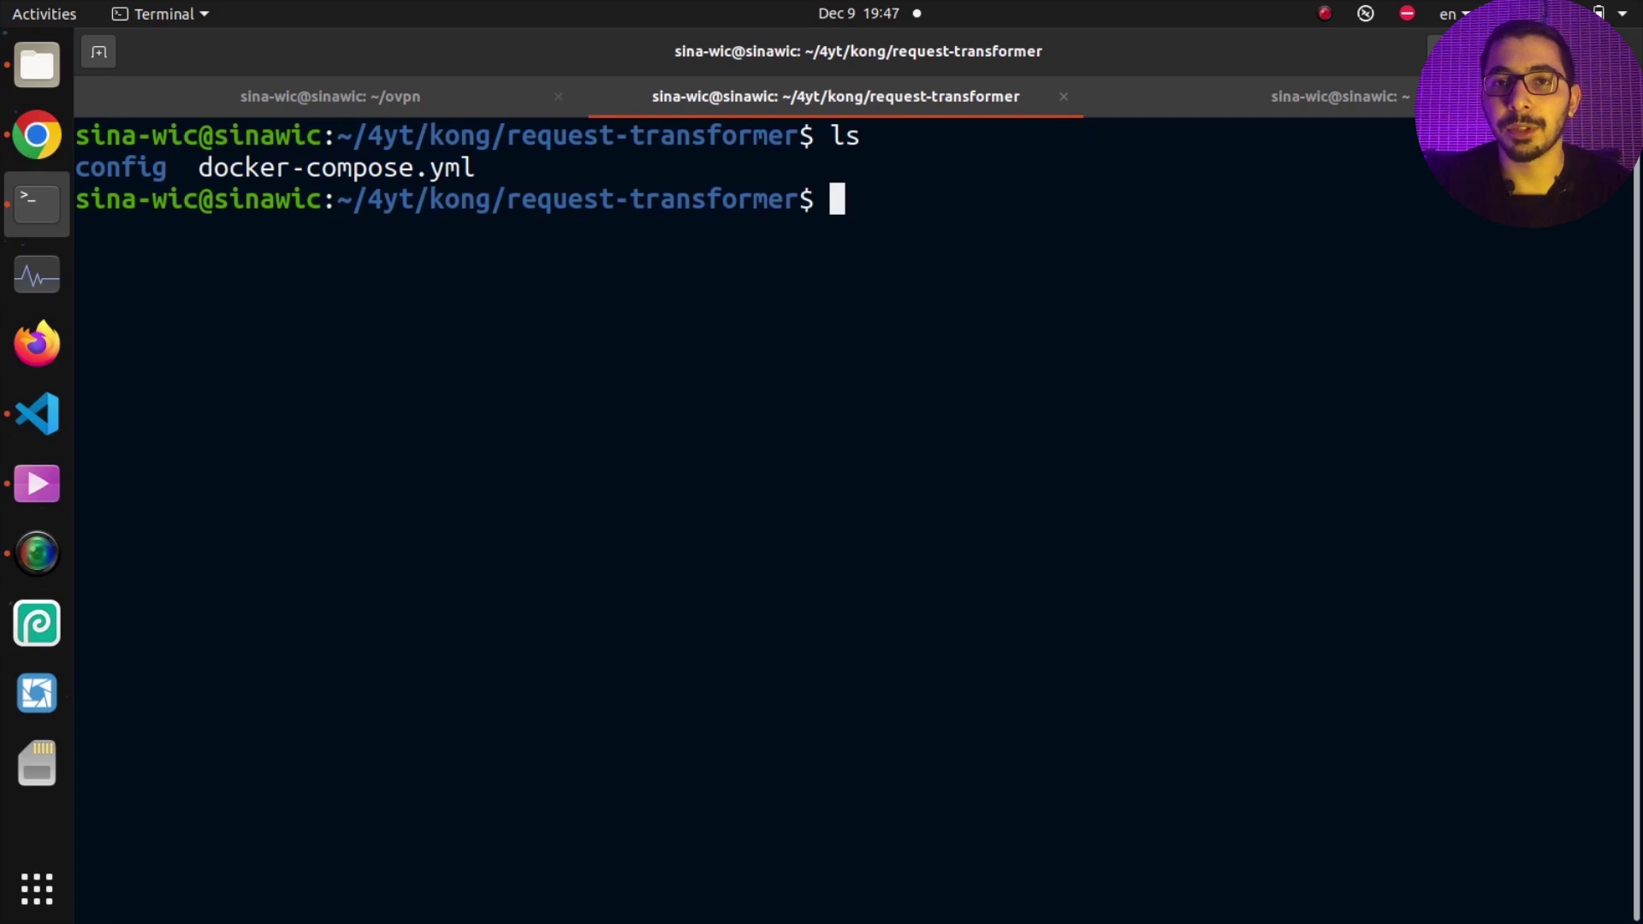
pyautogui.write('docker-compose up -d')
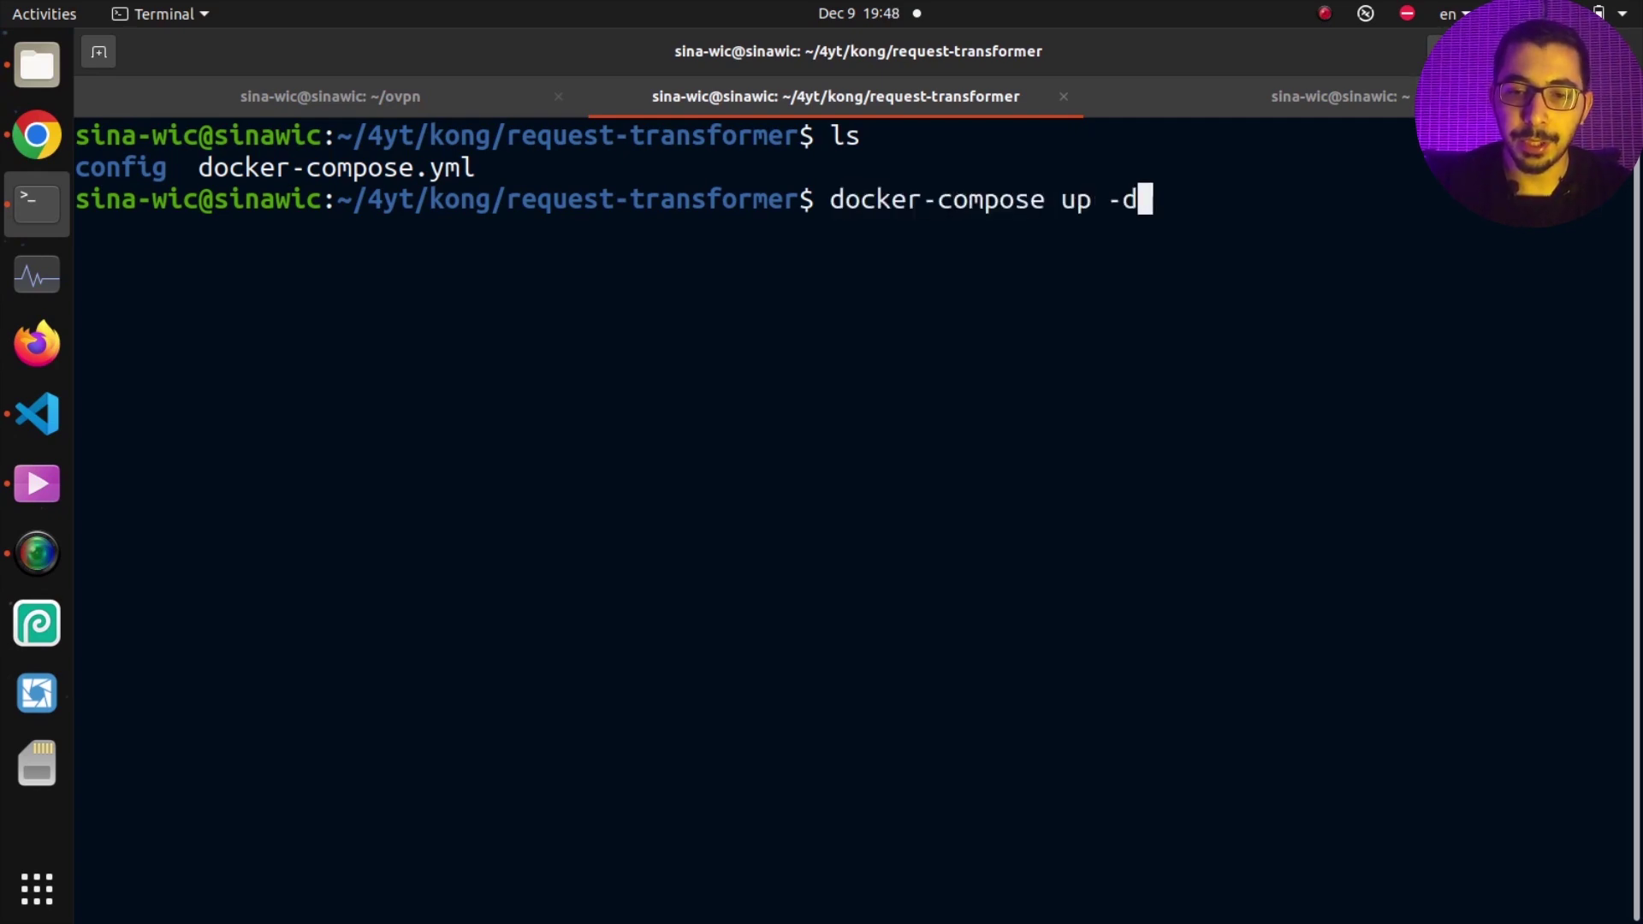
pyautogui.press('Return')
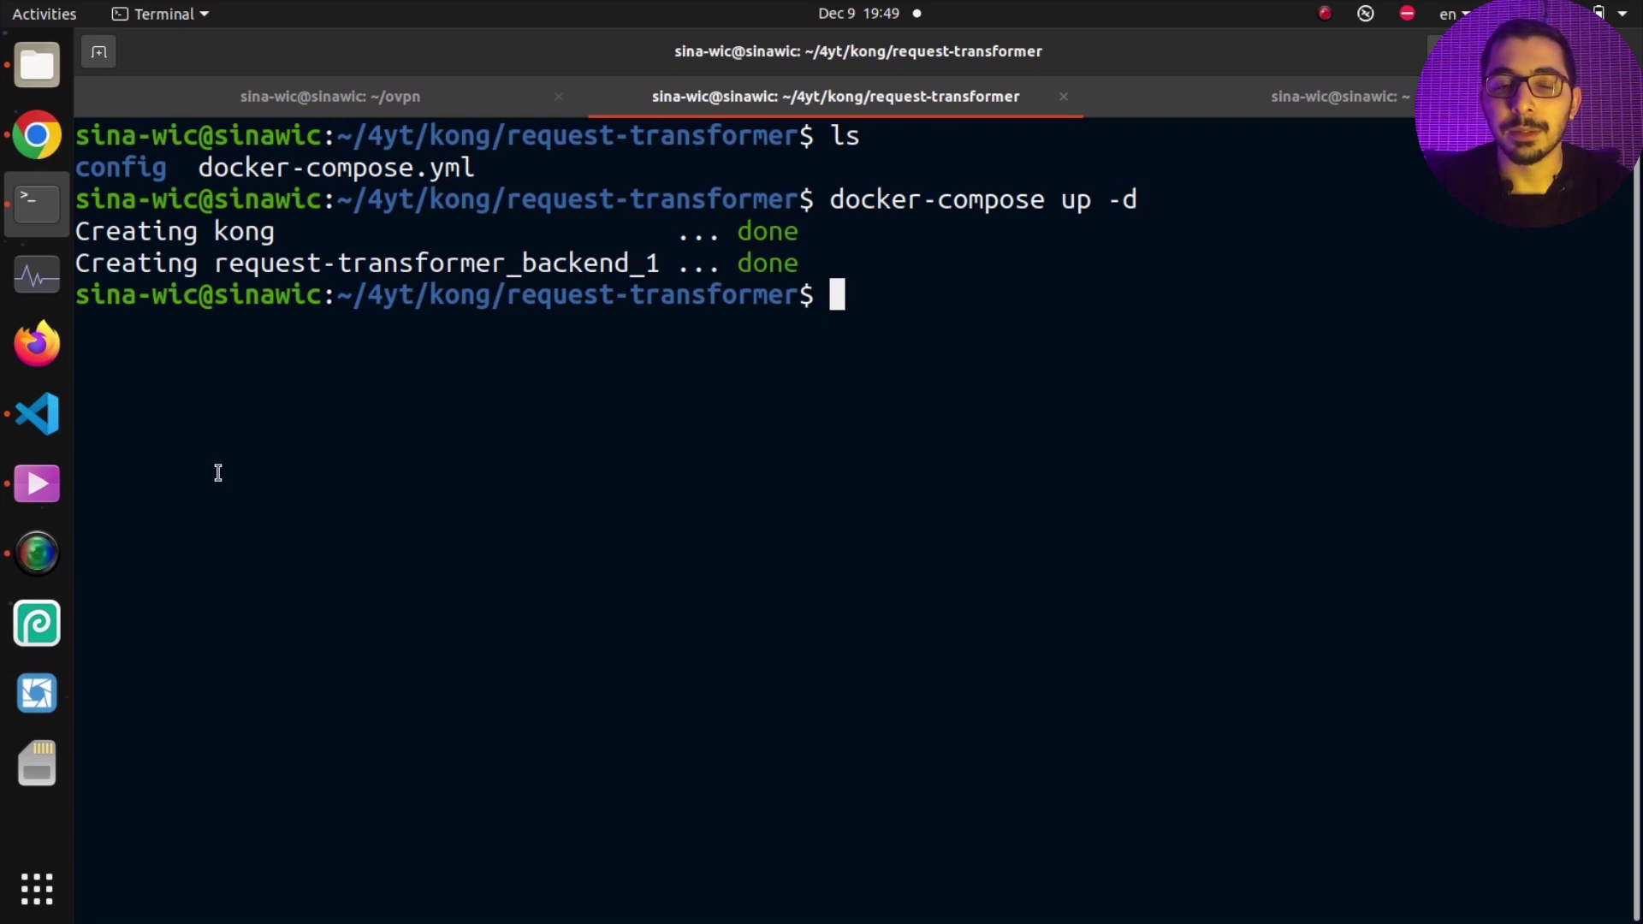
# Check the state and ports of the kong and backend containers with docker-compose ps.
pyautogui.write('do')
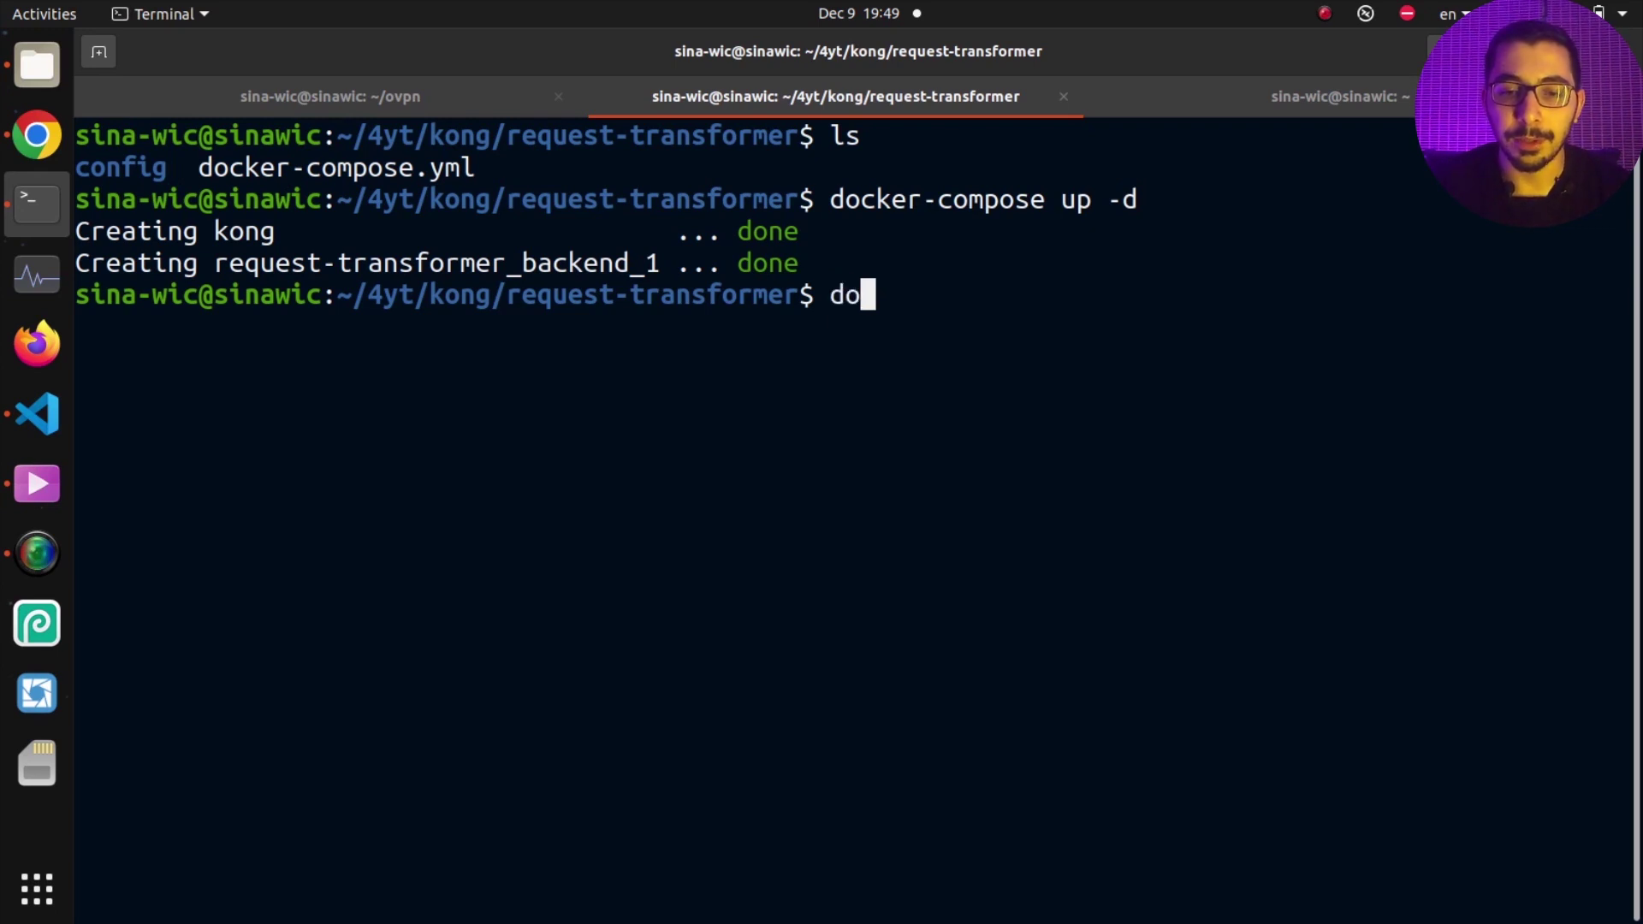
pyautogui.write('cker-compose ps')
pyautogui.press('Return')
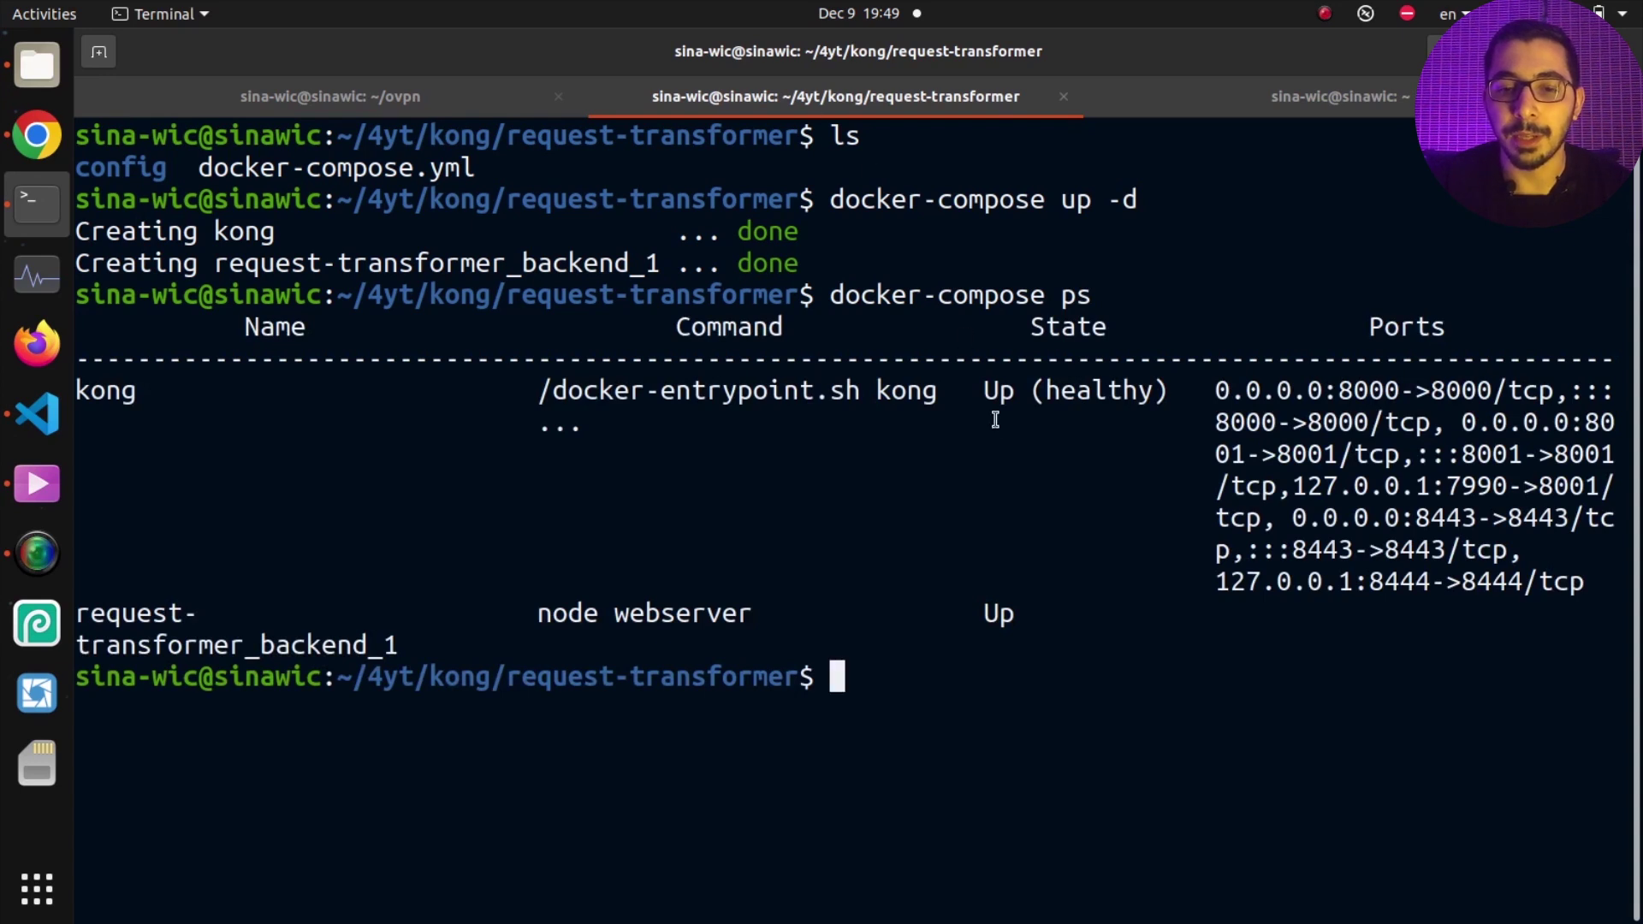
pyautogui.doubleClick(996, 392)
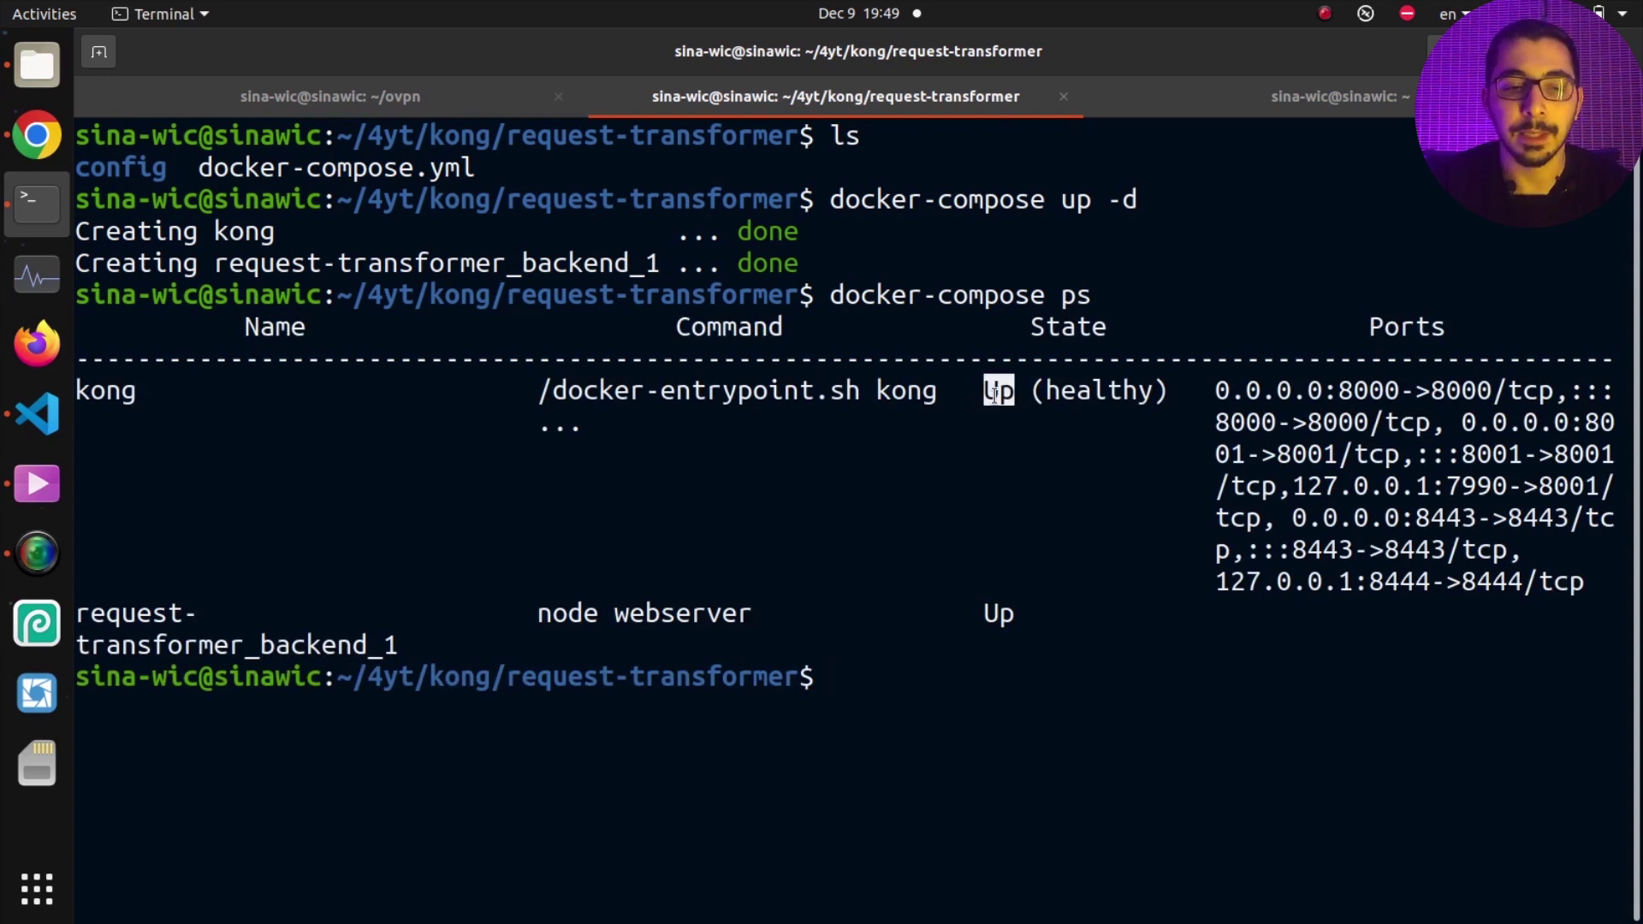
pyautogui.click(1361, 492)
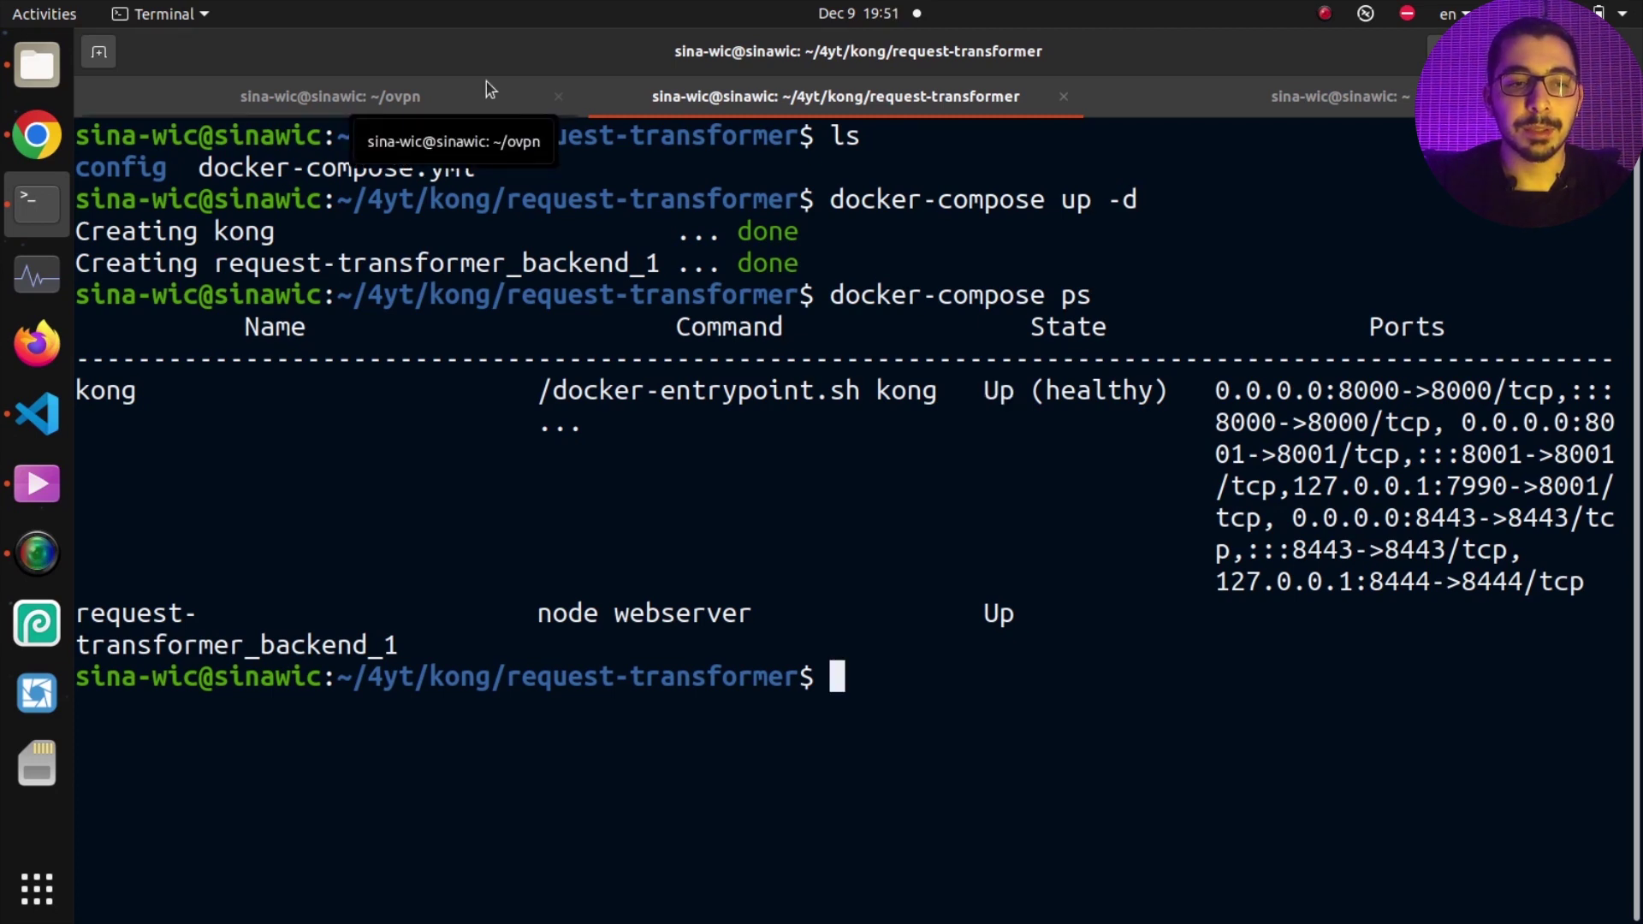
pyautogui.click(36, 136)
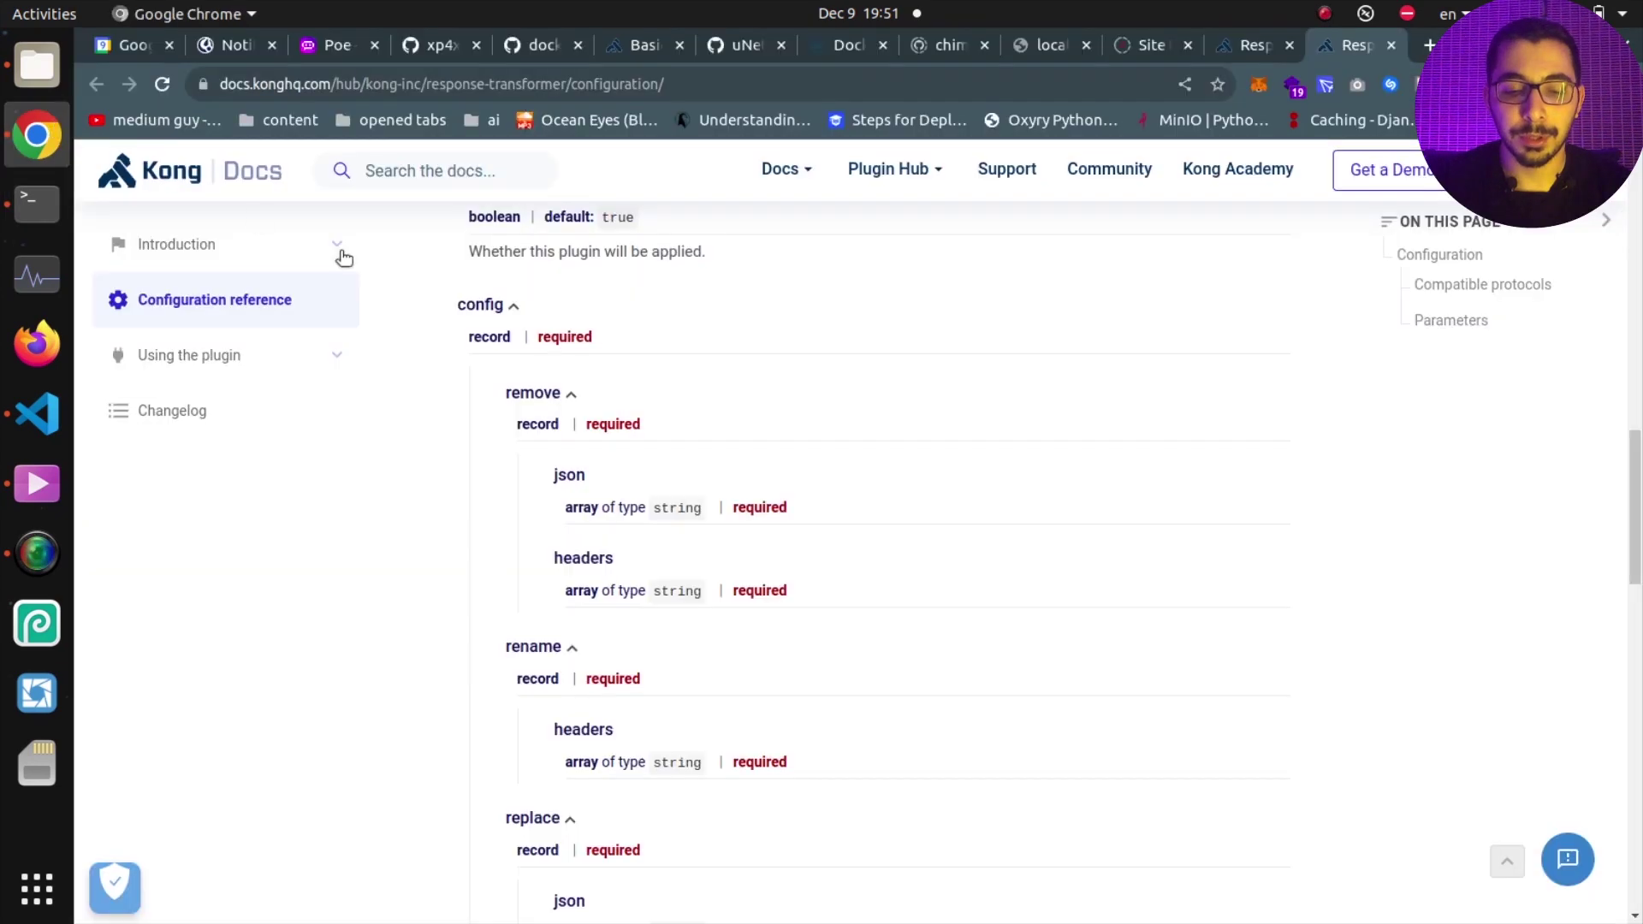
pyautogui.hotkey('ctrl', 't')
pyautogui.write('http://192.168.43.252:8000/')
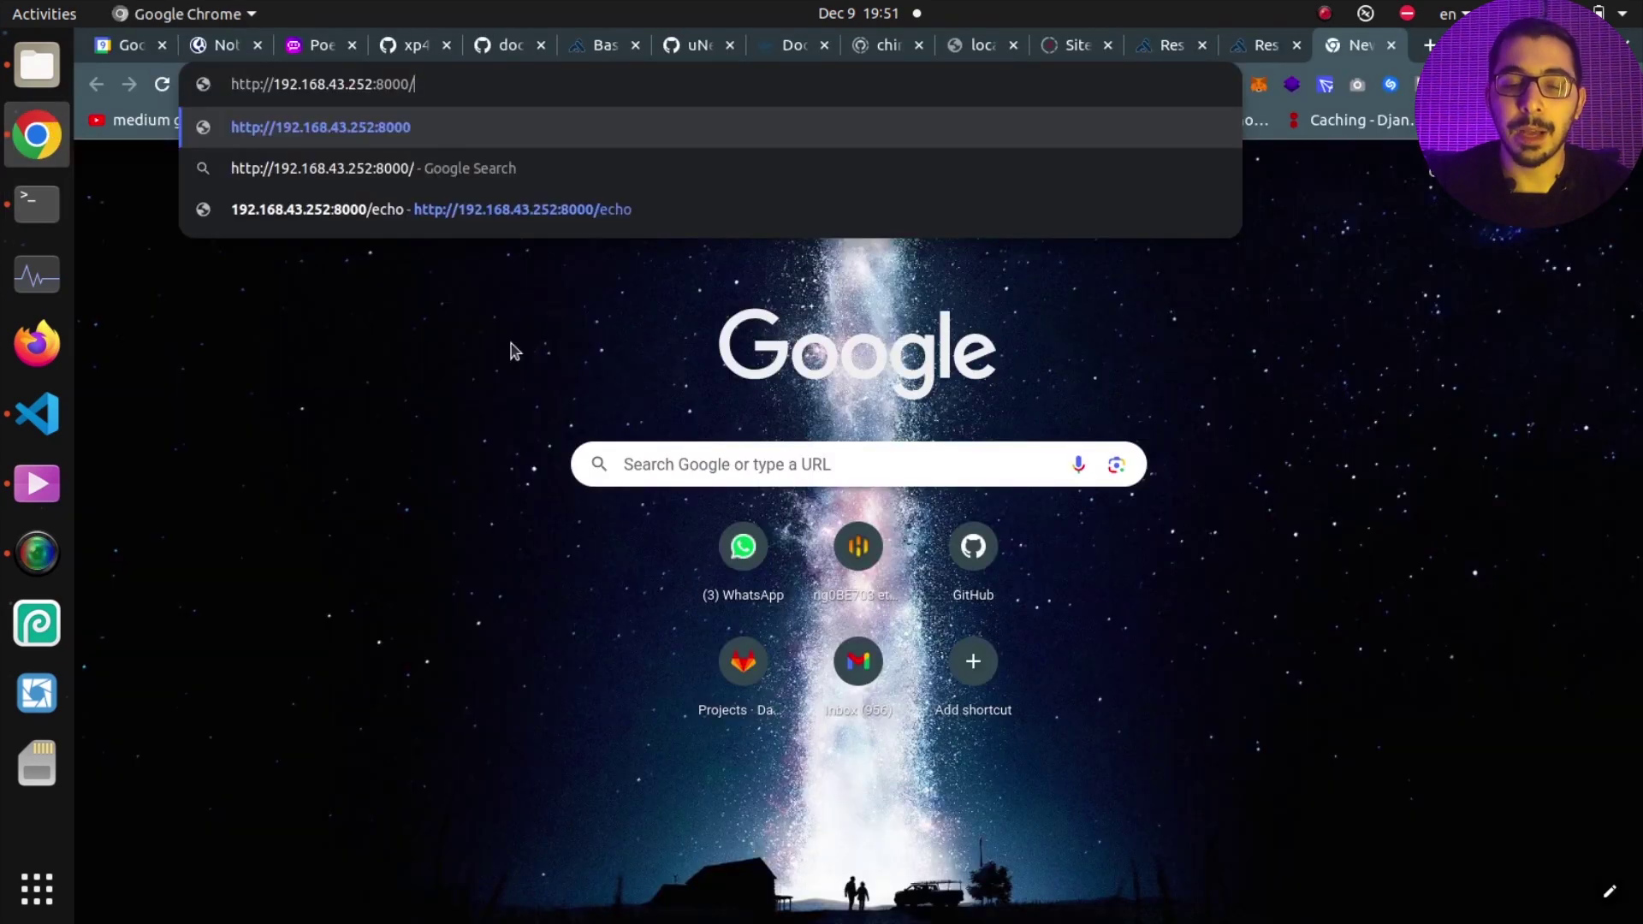
pyautogui.press('Return')
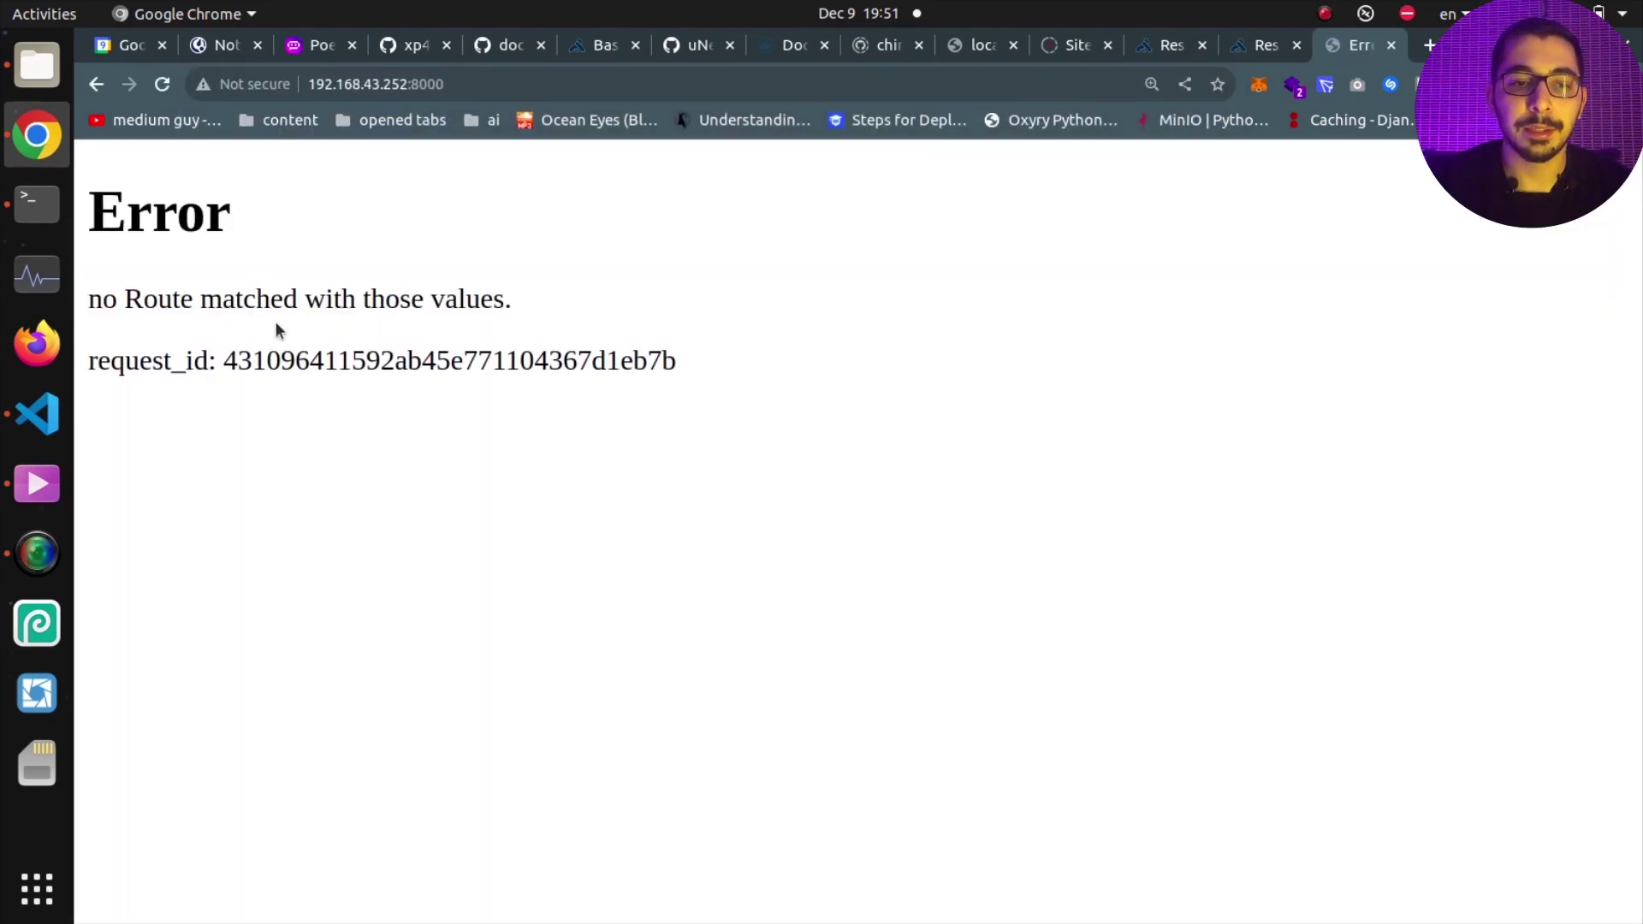
pyautogui.doubleClick(148, 296)
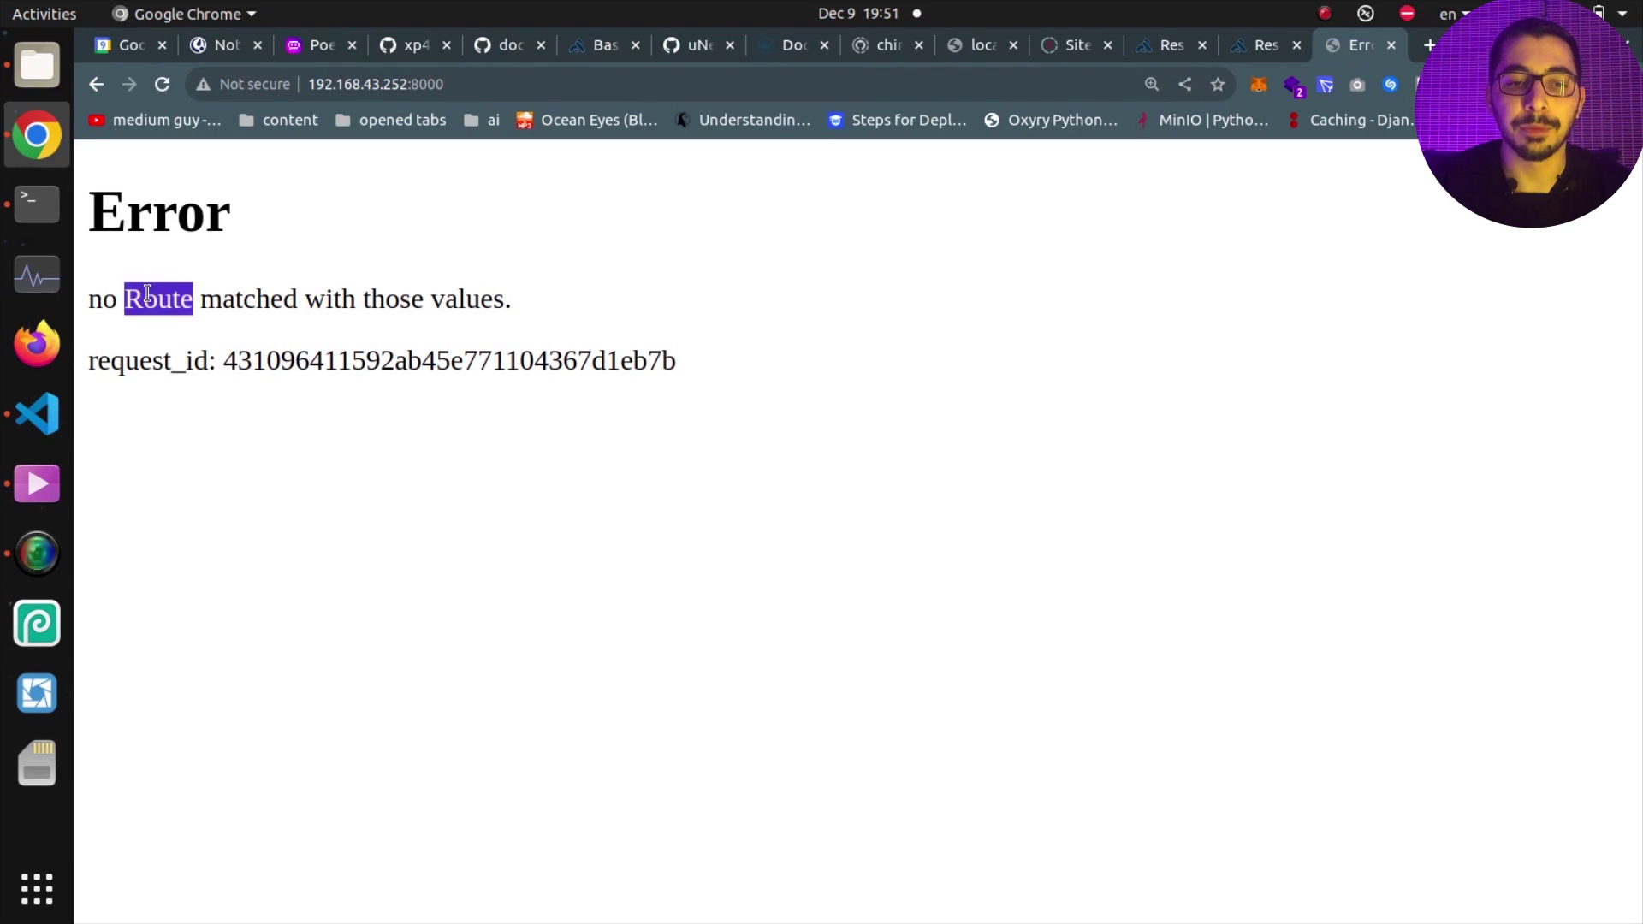
pyautogui.hotkey('ctrl', 'r')
# Request the echo route through Kong at 192.168.43.252:8000/echo.
pyautogui.click(484, 83)
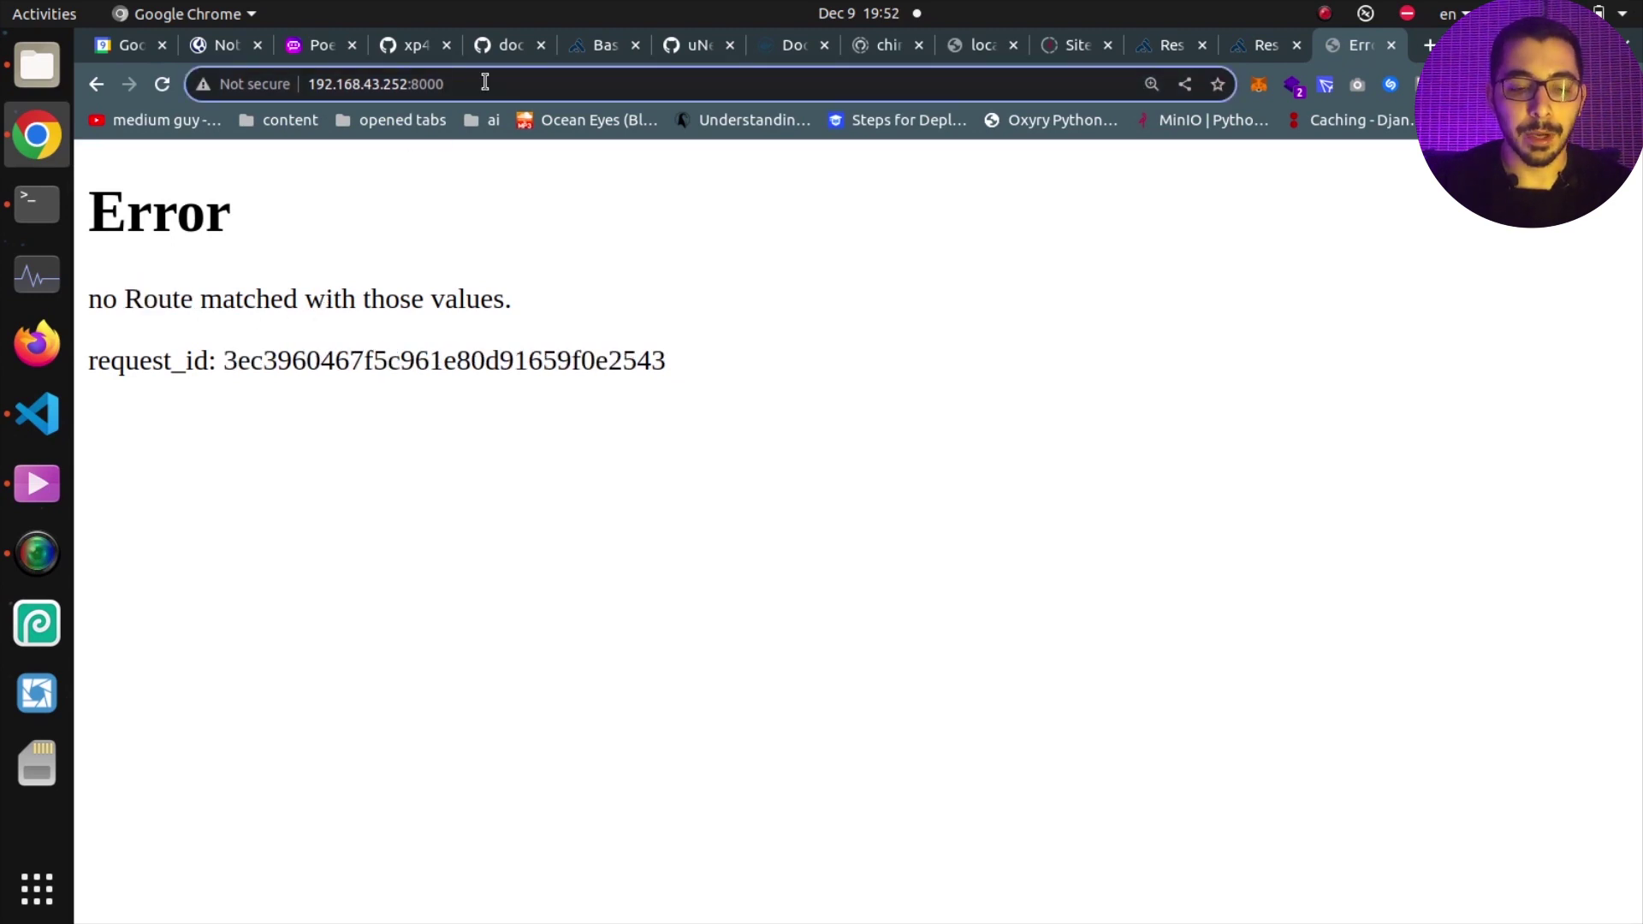
pyautogui.write('/echo')
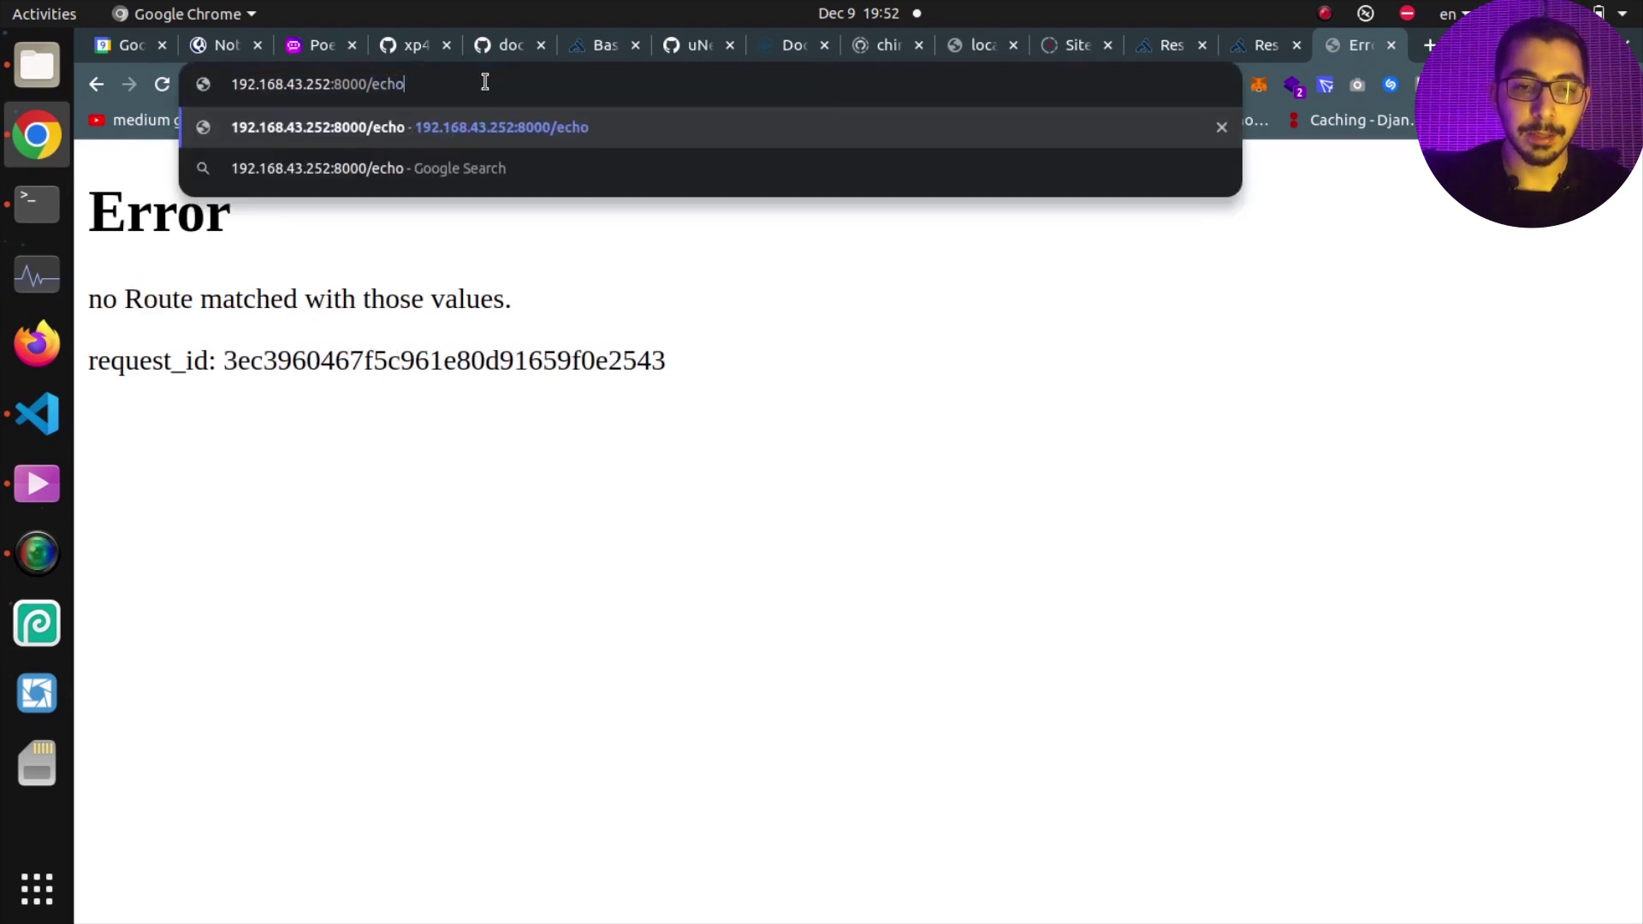
pyautogui.press('Return')
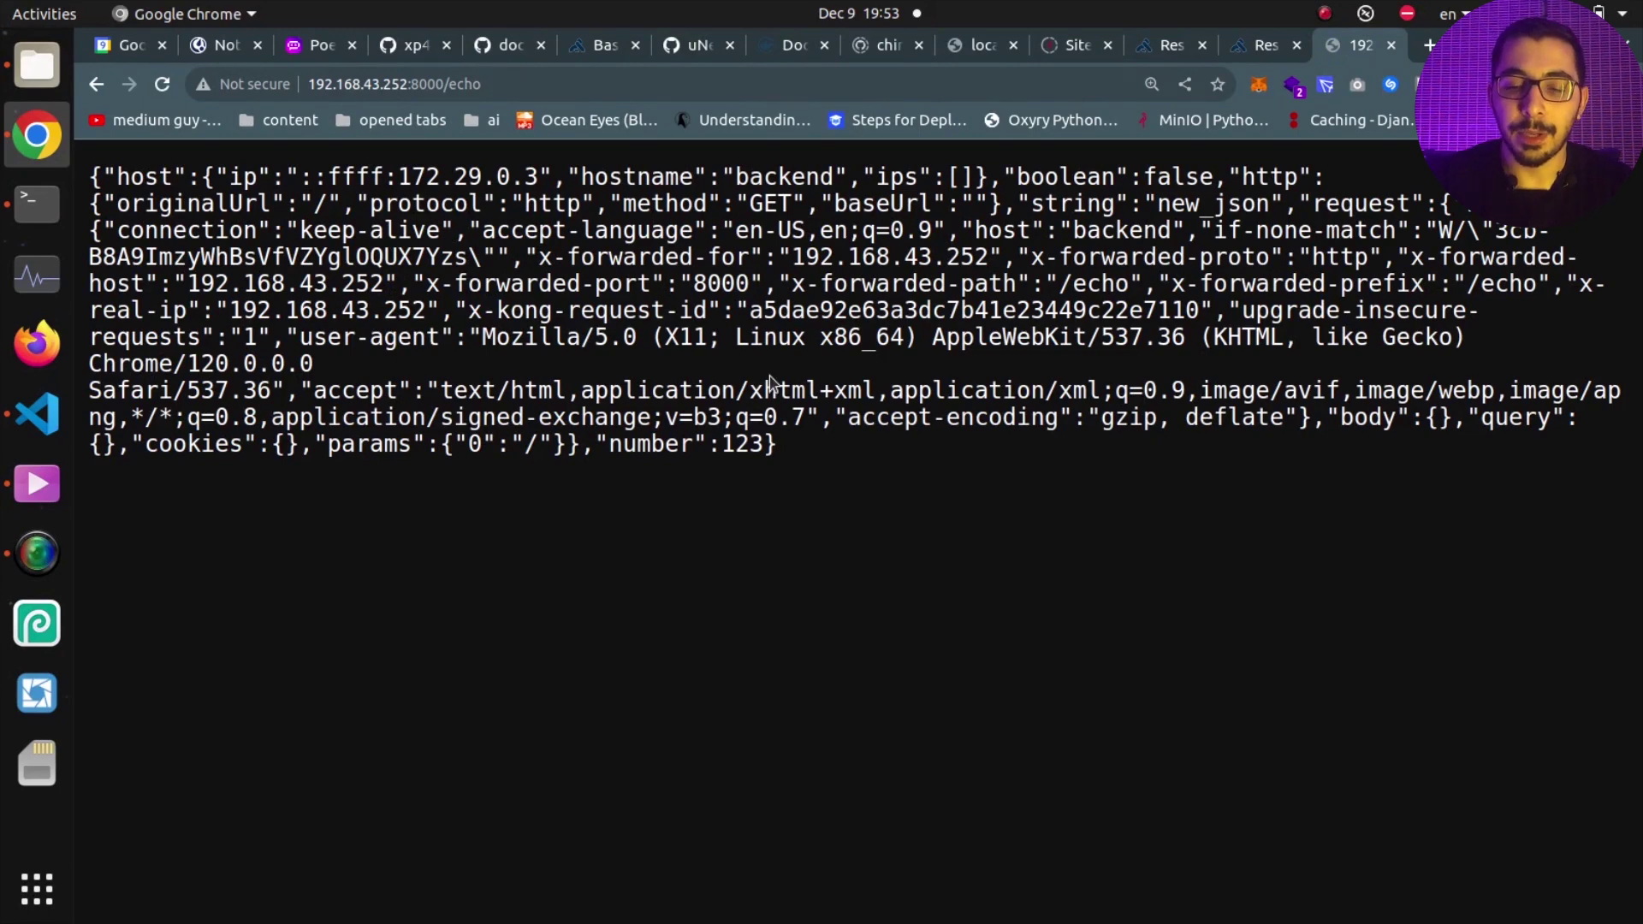
# Record a reload of the echo page in the developer tools and examine its response headers, including H1, H2, X-Another-Header and X-Existing-Header.
pyautogui.hotkey('ctrl', 'shift', 'i')
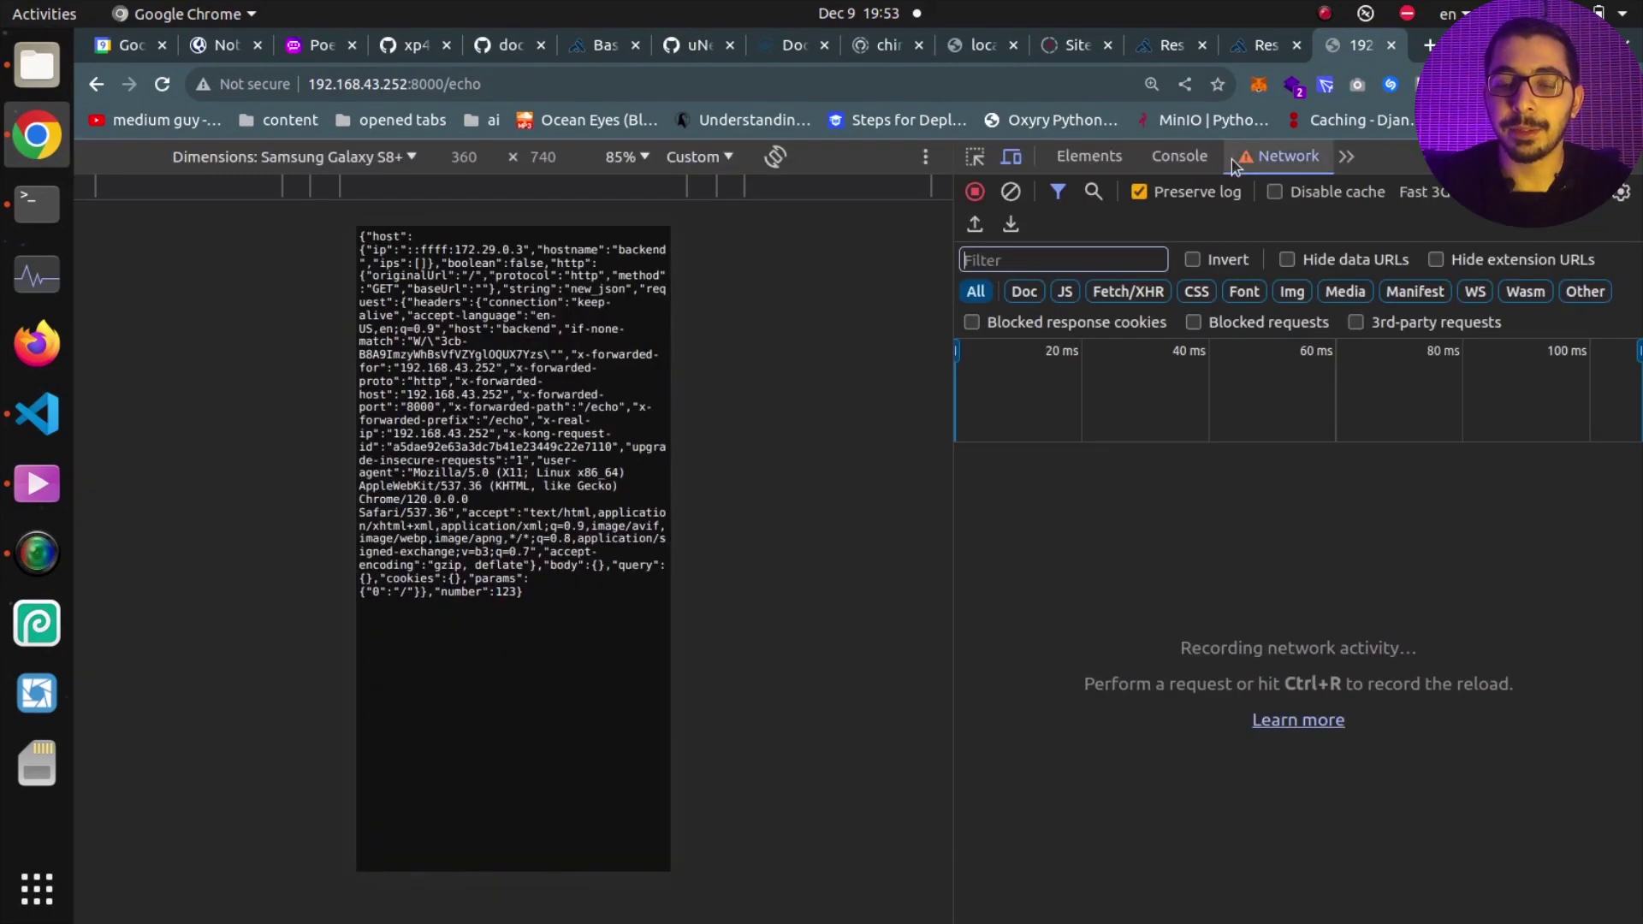
pyautogui.hotkey('ctrl', 'r')
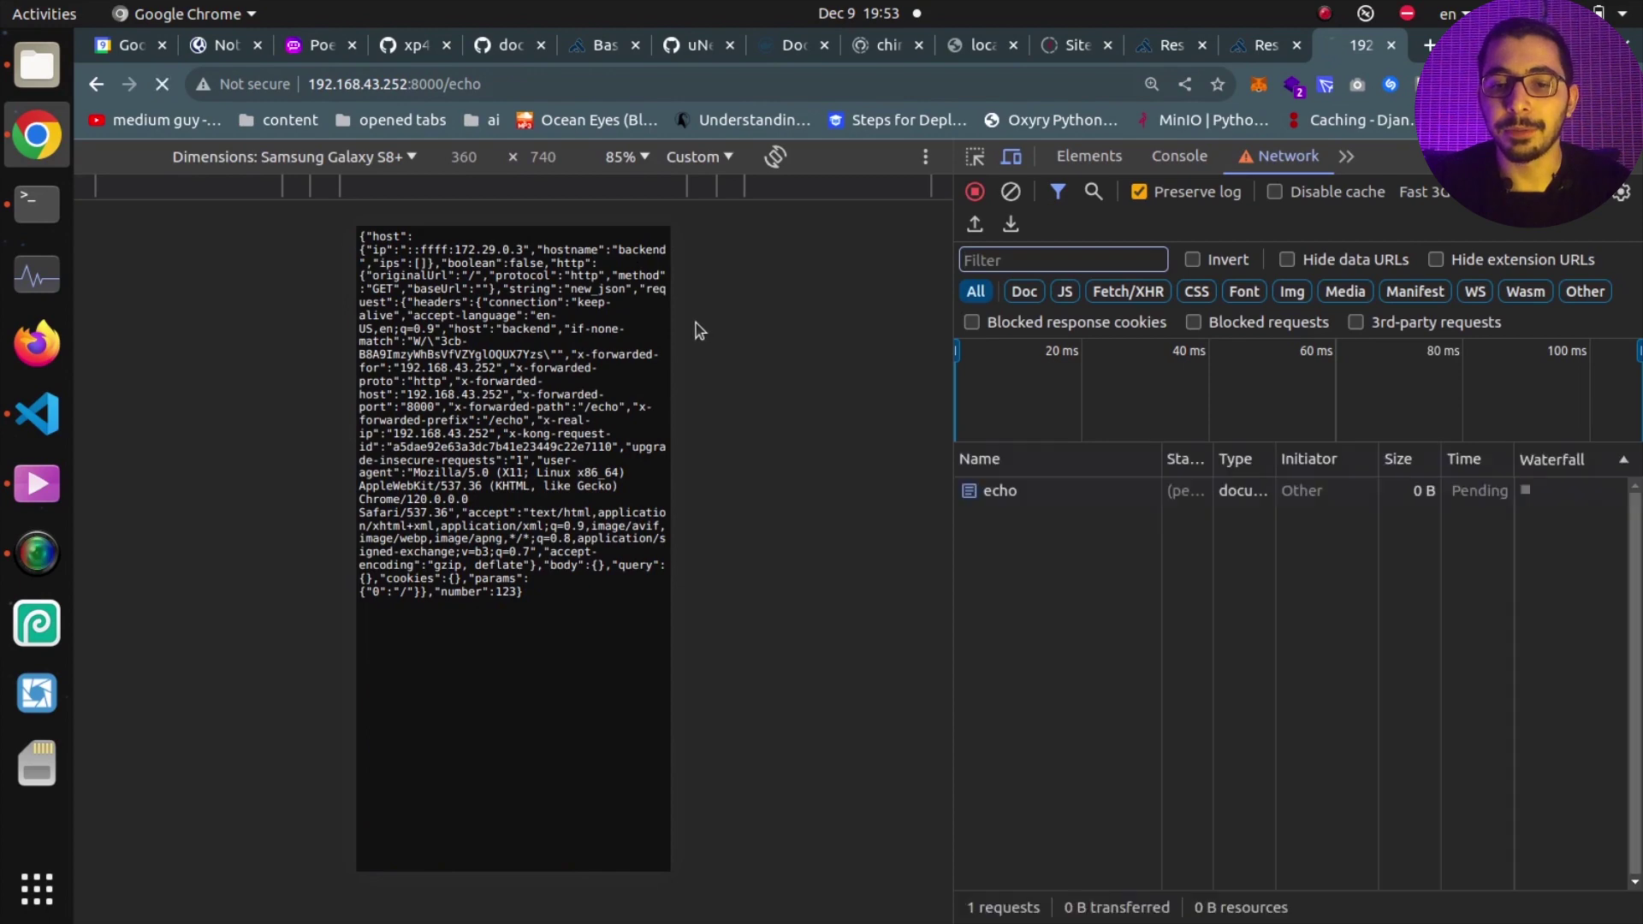
pyautogui.click(970, 503)
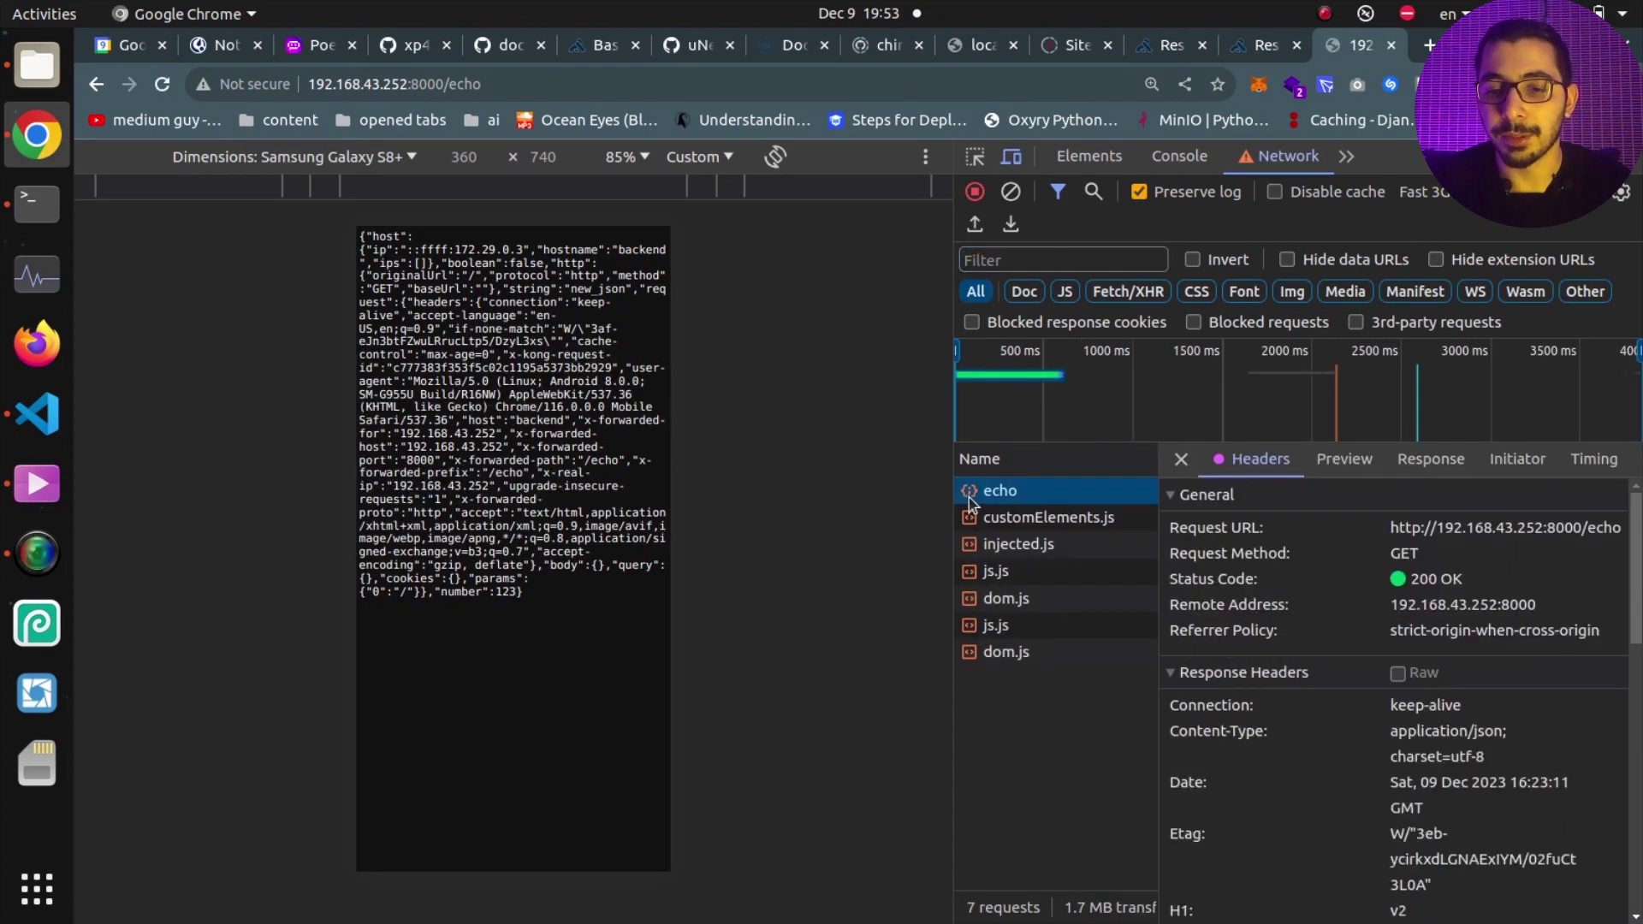
pyautogui.scroll(-3, 1276, 599)
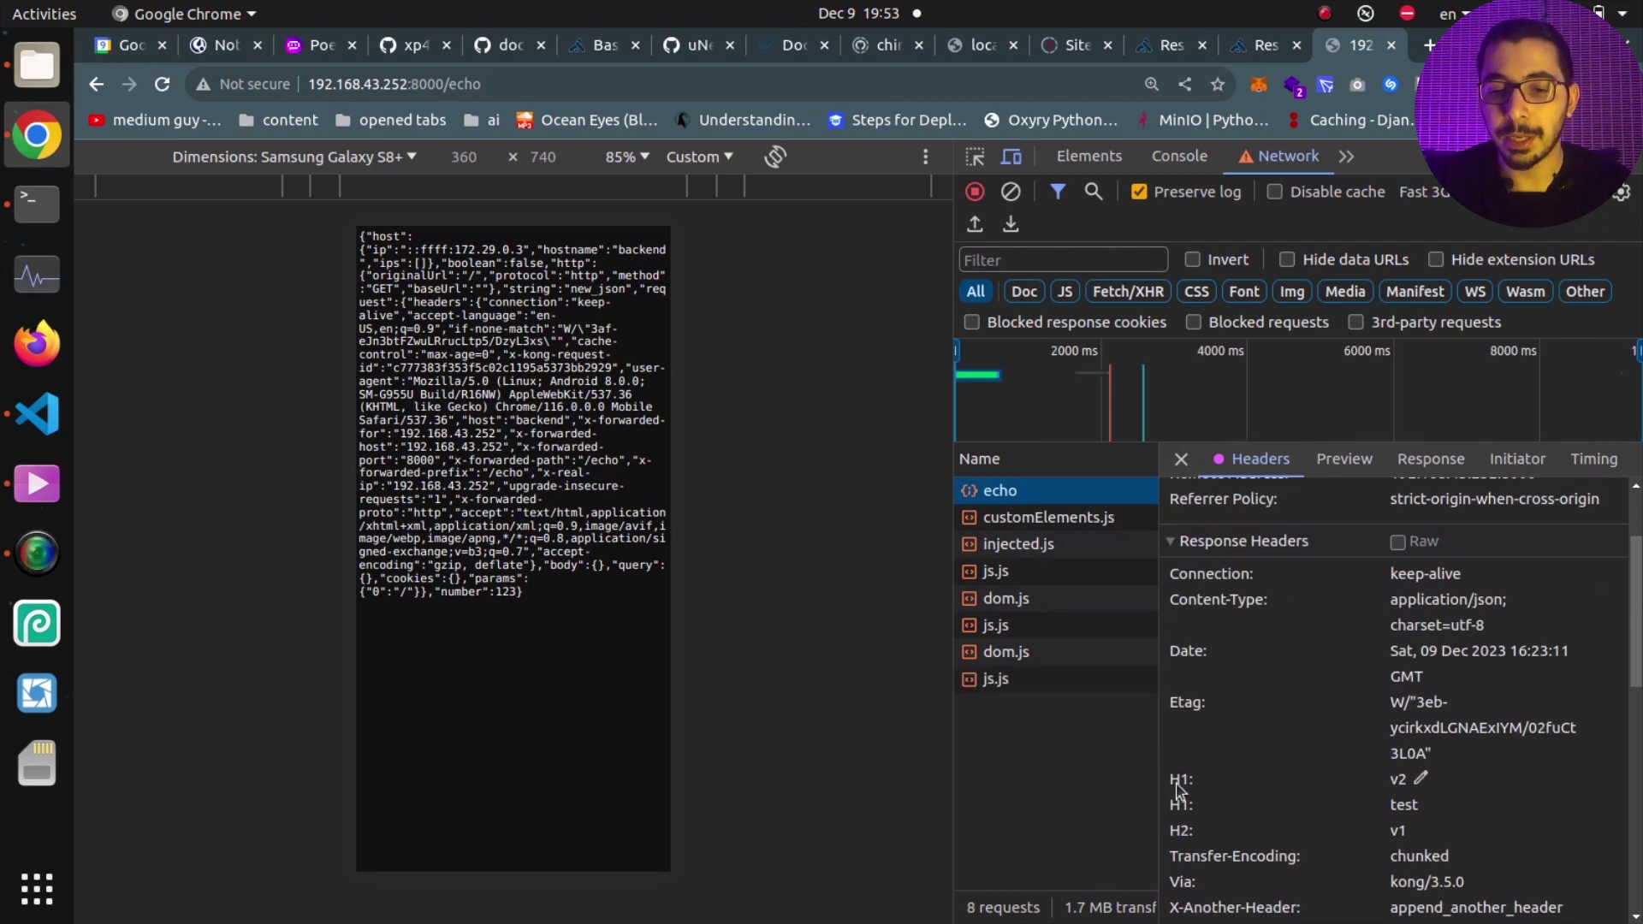
pyautogui.scroll(-3, 1182, 831)
pyautogui.moveTo(1193, 758); pyautogui.dragTo(1250, 789)
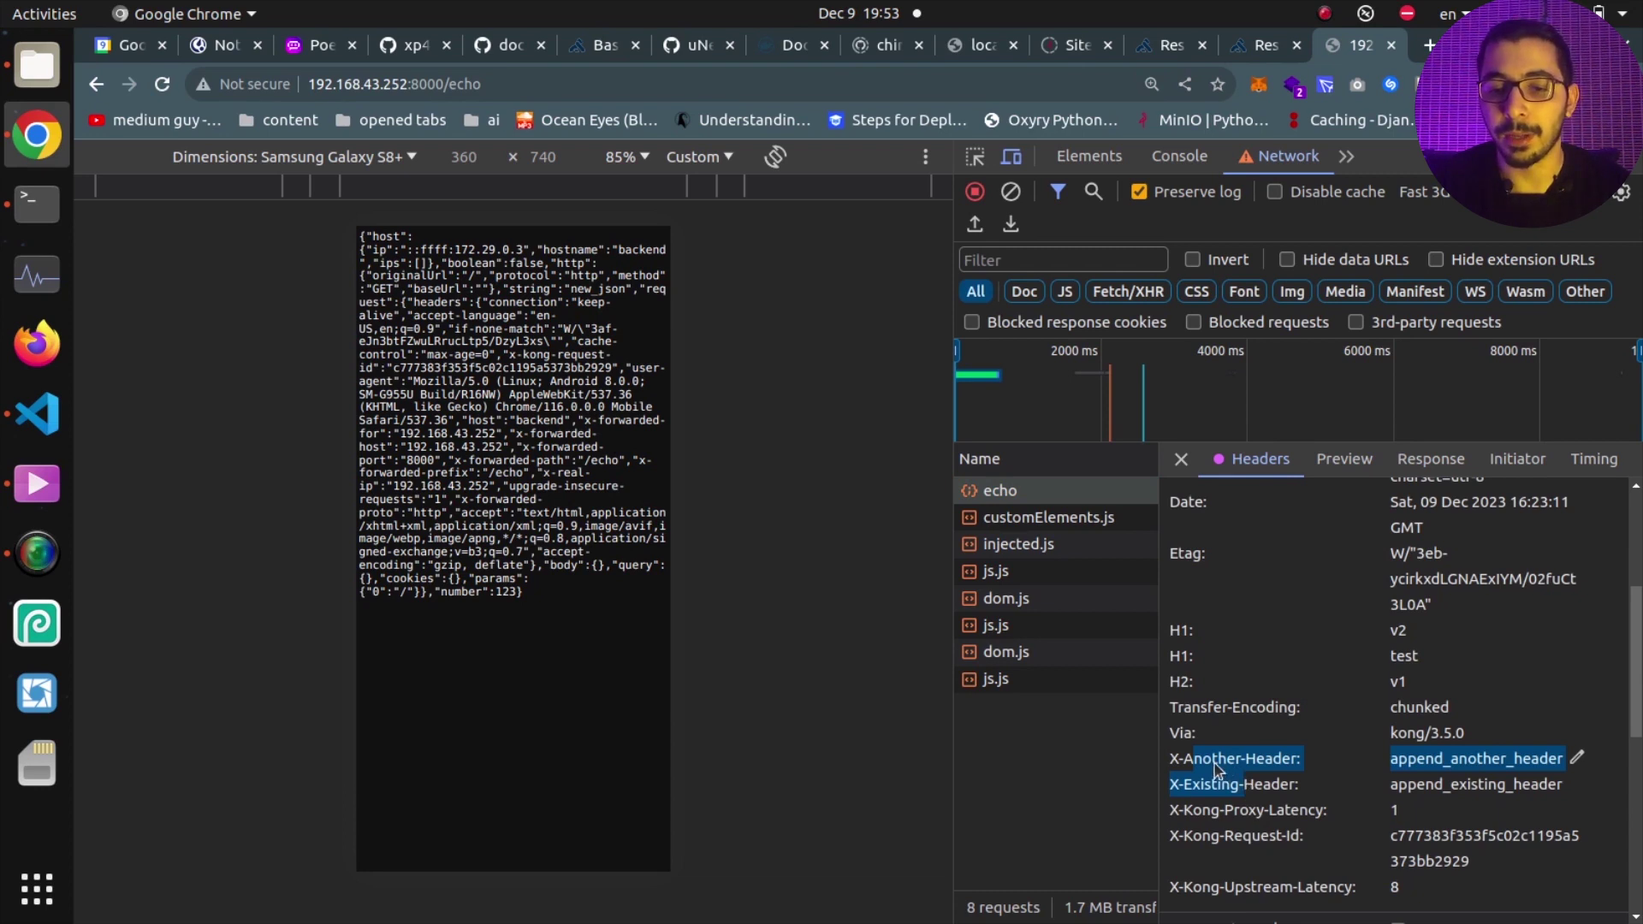
# Switch to Visual Studio Code to review the append headers in kong.yml, and return to Chrome to compare them with the echo response.
pyautogui.click(55, 427)
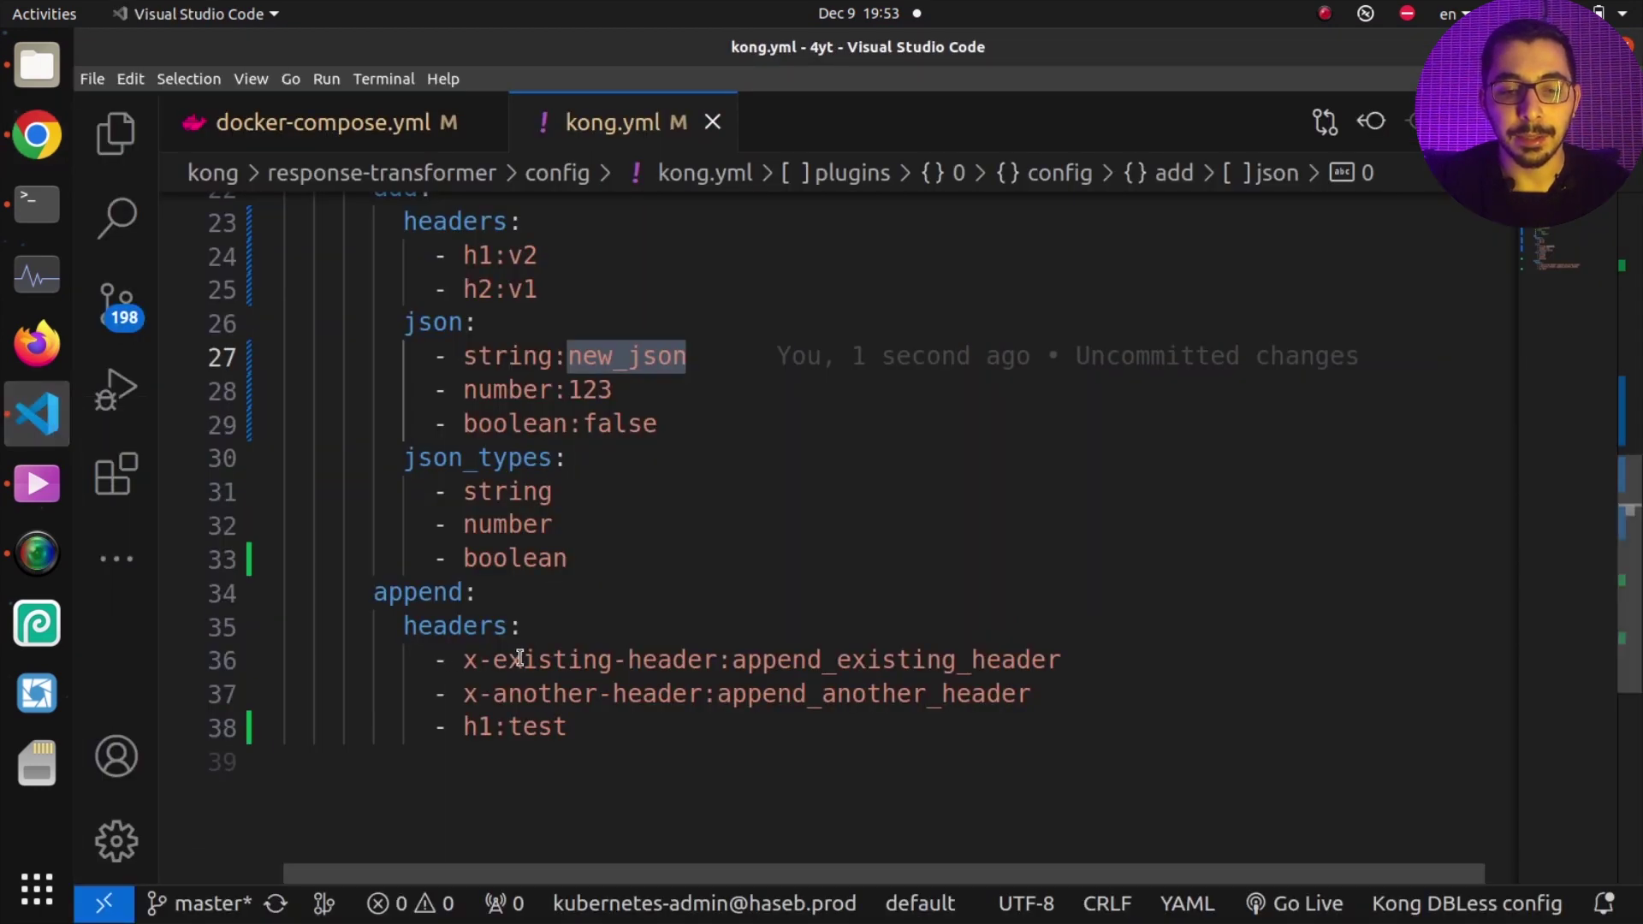
pyautogui.moveTo(523, 660); pyautogui.dragTo(539, 727)
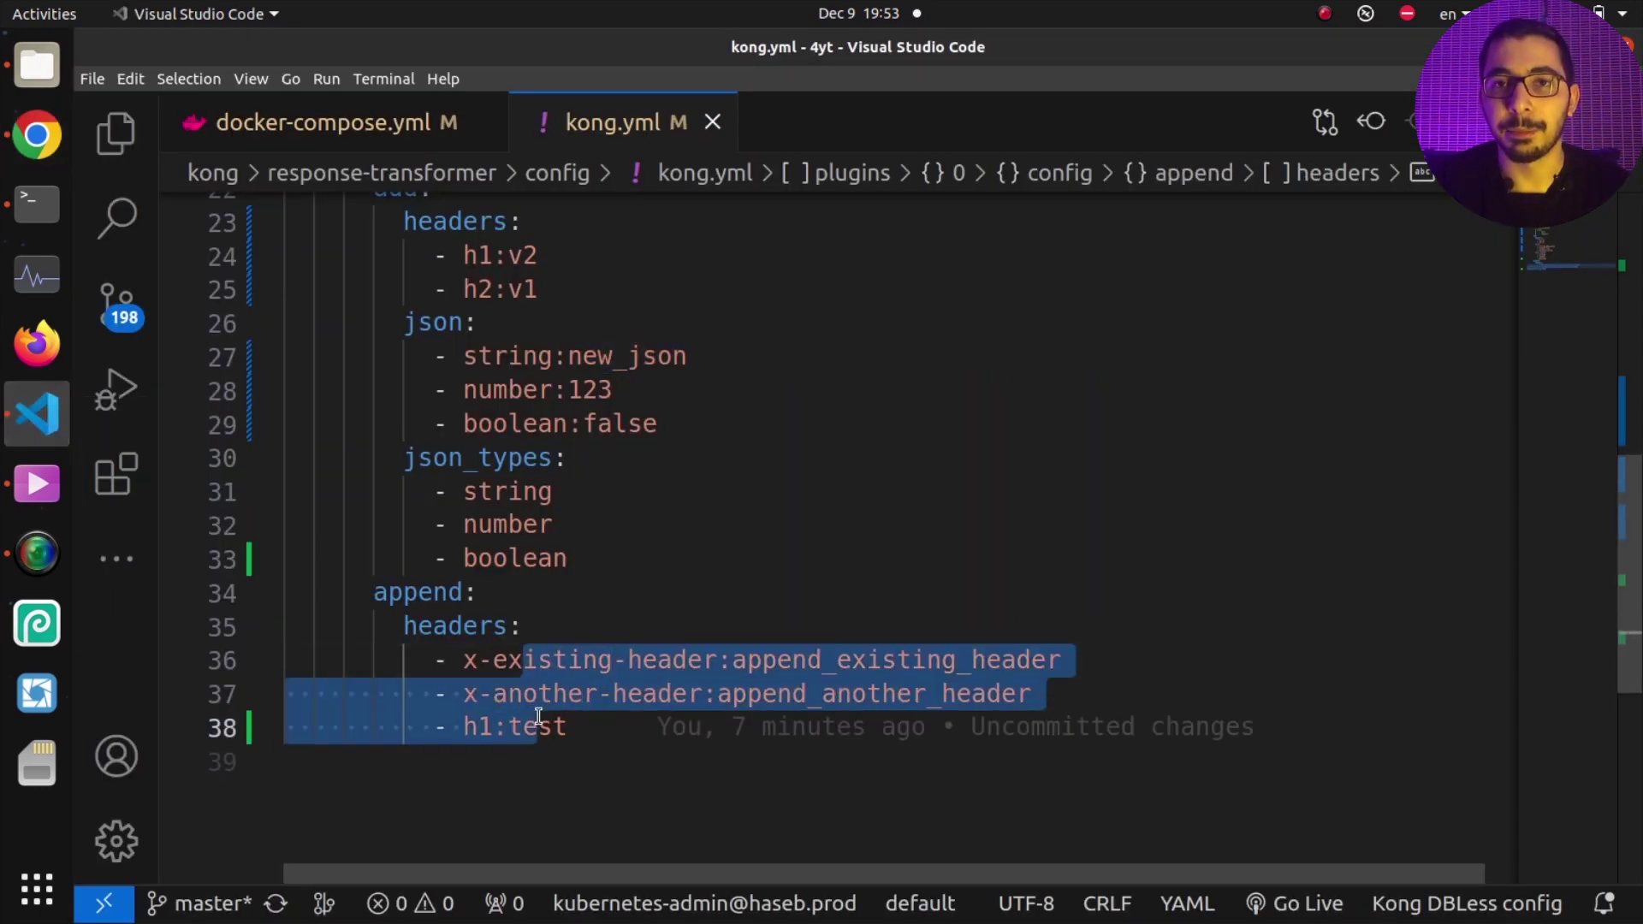
pyautogui.hotkey('alt', 'Tab')
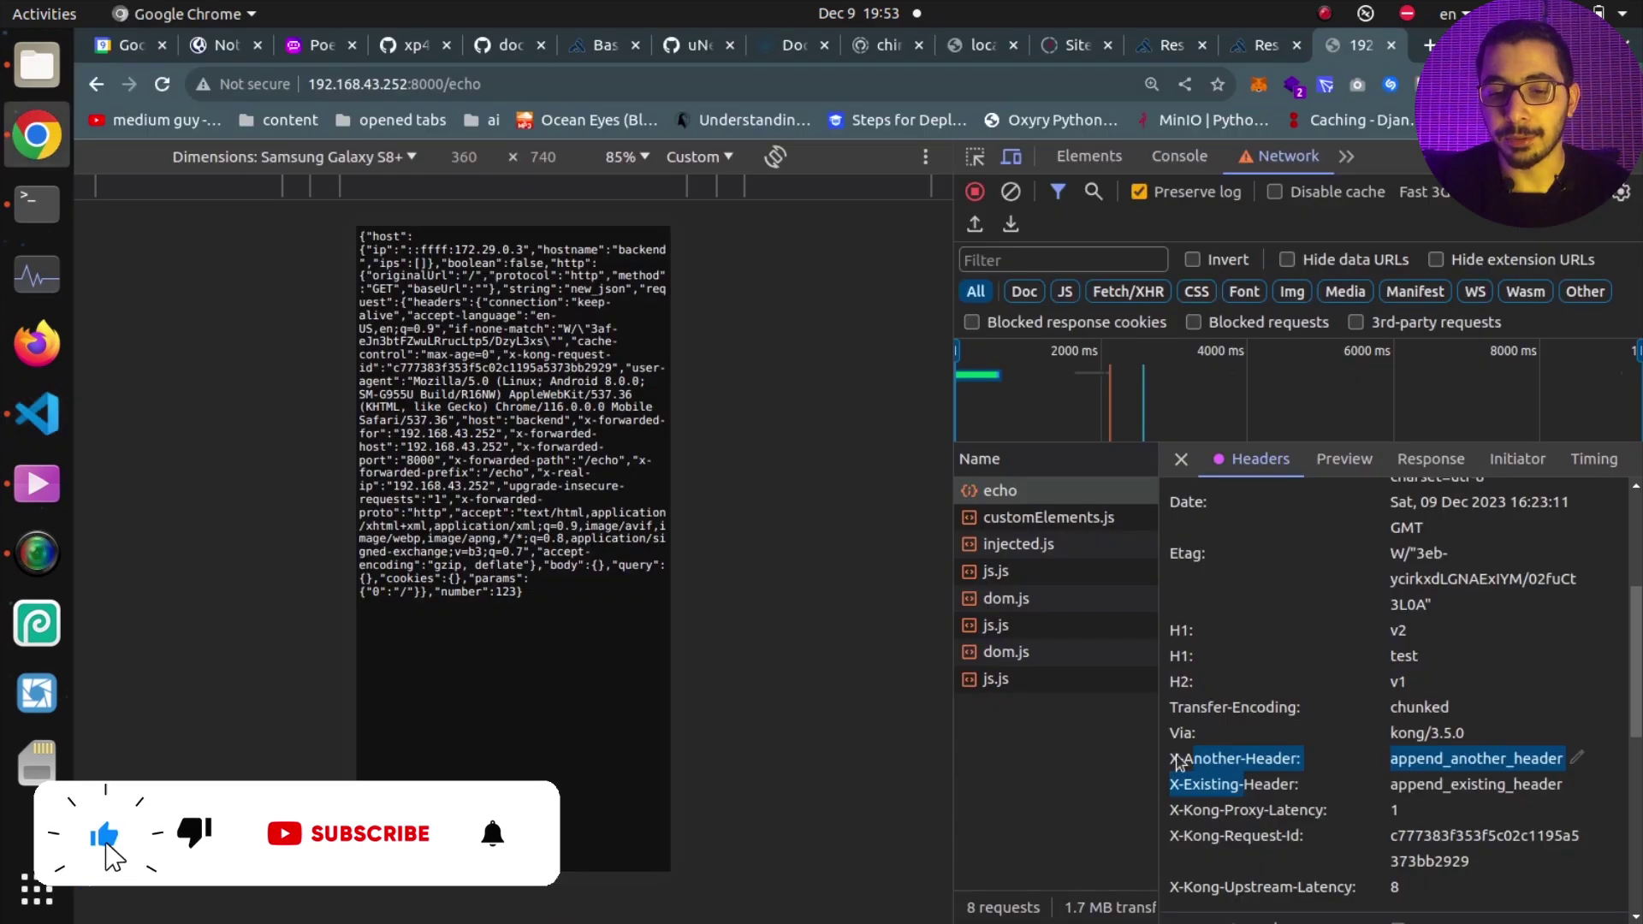
# Switch between the echo response headers in Chrome and the add headers in kong.yml in Visual Studio Code to compare H1 and H2.
pyautogui.hotkey('alt', 'Tab')
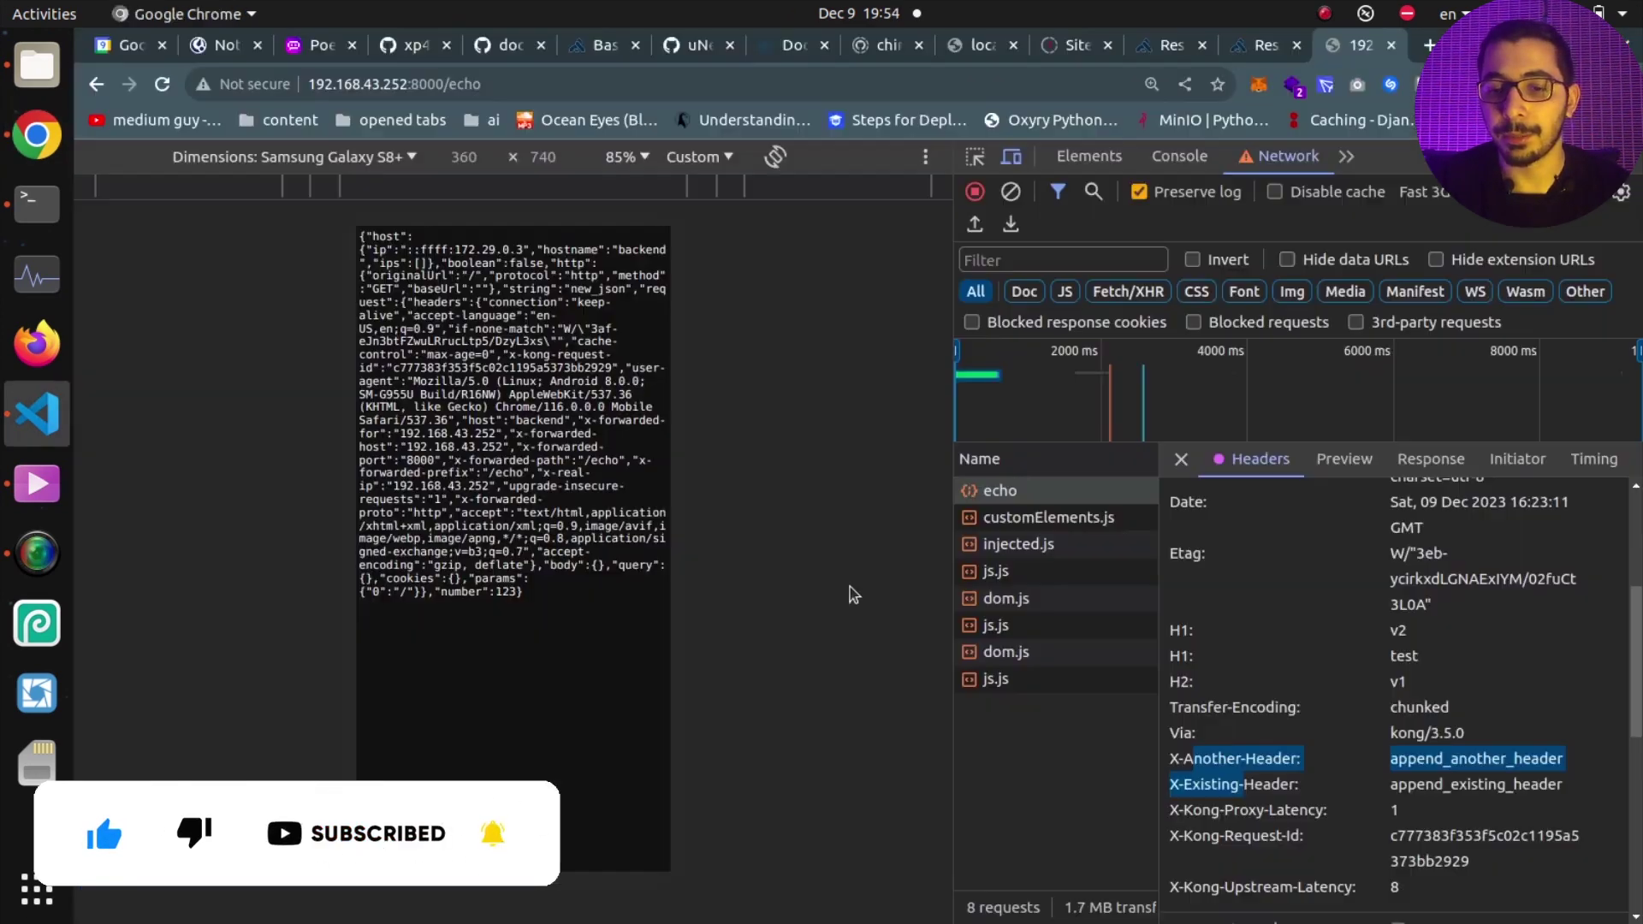
pyautogui.hotkey('alt', 'Tab')
pyautogui.moveTo(1196, 622); pyautogui.dragTo(1193, 684)
pyautogui.hotkey('alt', 'Tab')
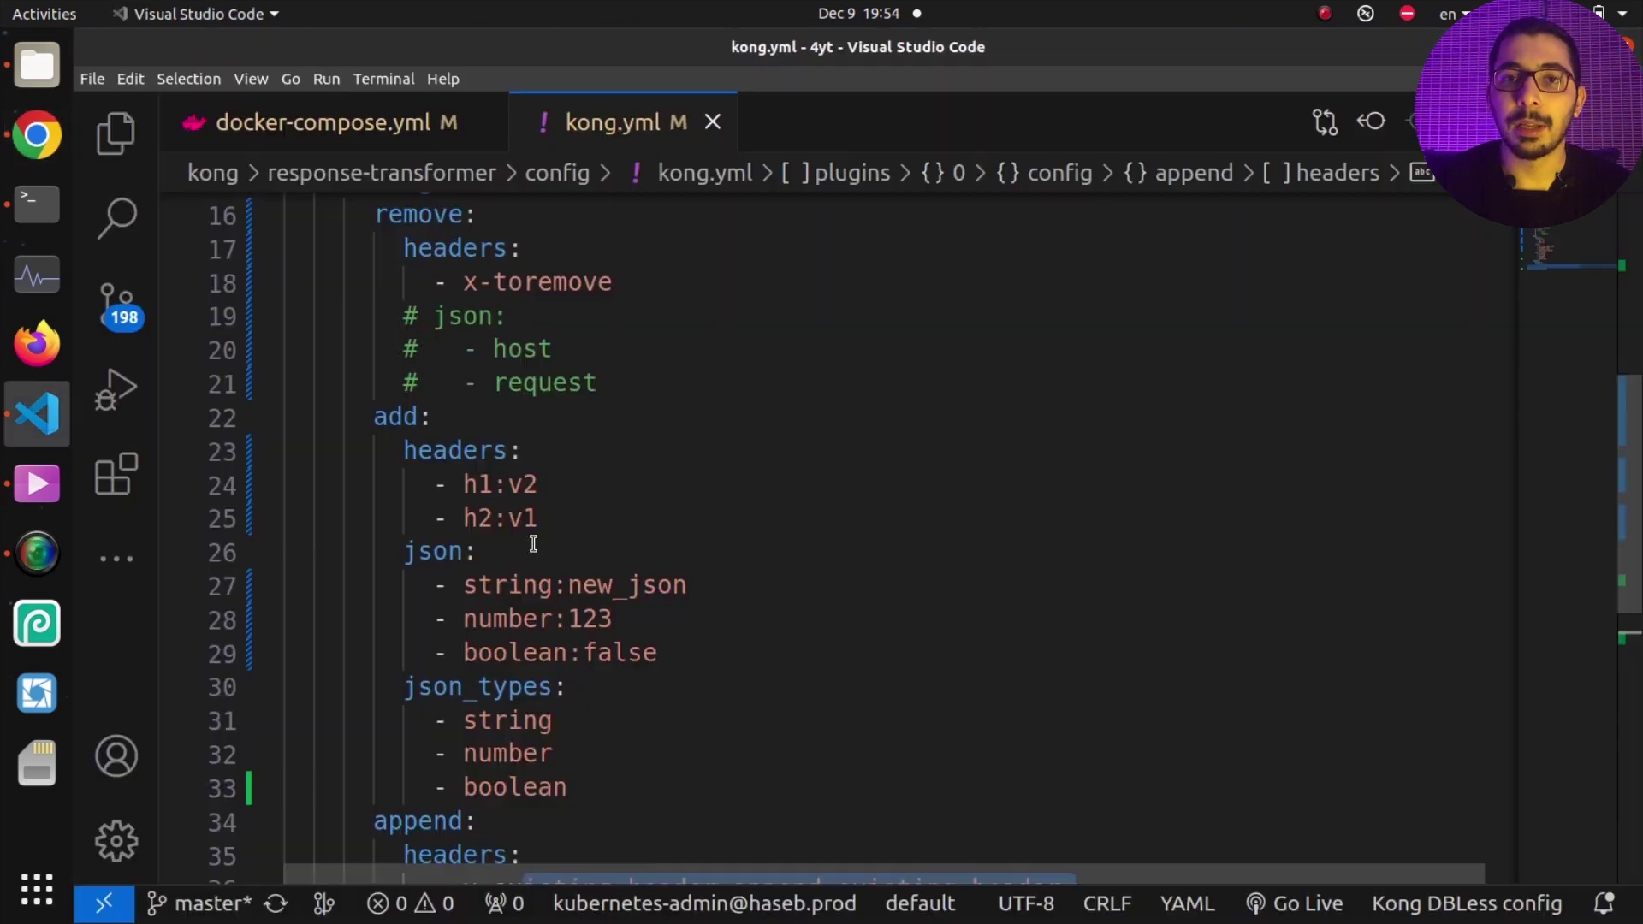
pyautogui.hotkey('alt', 'Tab')
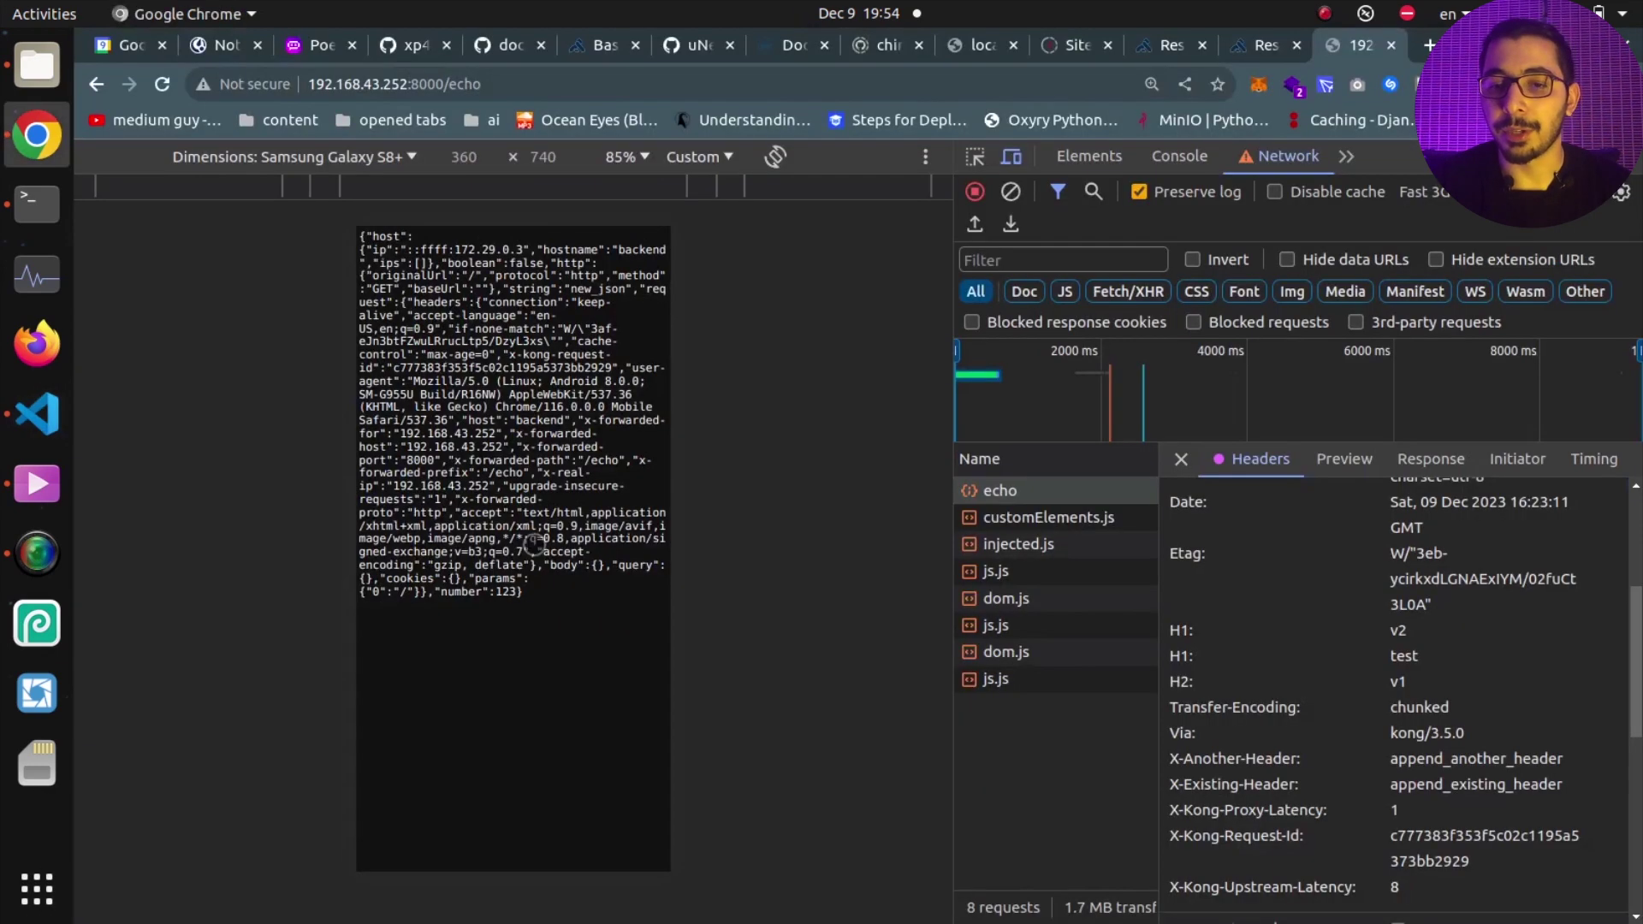
# Preview the echo response's JSON and compare its boolean, number and string fields with the add json entries in kong.yml.
pyautogui.click(1363, 473)
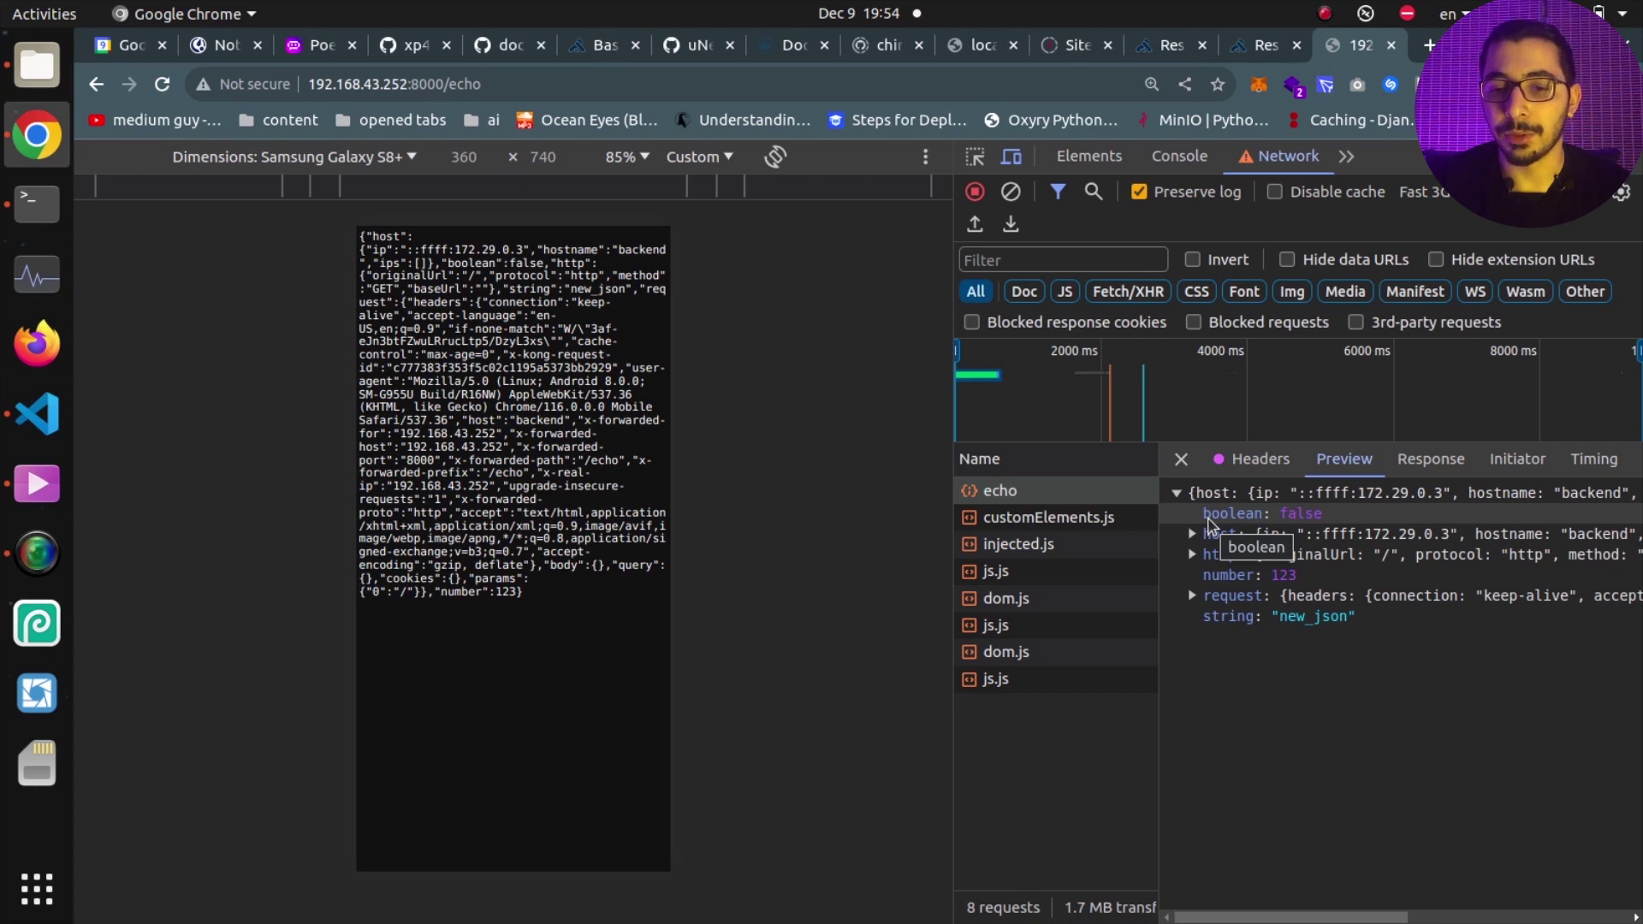
pyautogui.moveTo(1204, 514); pyautogui.dragTo(1341, 512)
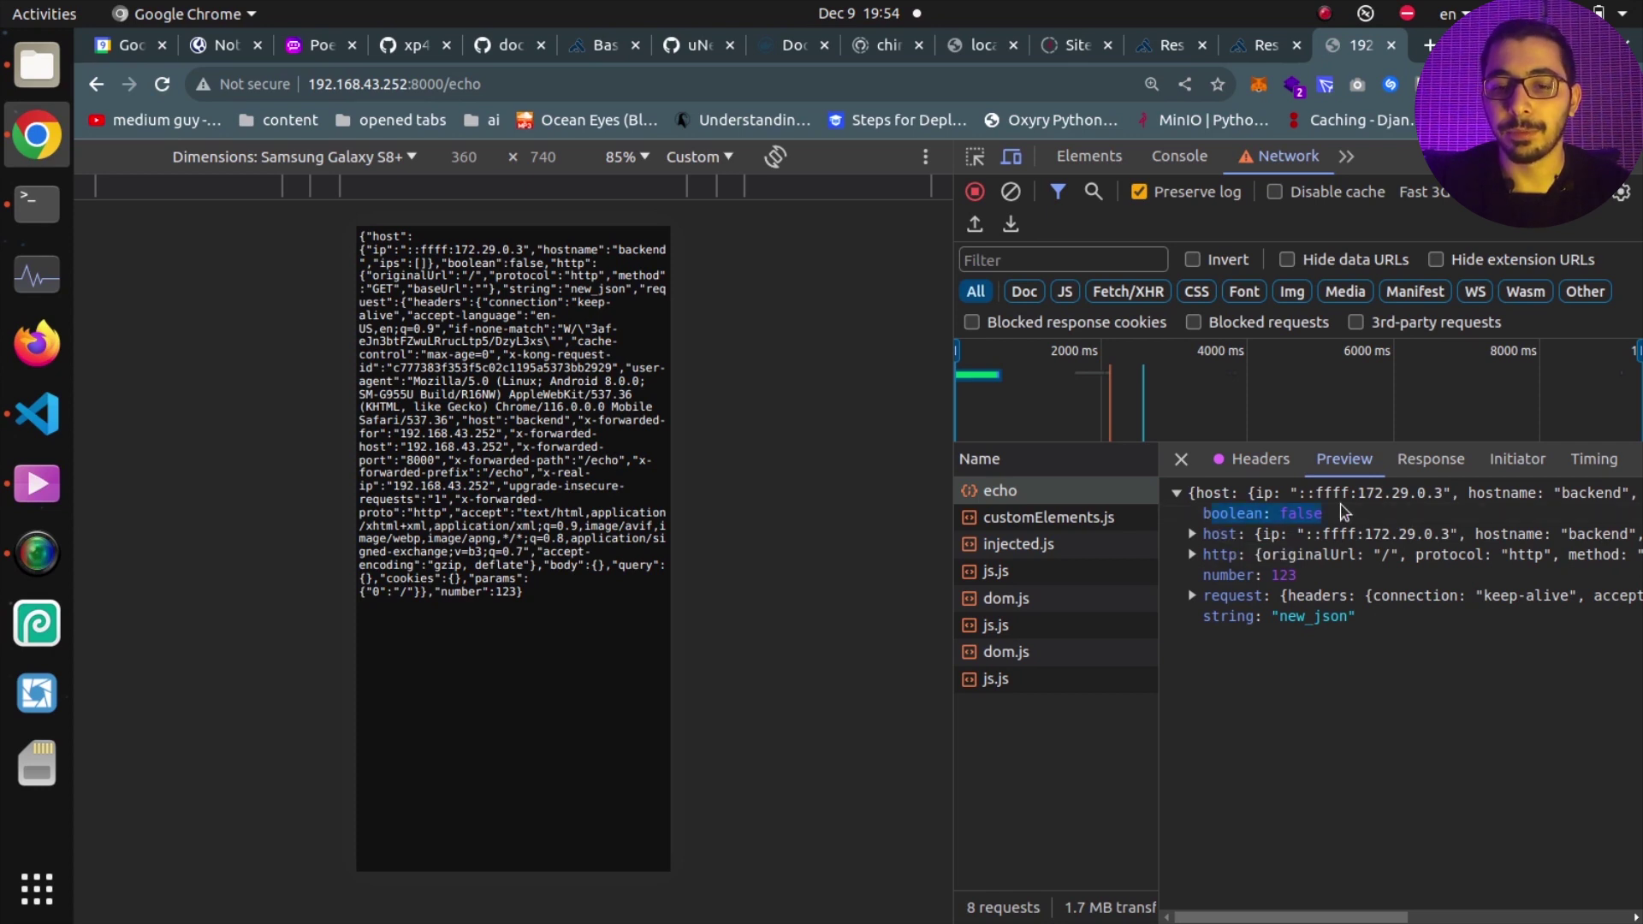
pyautogui.moveTo(1227, 576); pyautogui.dragTo(1325, 617)
pyautogui.hotkey('alt', 'Tab')
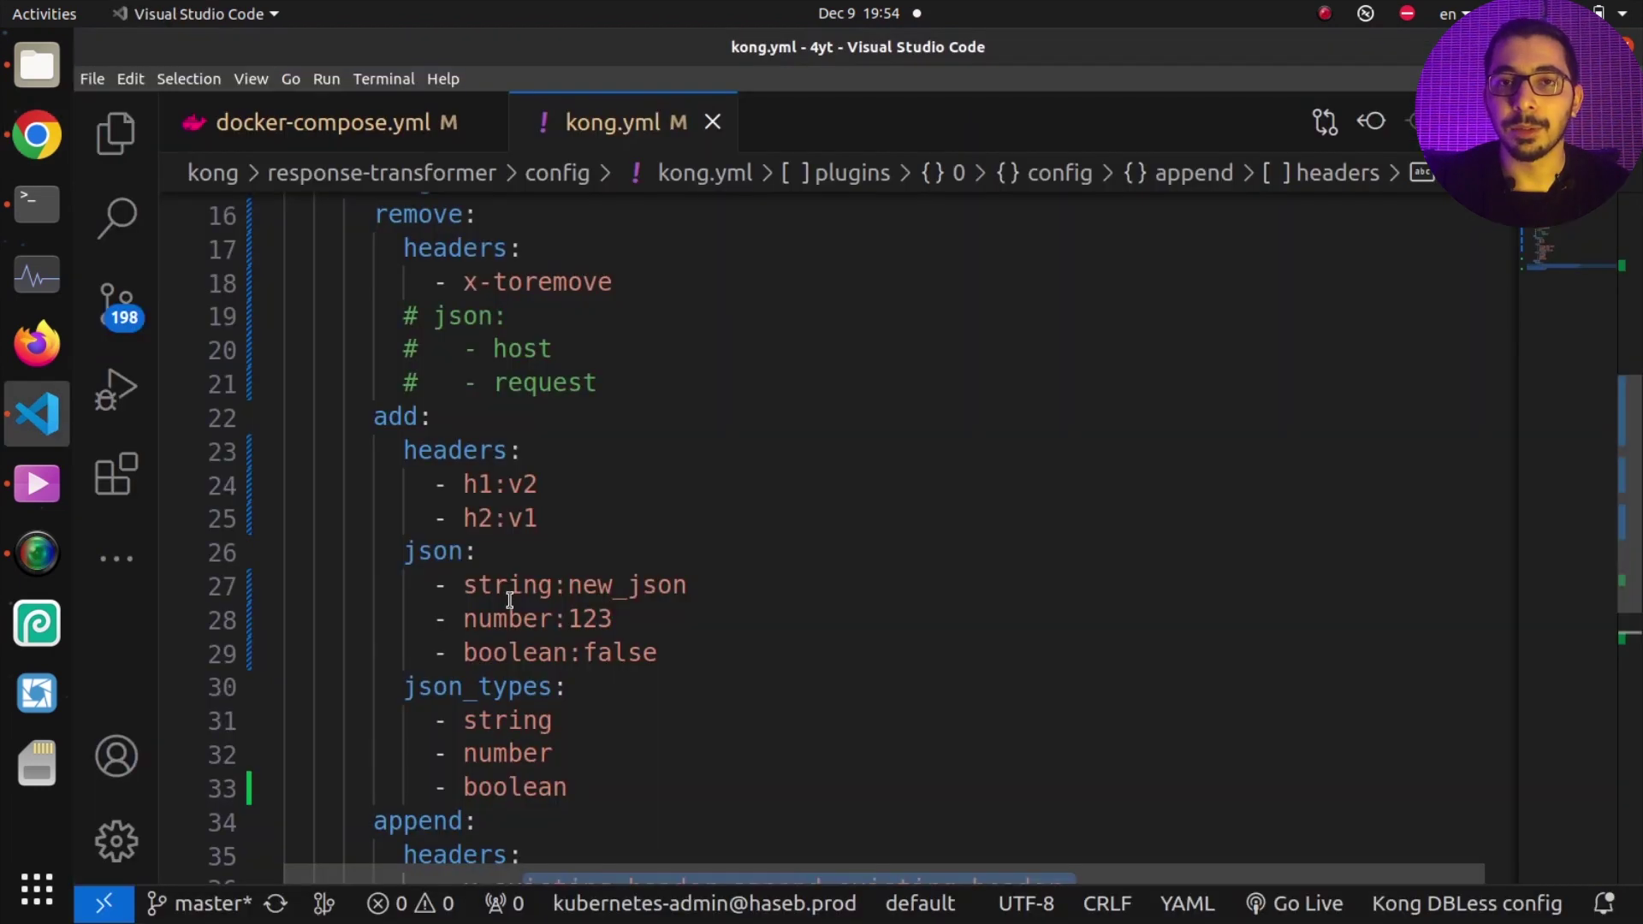
pyautogui.moveTo(510, 582); pyautogui.dragTo(643, 653)
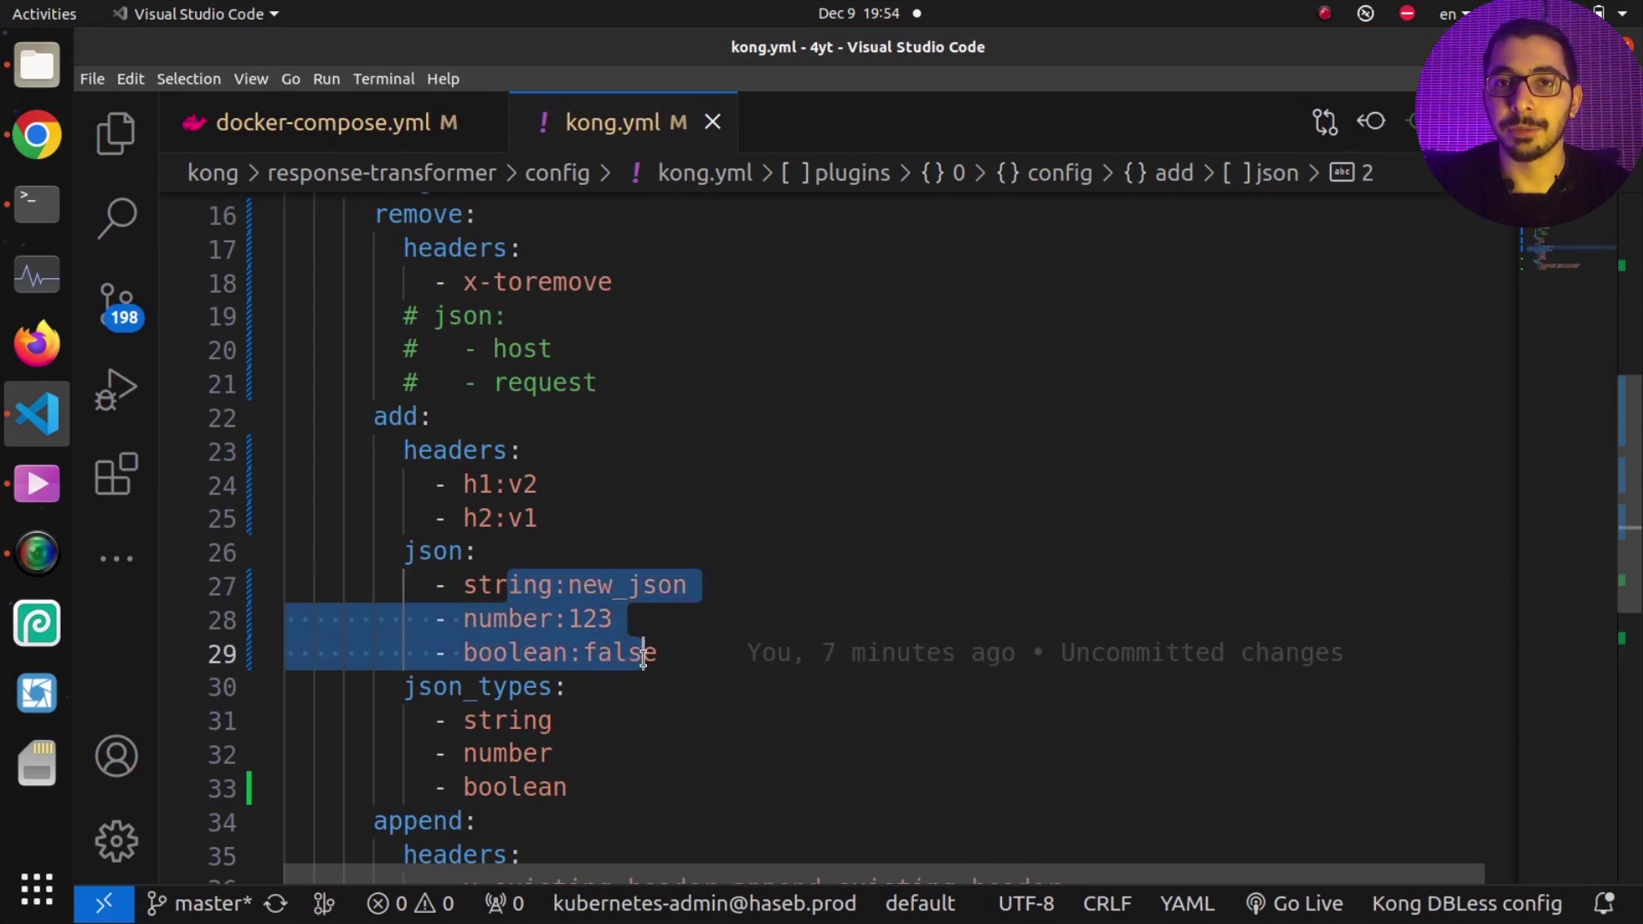
pyautogui.hotkey('alt', 'Tab')
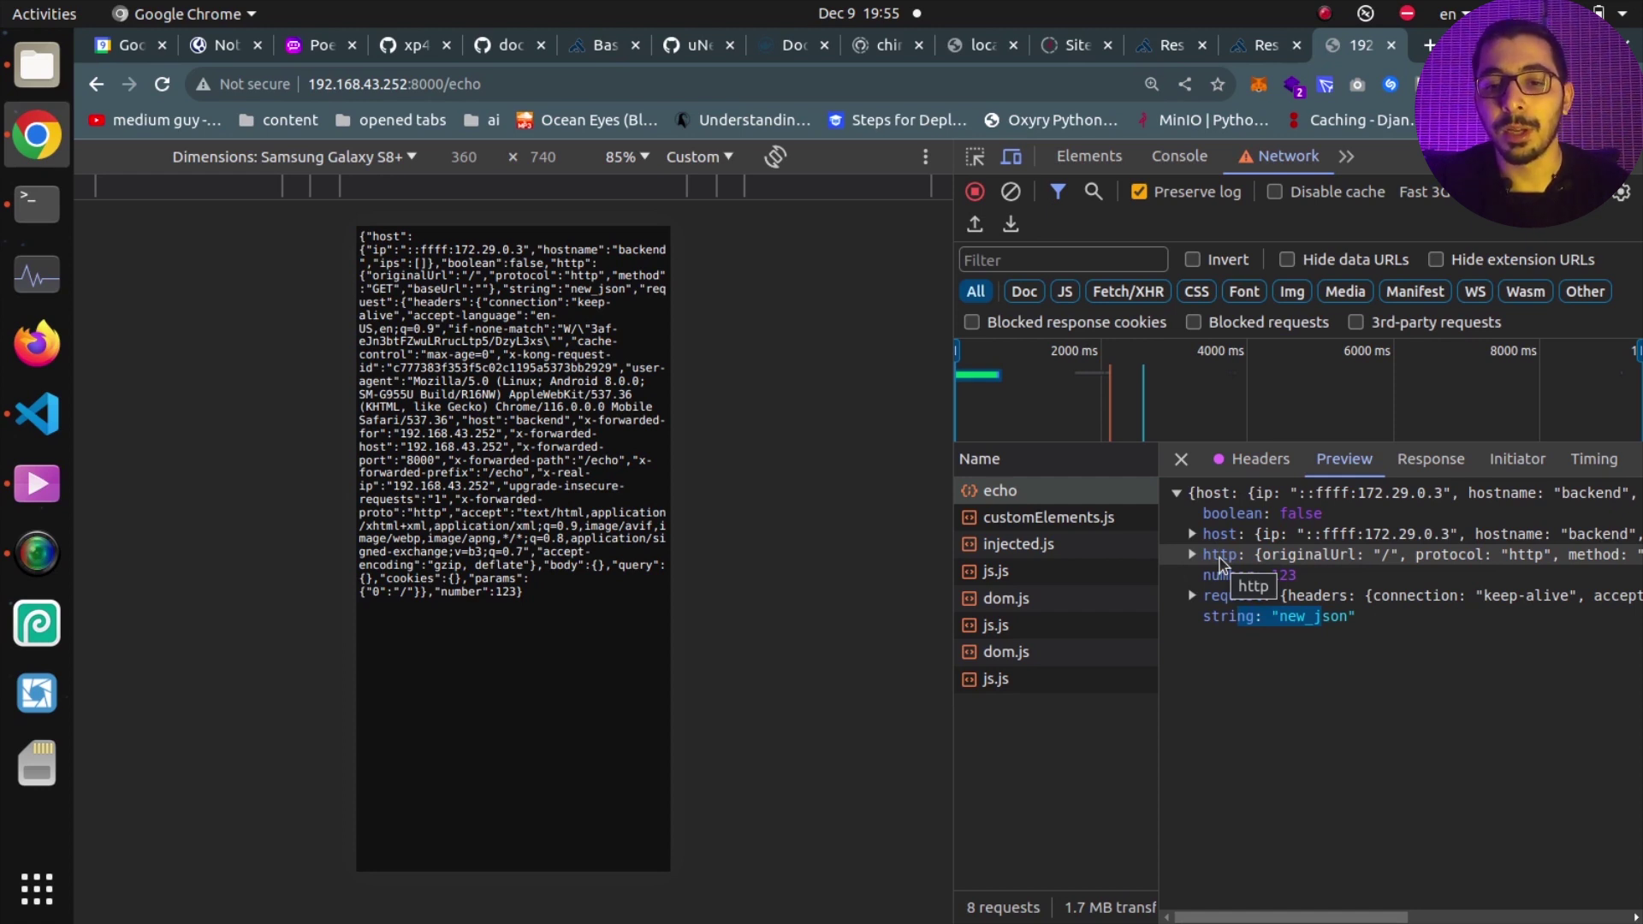
# In kong.yml in Visual Studio Code, uncomment the json block under remove, replace its request entry with http, and save the file.
pyautogui.hotkey('alt', 'Tab')
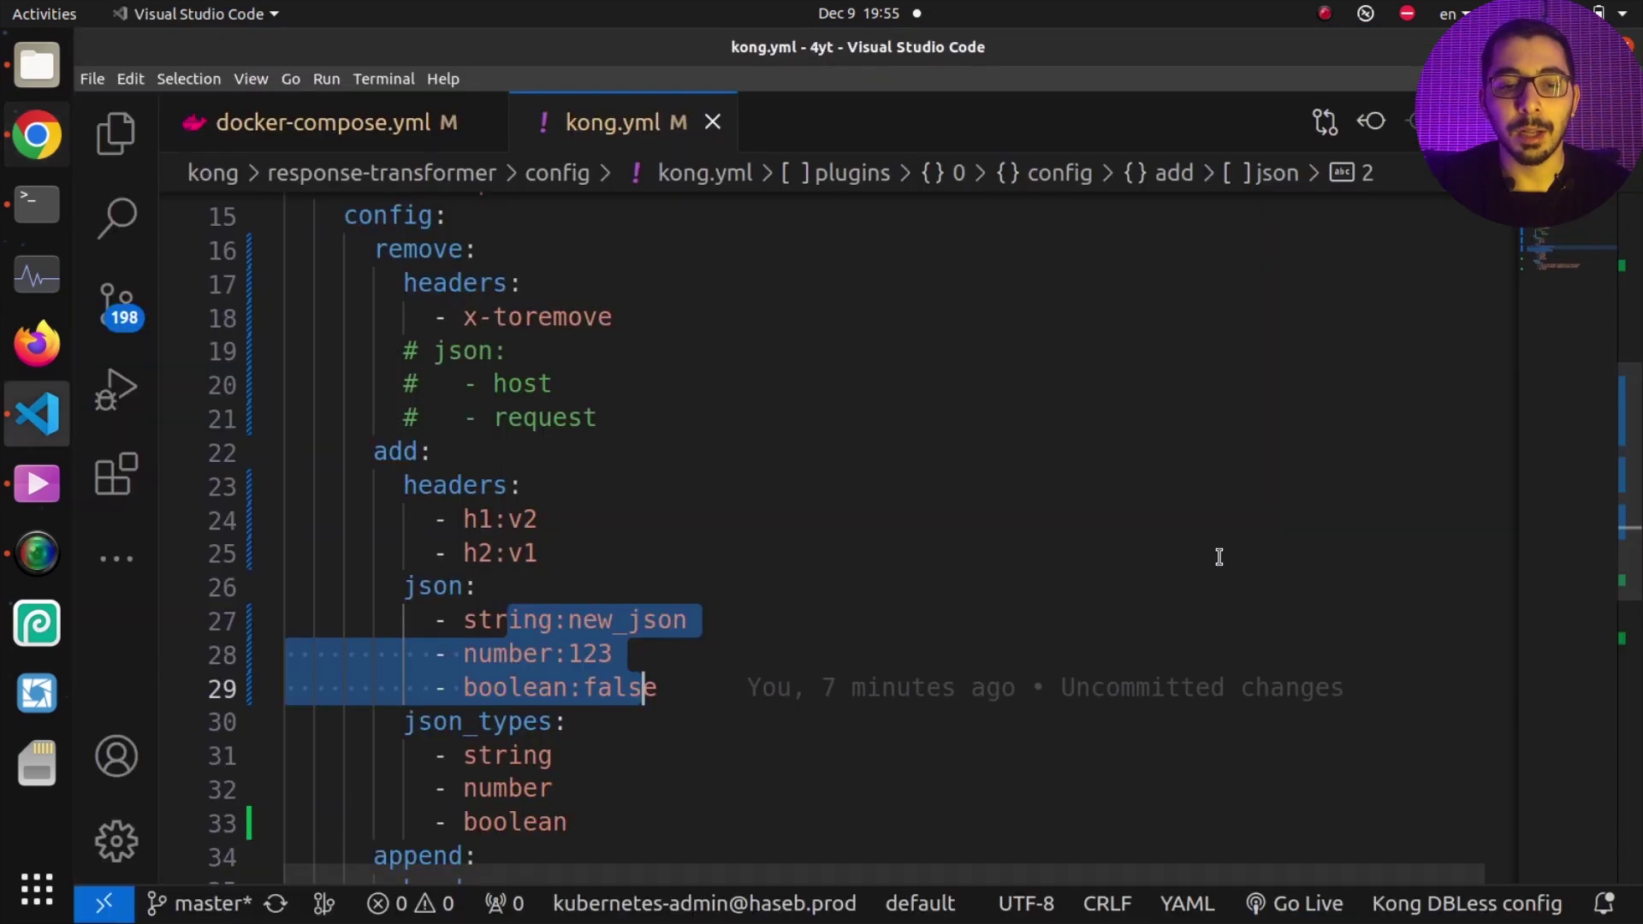
pyautogui.moveTo(523, 421); pyautogui.dragTo(483, 351)
pyautogui.hotkey('ctrl', '/')
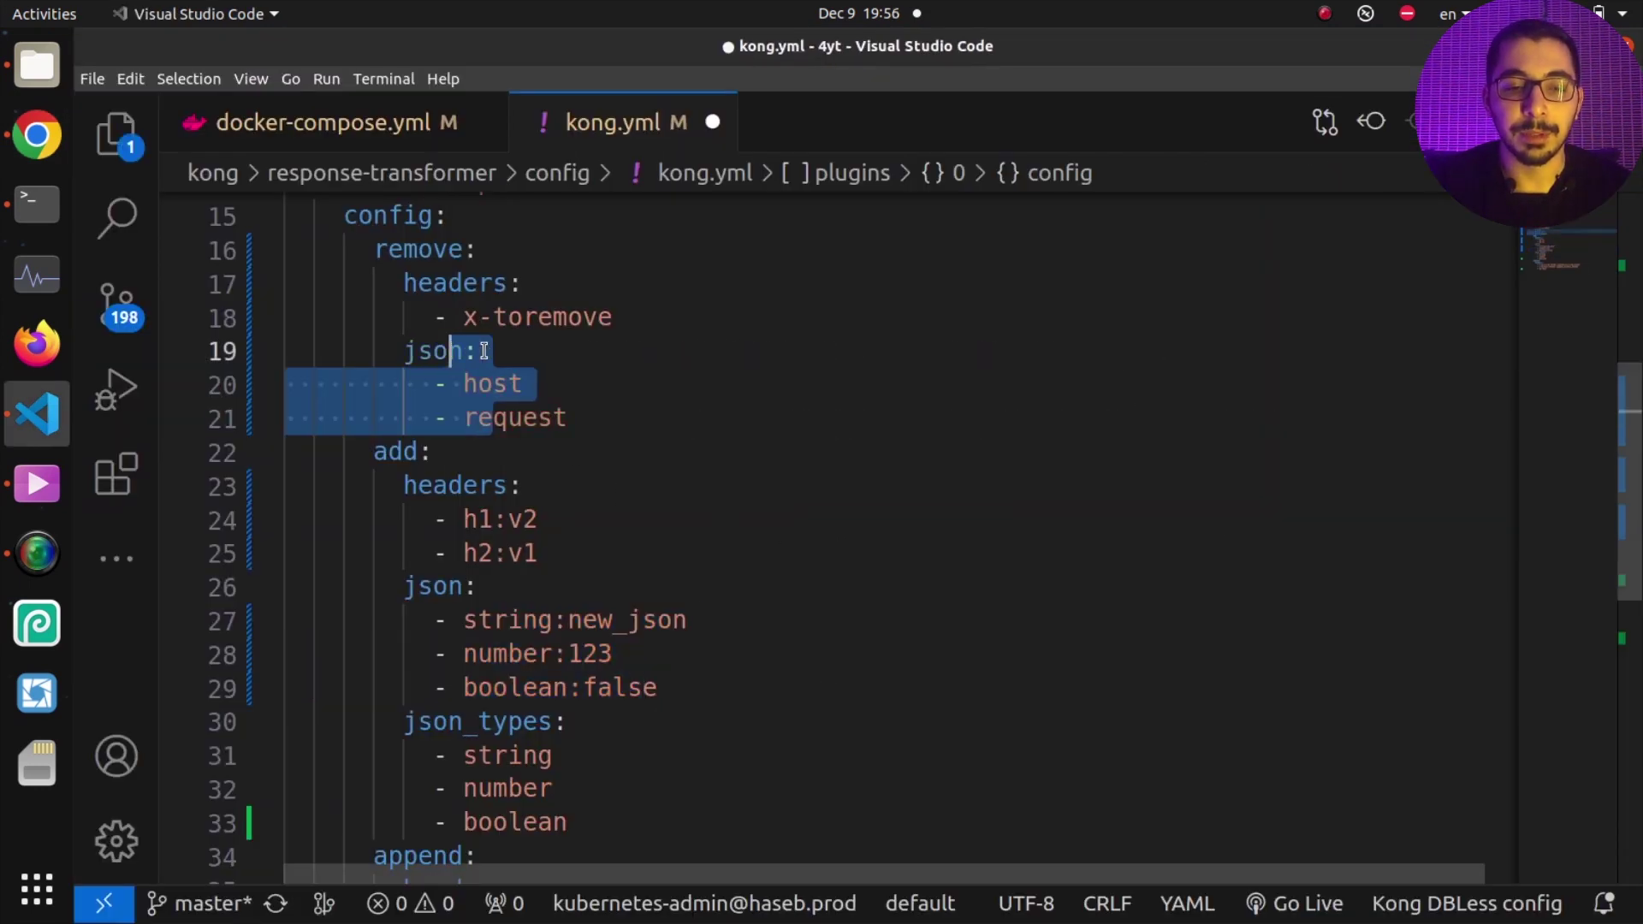
pyautogui.hotkey('alt', 'Tab')
pyautogui.hotkey('alt', 'Tab')
pyautogui.click(508, 416)
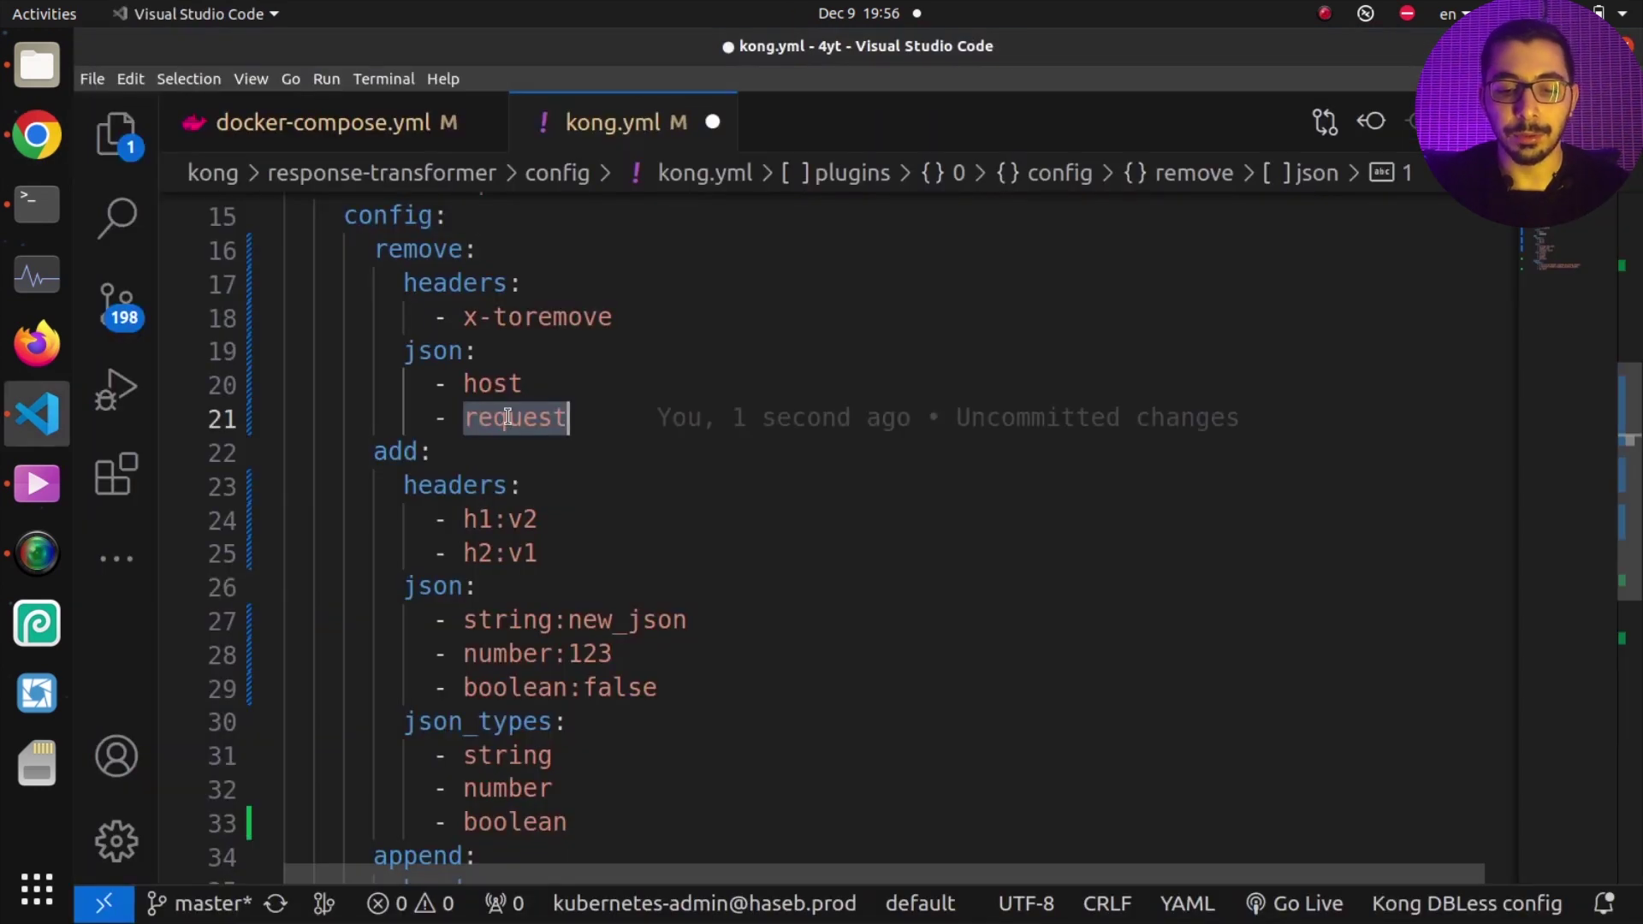
pyautogui.write('http')
# Review the host and http entries under remove json in kong.yml against the current echo response preview in Chrome.
pyautogui.click(430, 337)
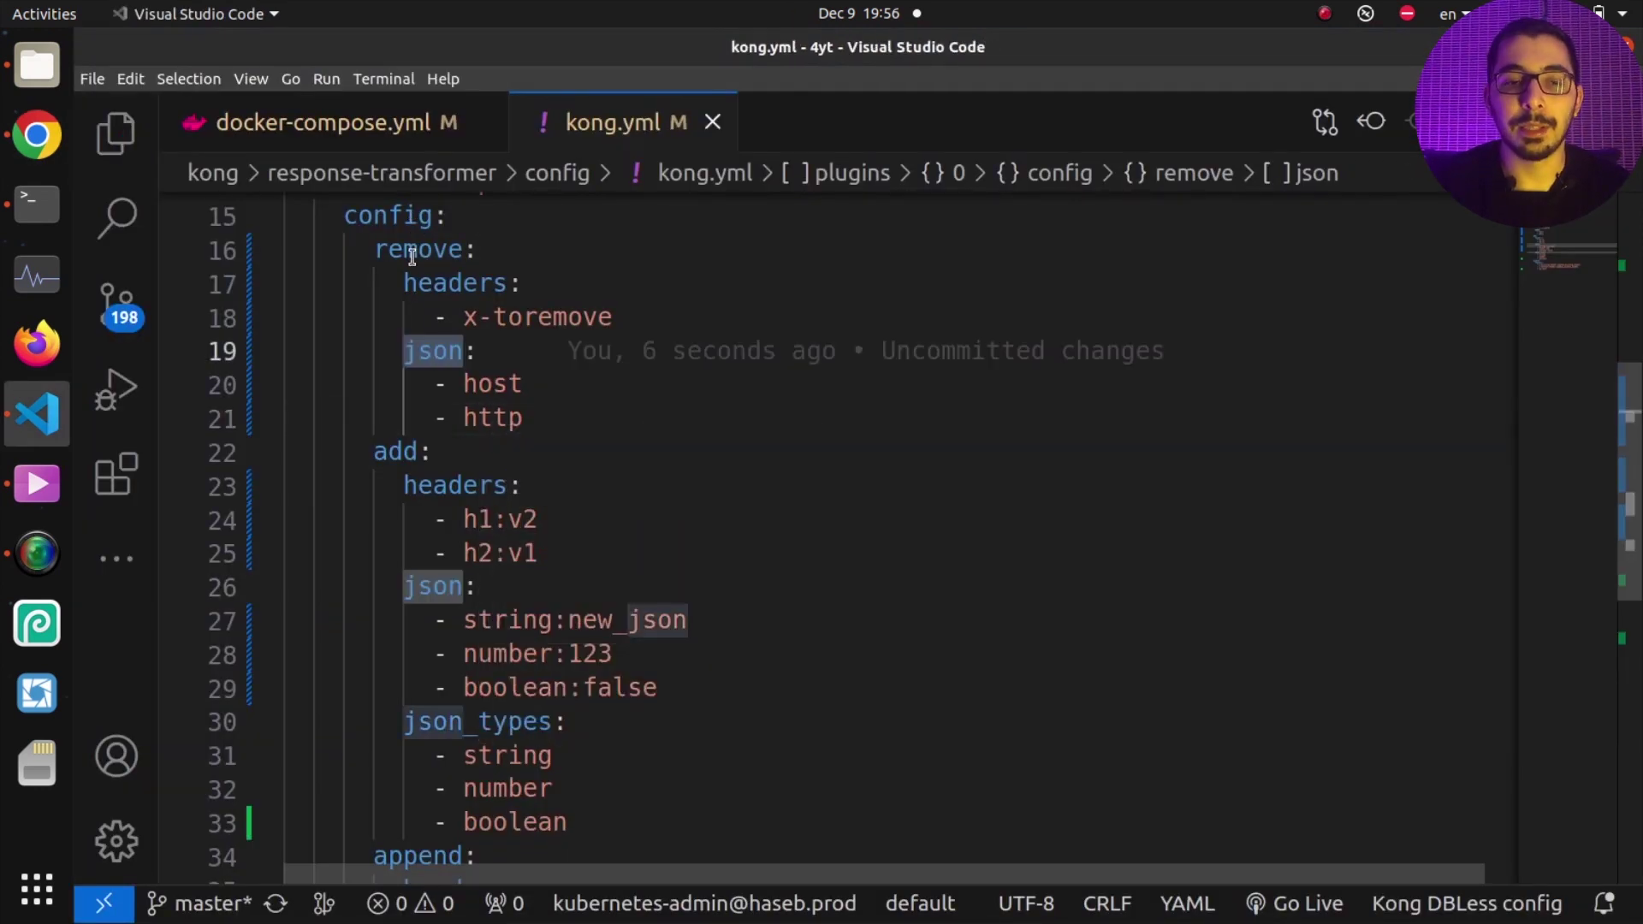
pyautogui.press('Up')
pyautogui.press('Up')
pyautogui.press('Up')
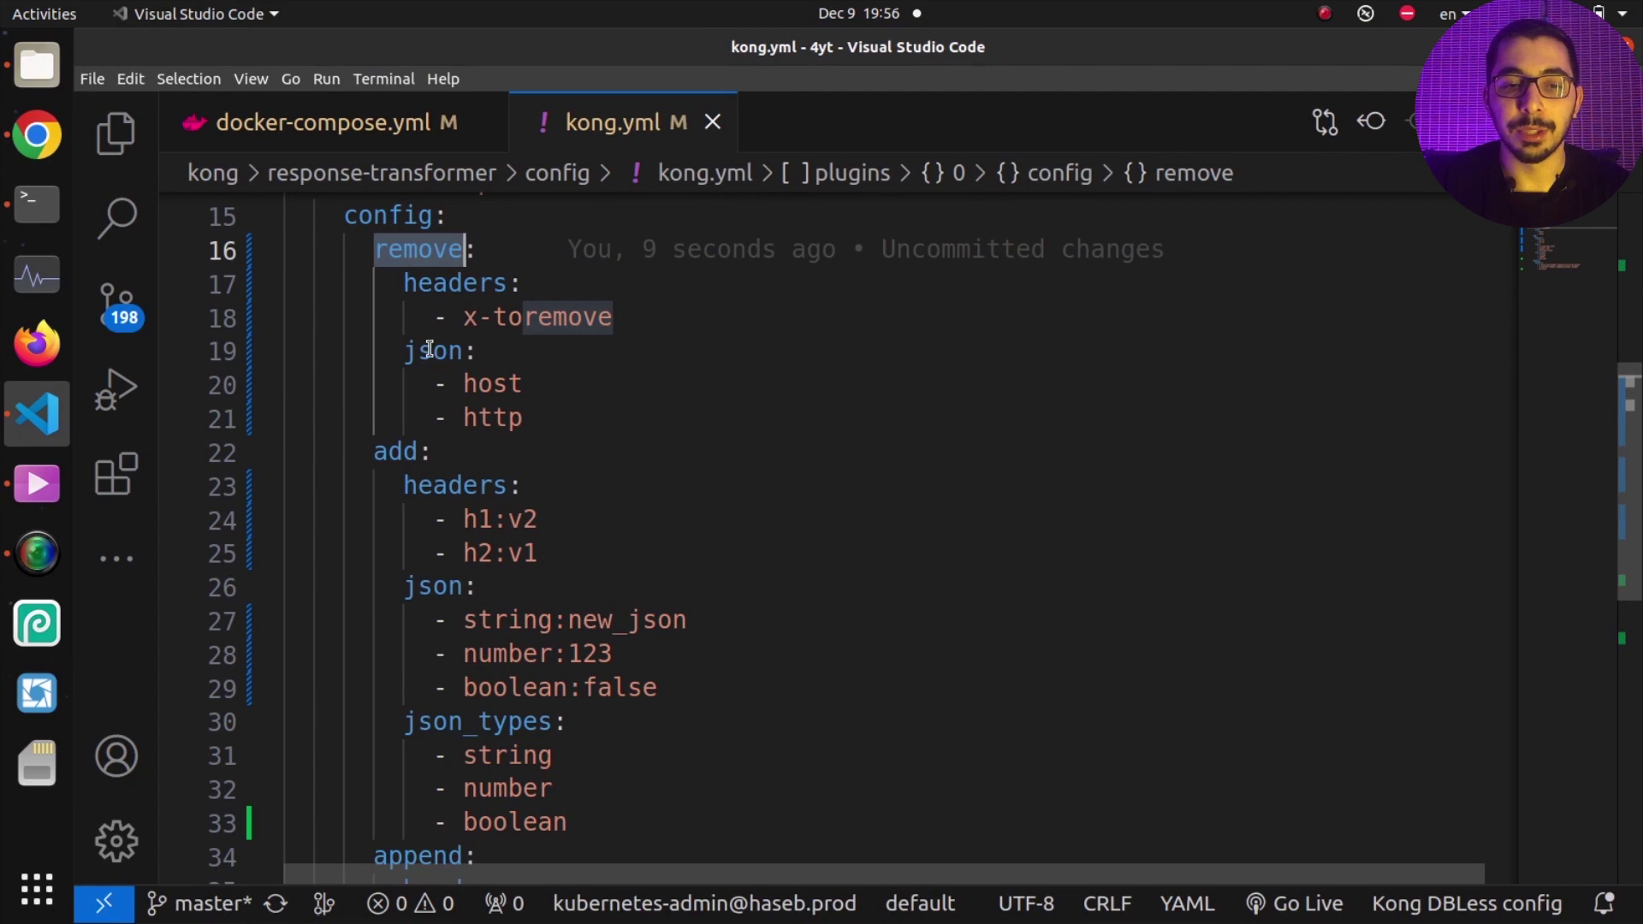
pyautogui.moveTo(427, 357); pyautogui.dragTo(524, 417)
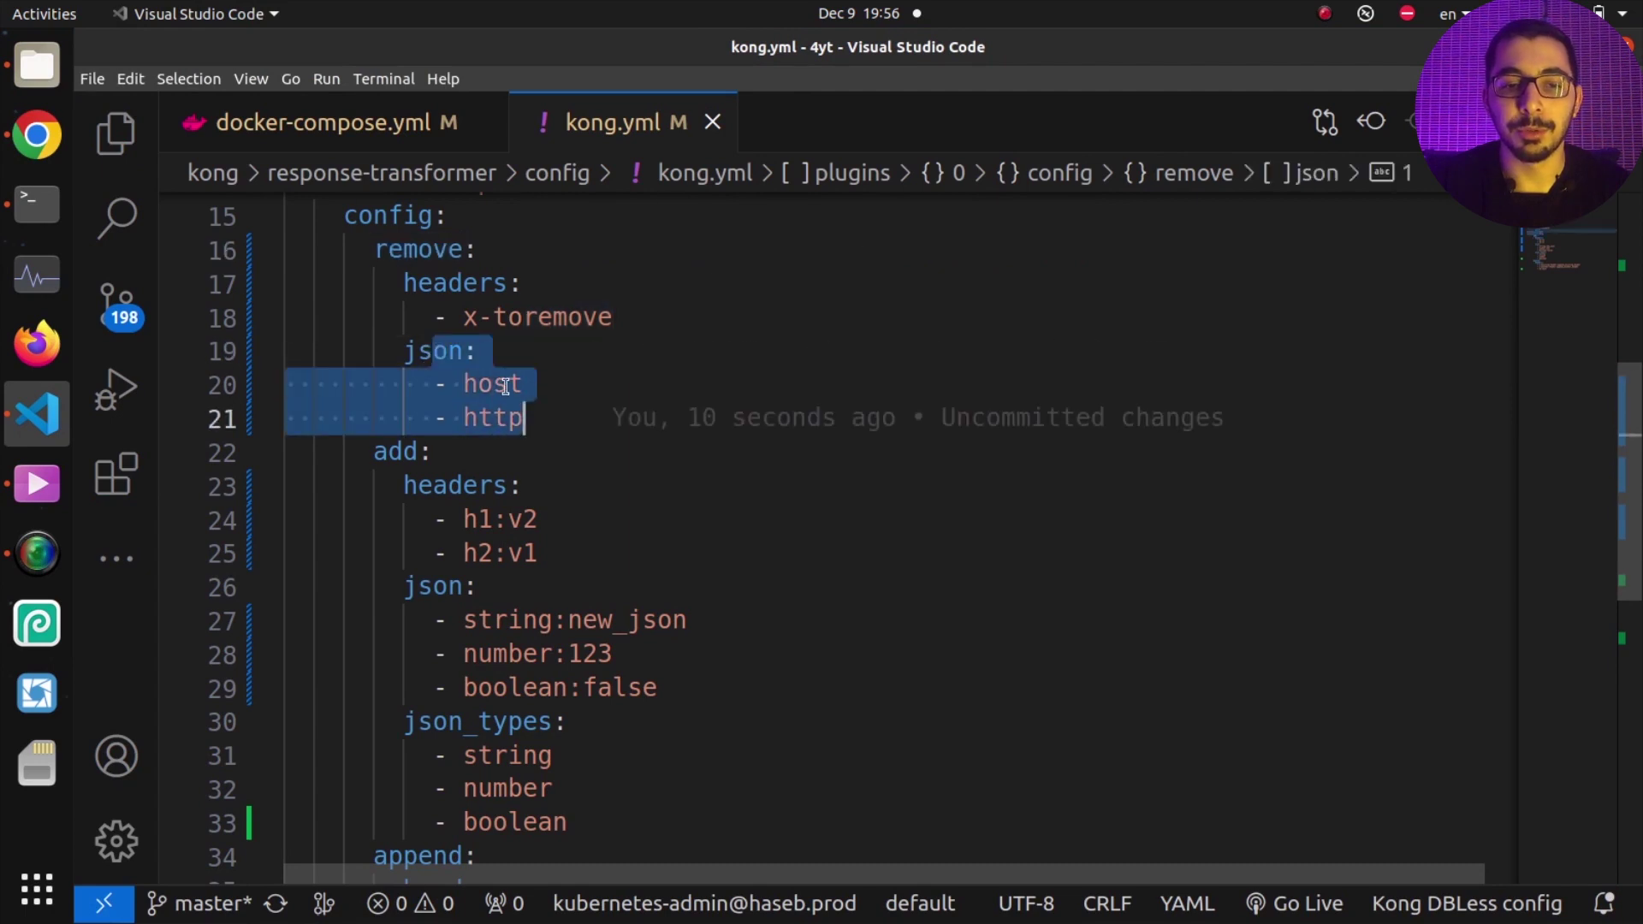
pyautogui.press('Up')
pyautogui.press('Down')
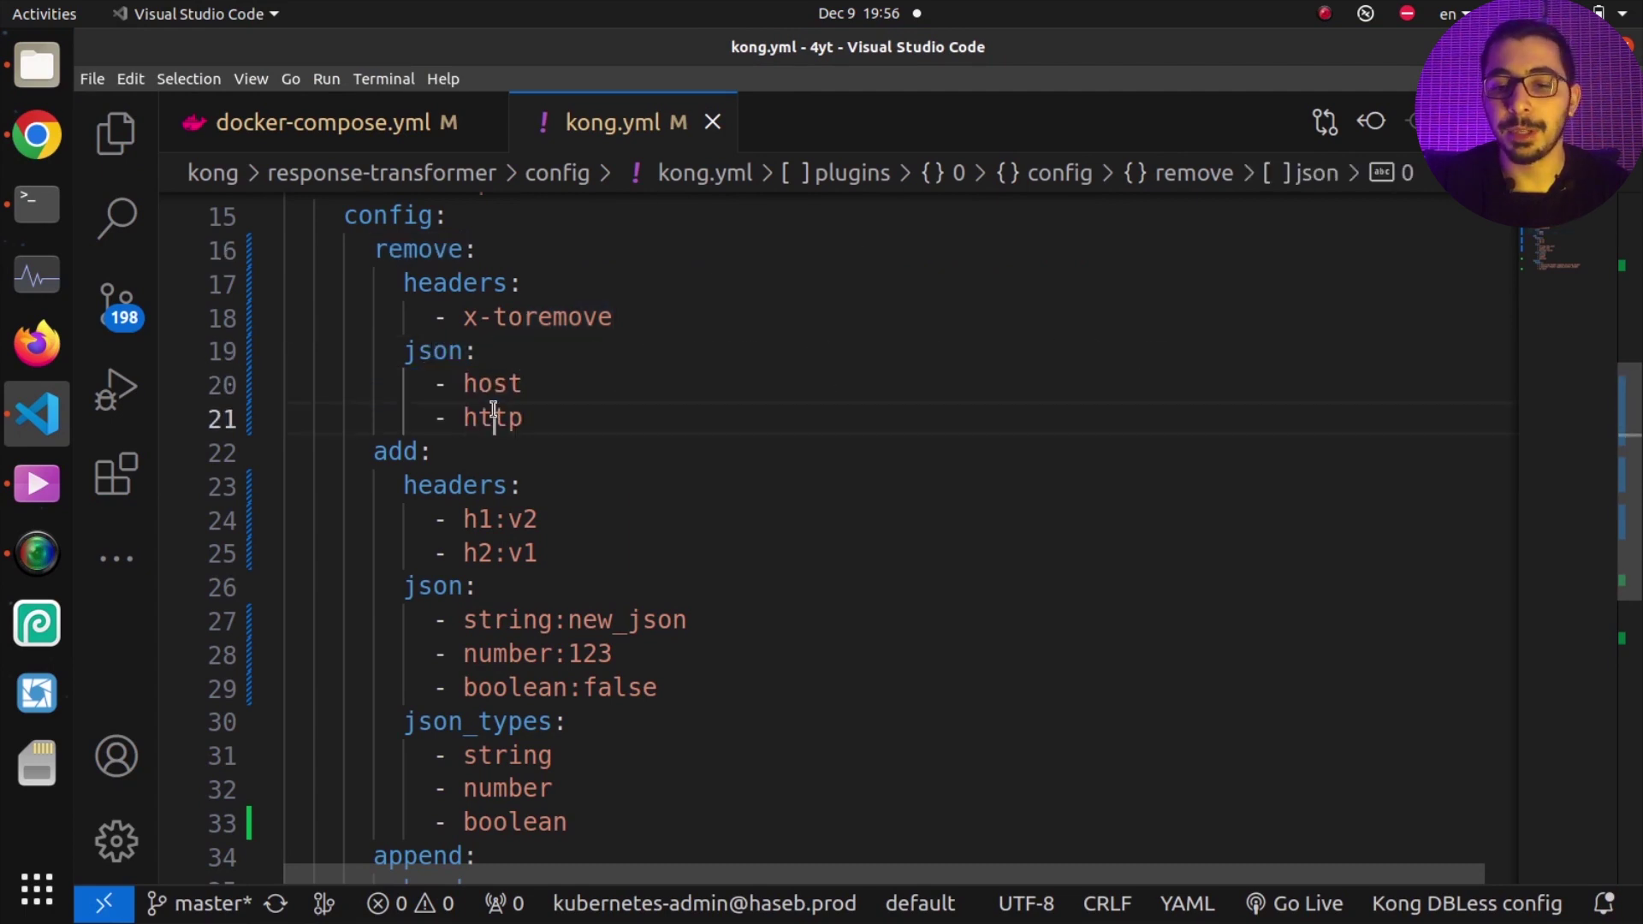
pyautogui.hotkey('alt', 'Tab')
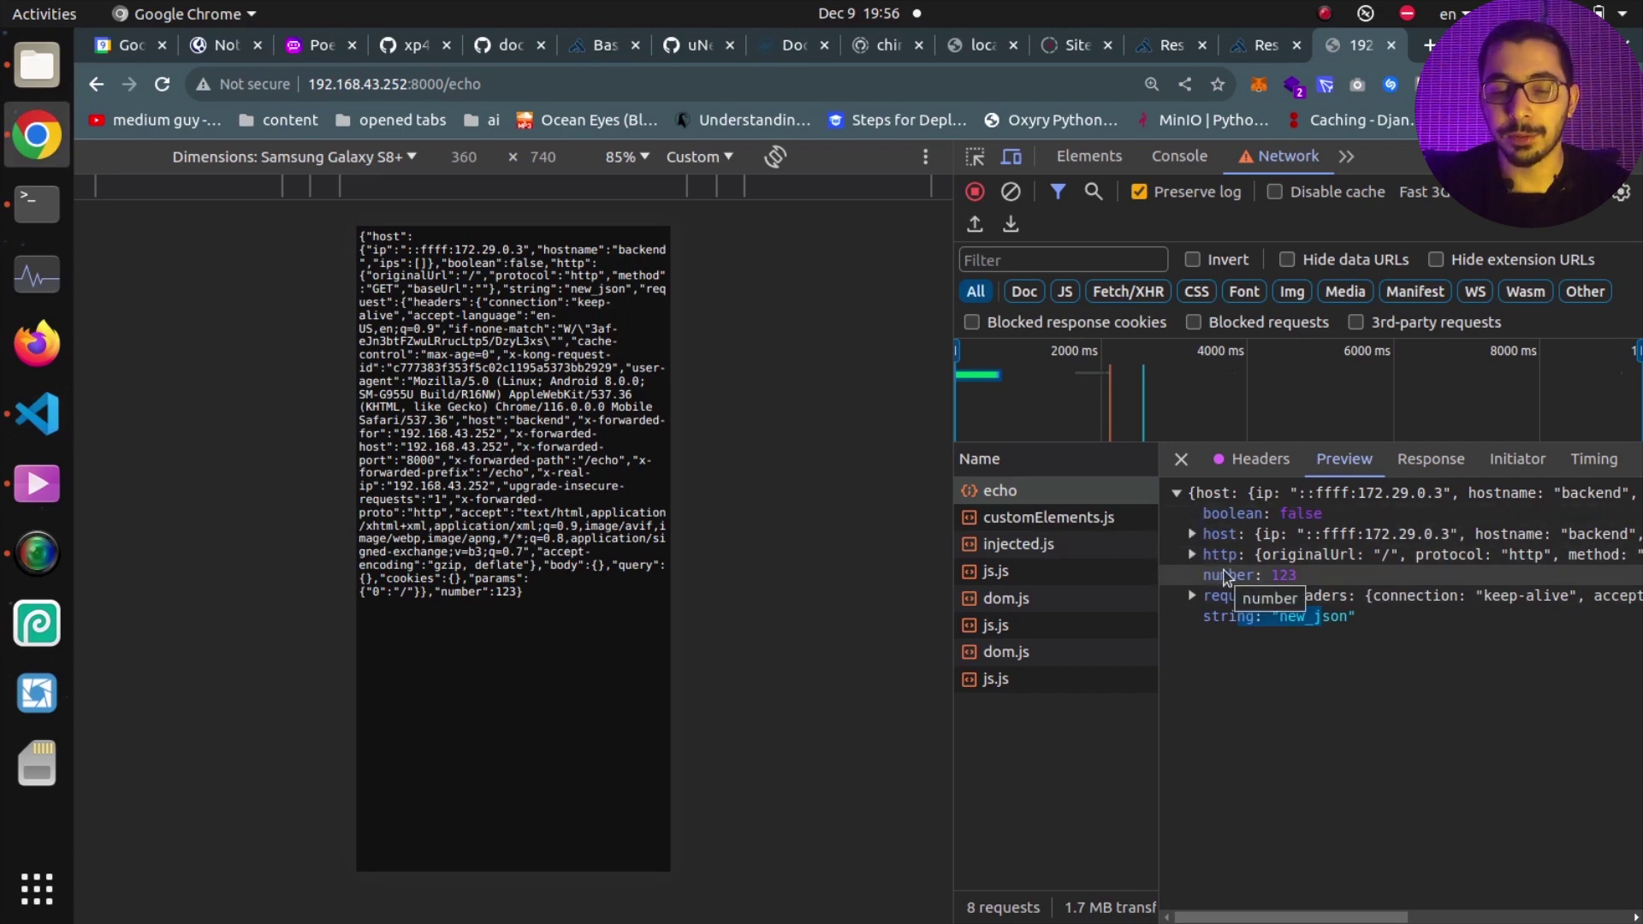
pyautogui.hotkey('alt', 'Tab')
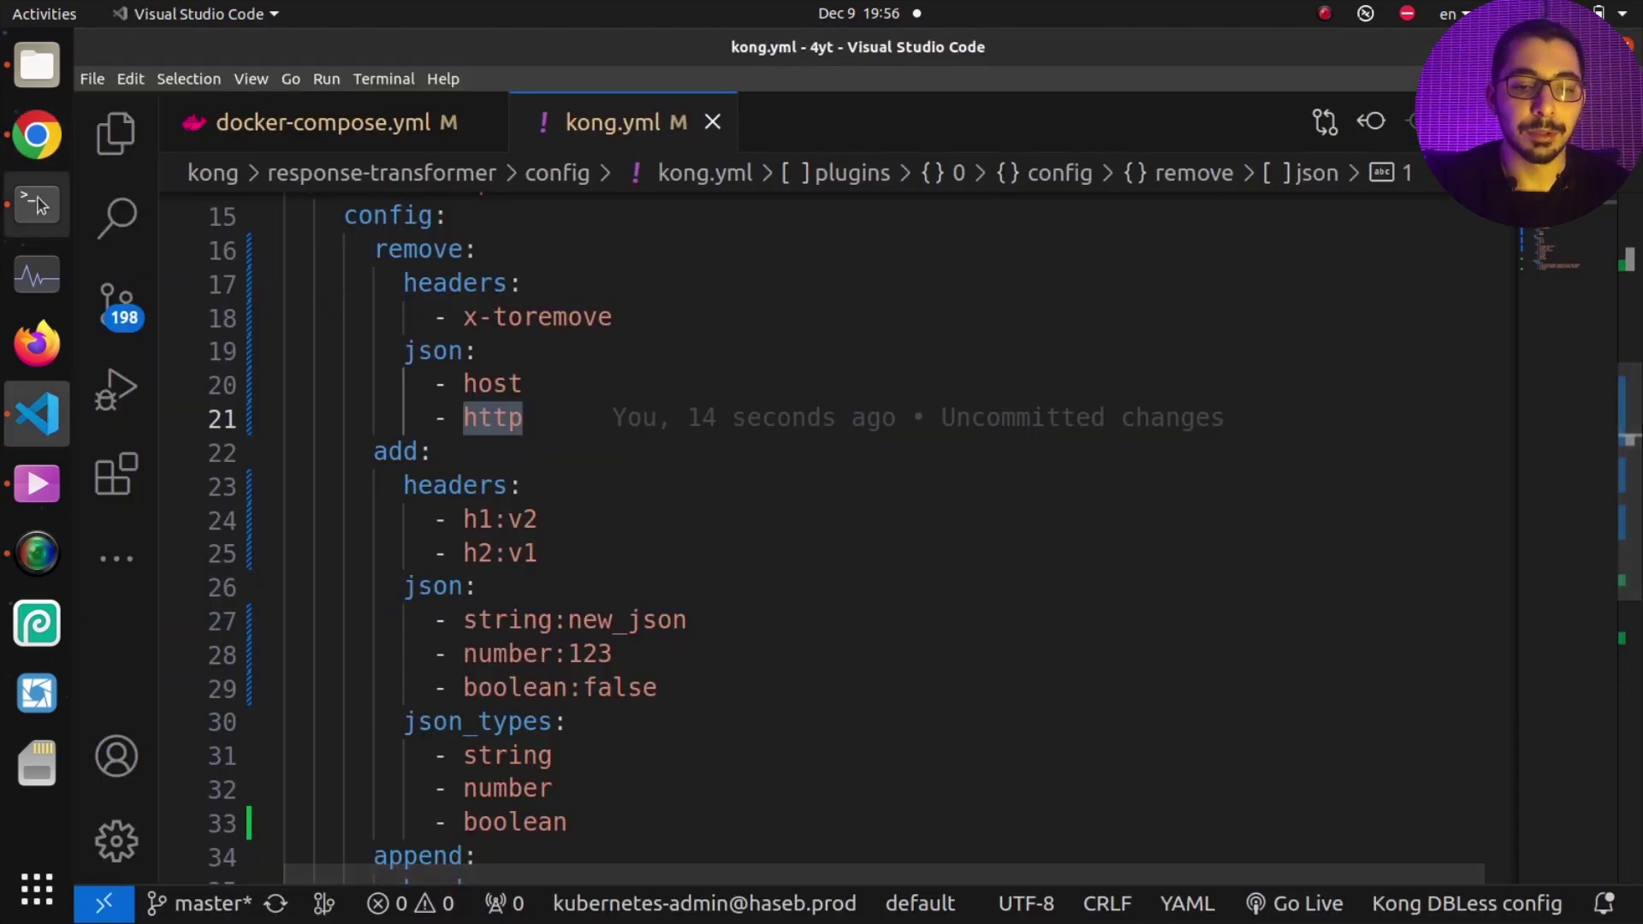
# Switch to the terminal and recreate the stack with docker-compose down && docker-compose up -d.
pyautogui.hotkey('alt', 'Tab')
pyautogui.hotkey('ctrl', 'r')
pyautogui.write('&&')
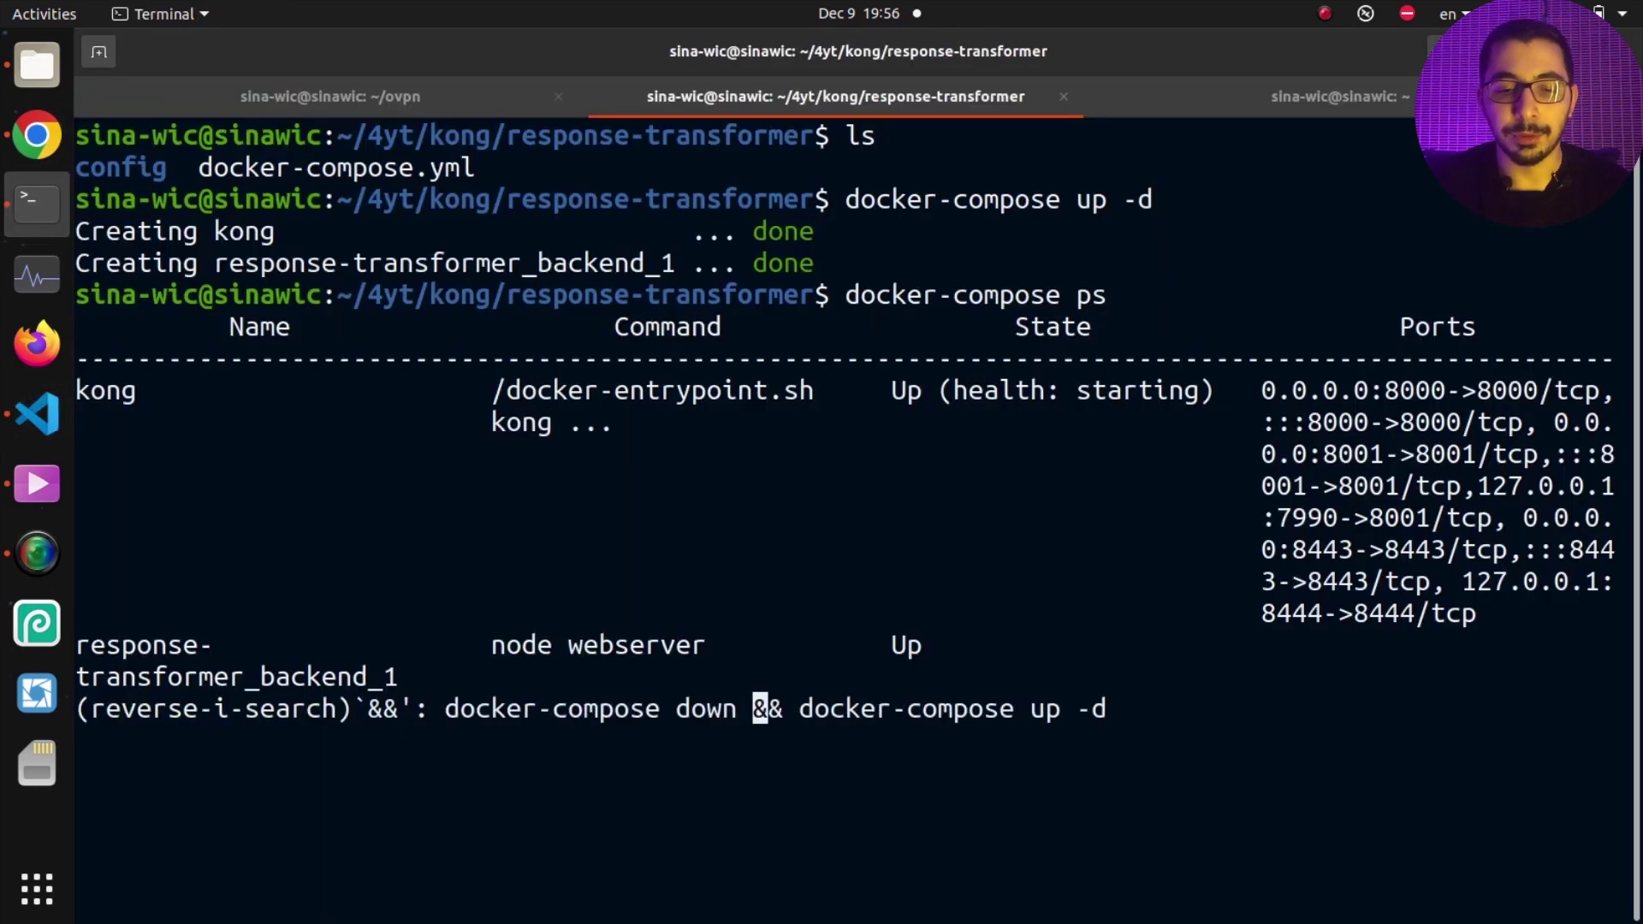
pyautogui.press('Return')
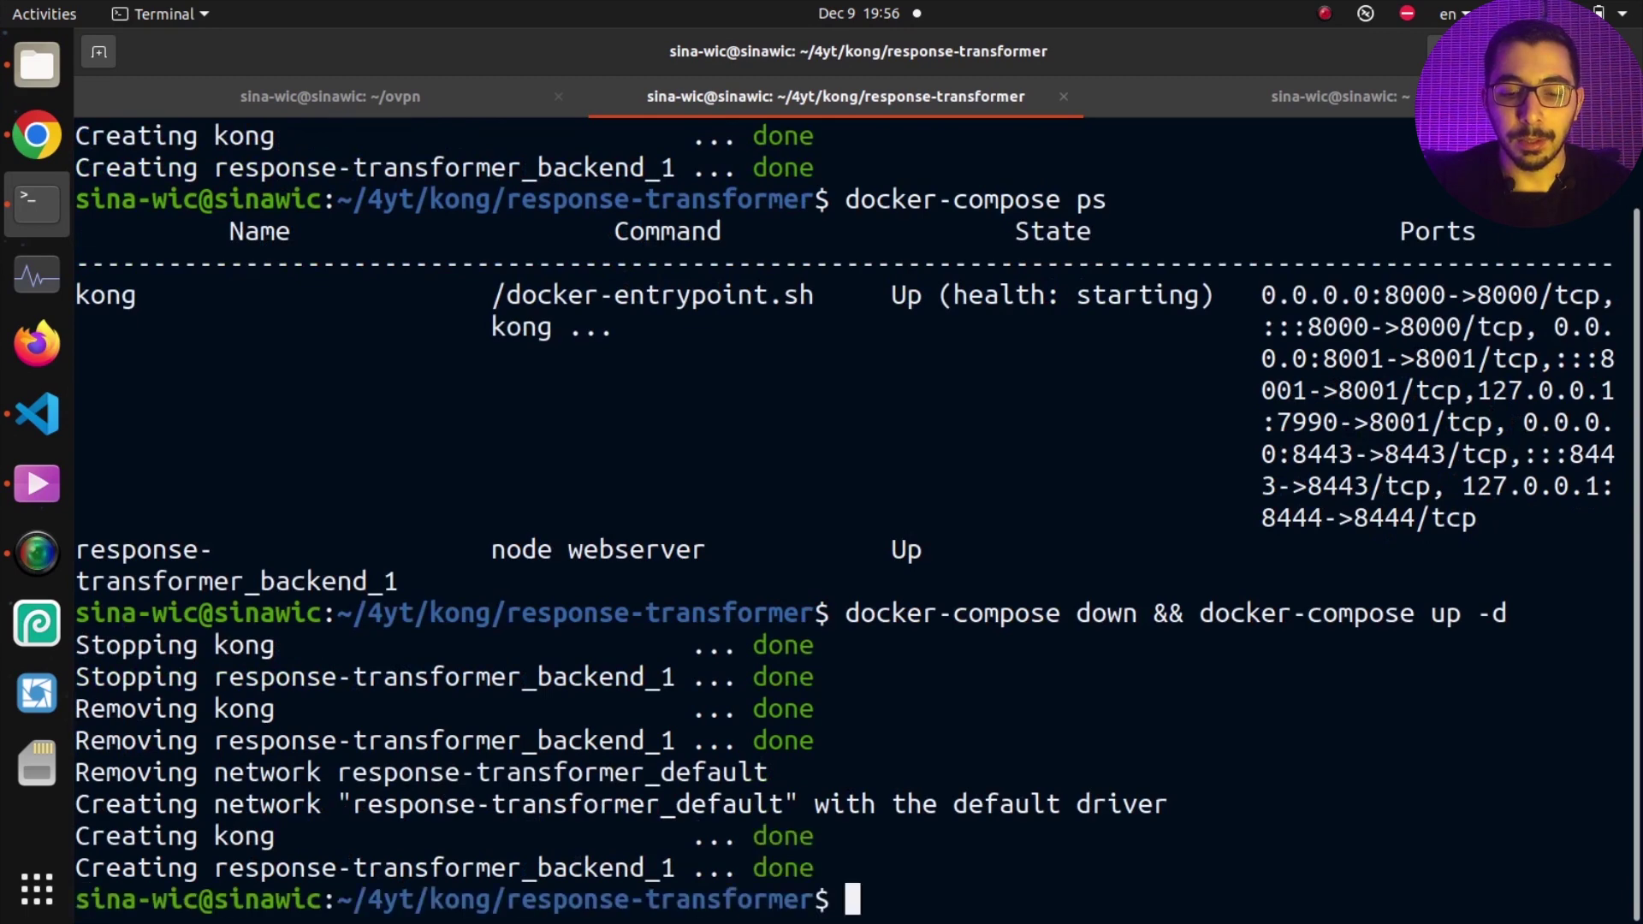
# Show the stack's container logs and examine the startup output of kong and the backend.
pyautogui.hotkey('ctrl', 'r')
pyautogui.write('logs')
pyautogui.press('Return')
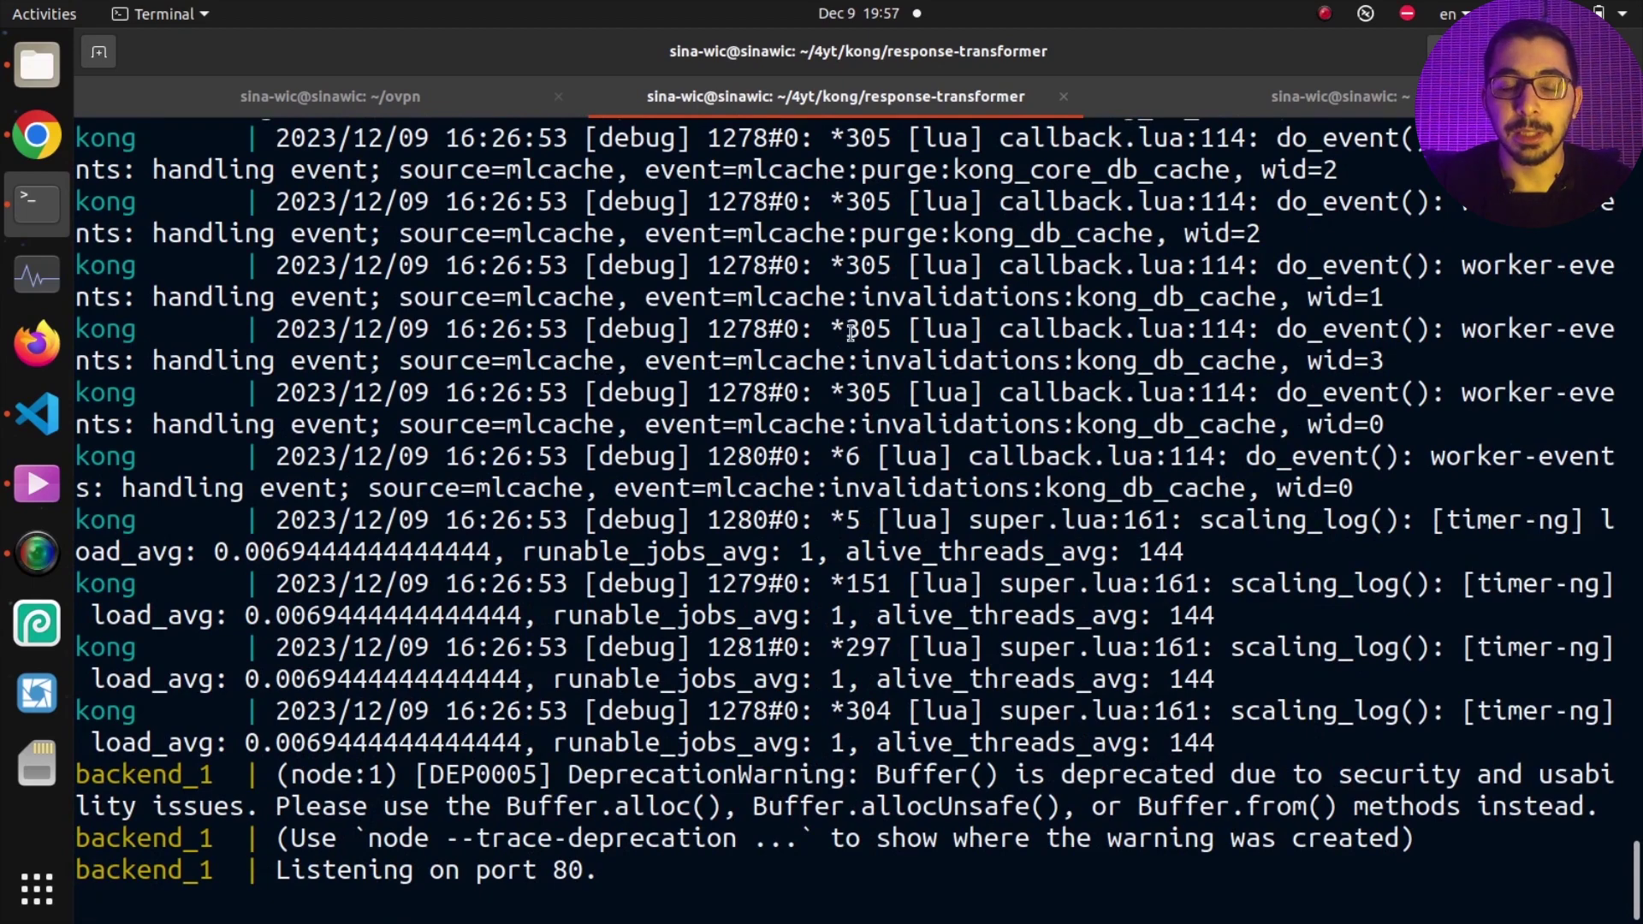
pyautogui.scroll(2, 712, 346)
pyautogui.scroll(-2, 713, 346)
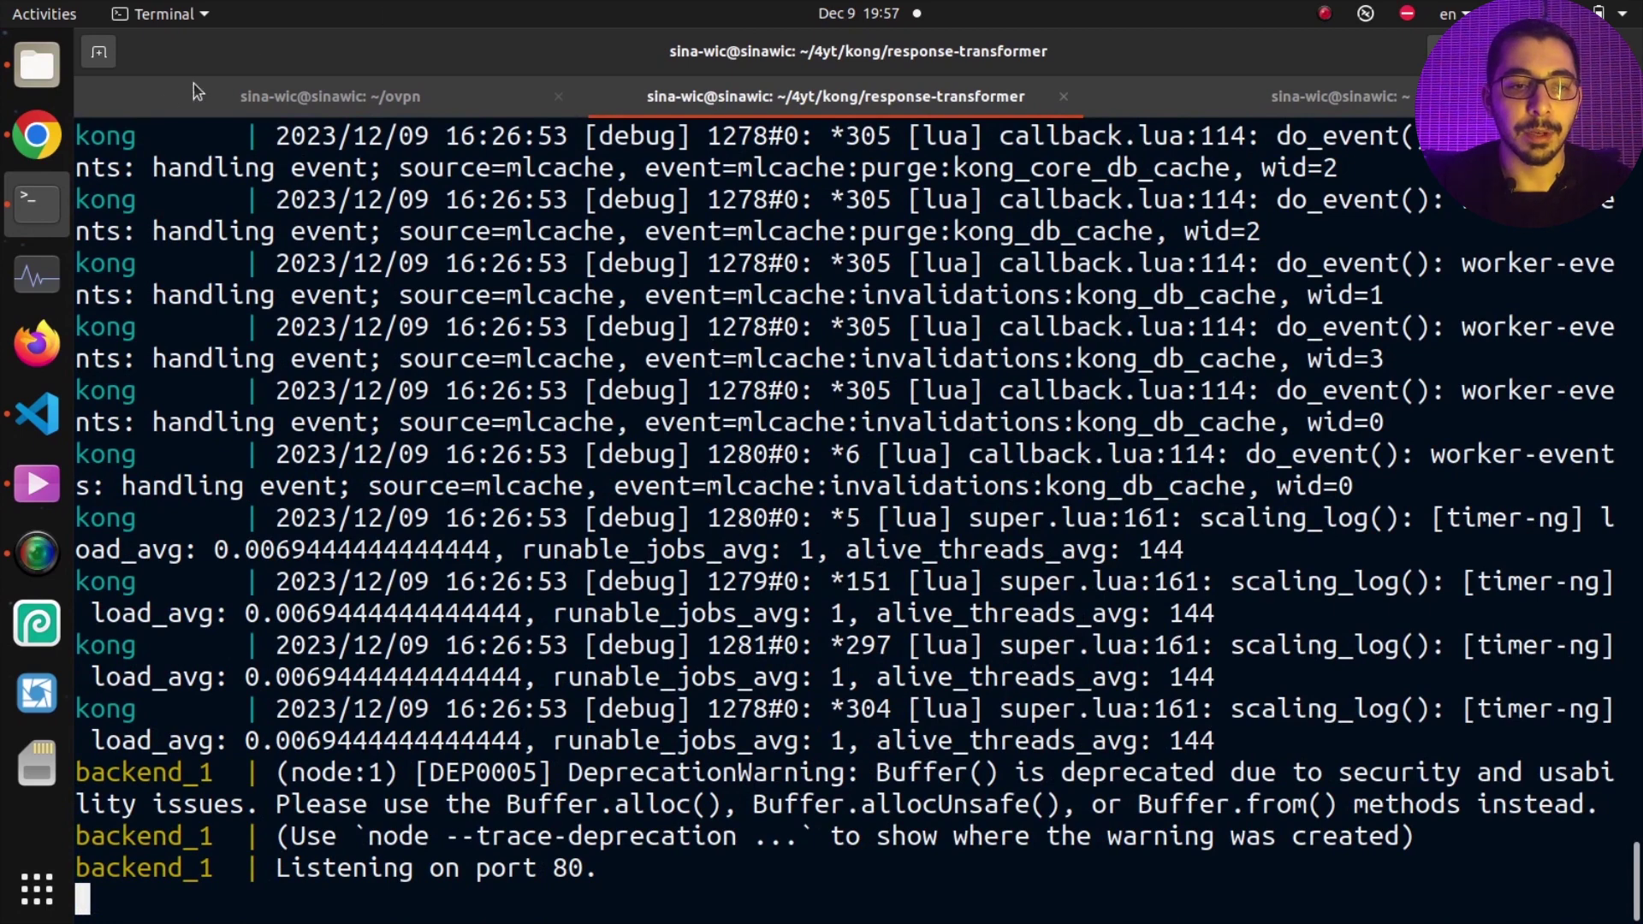
# Switch to Chrome, record a fresh request to 192.168.43.252:8000/echo in a cleared network log, and examine the response's JSON preview.
pyautogui.click(32, 122)
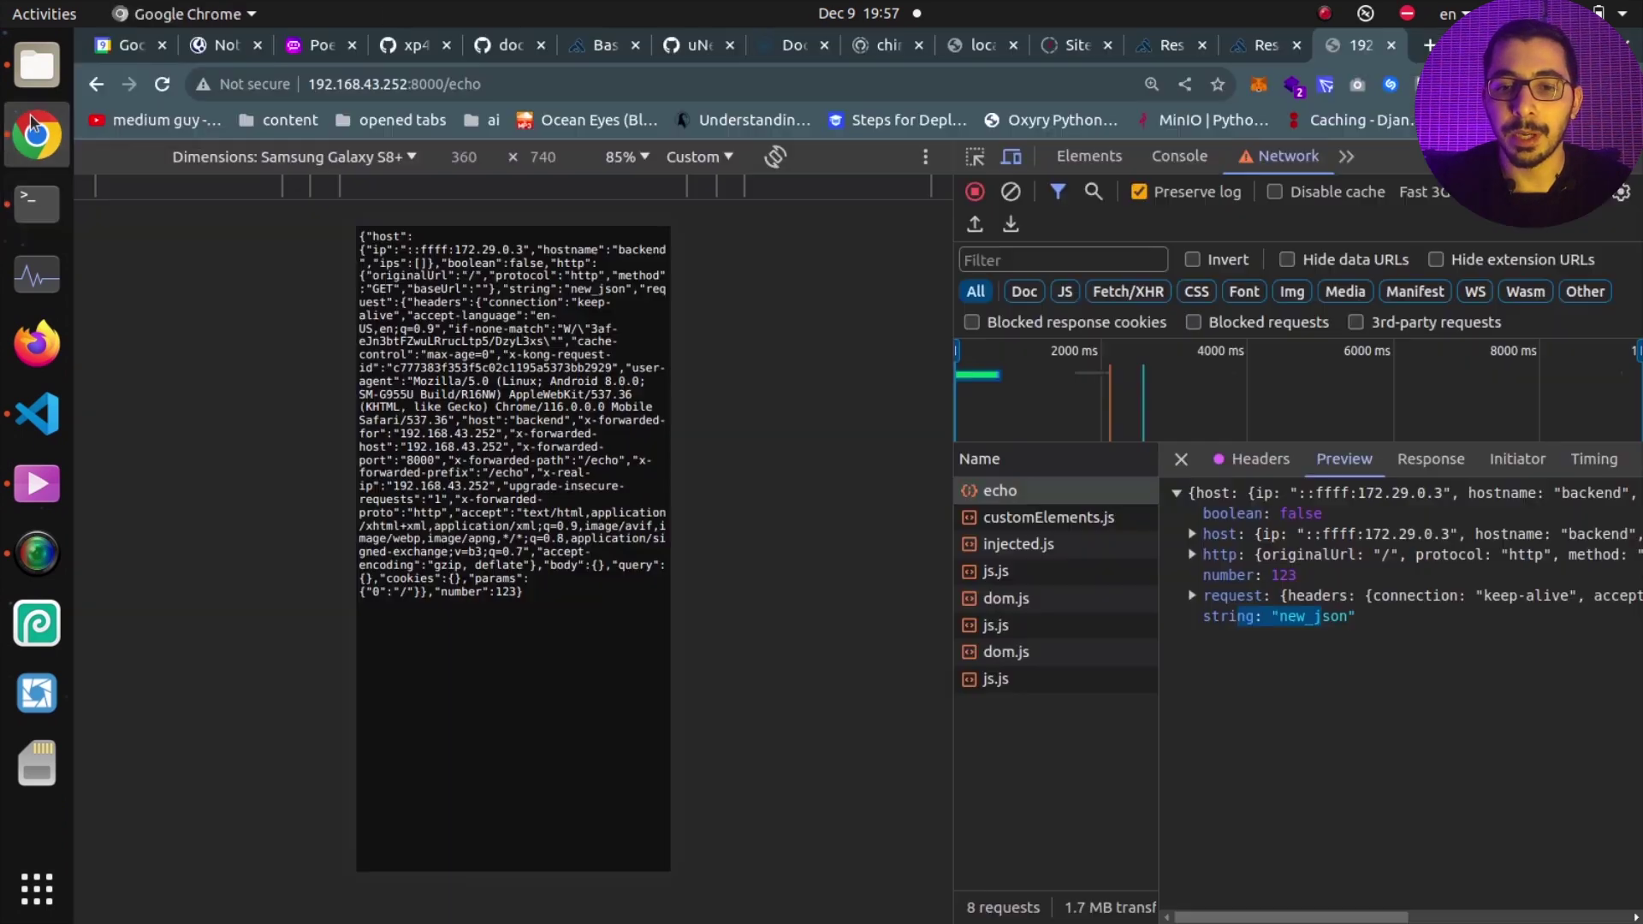
pyautogui.click(1006, 202)
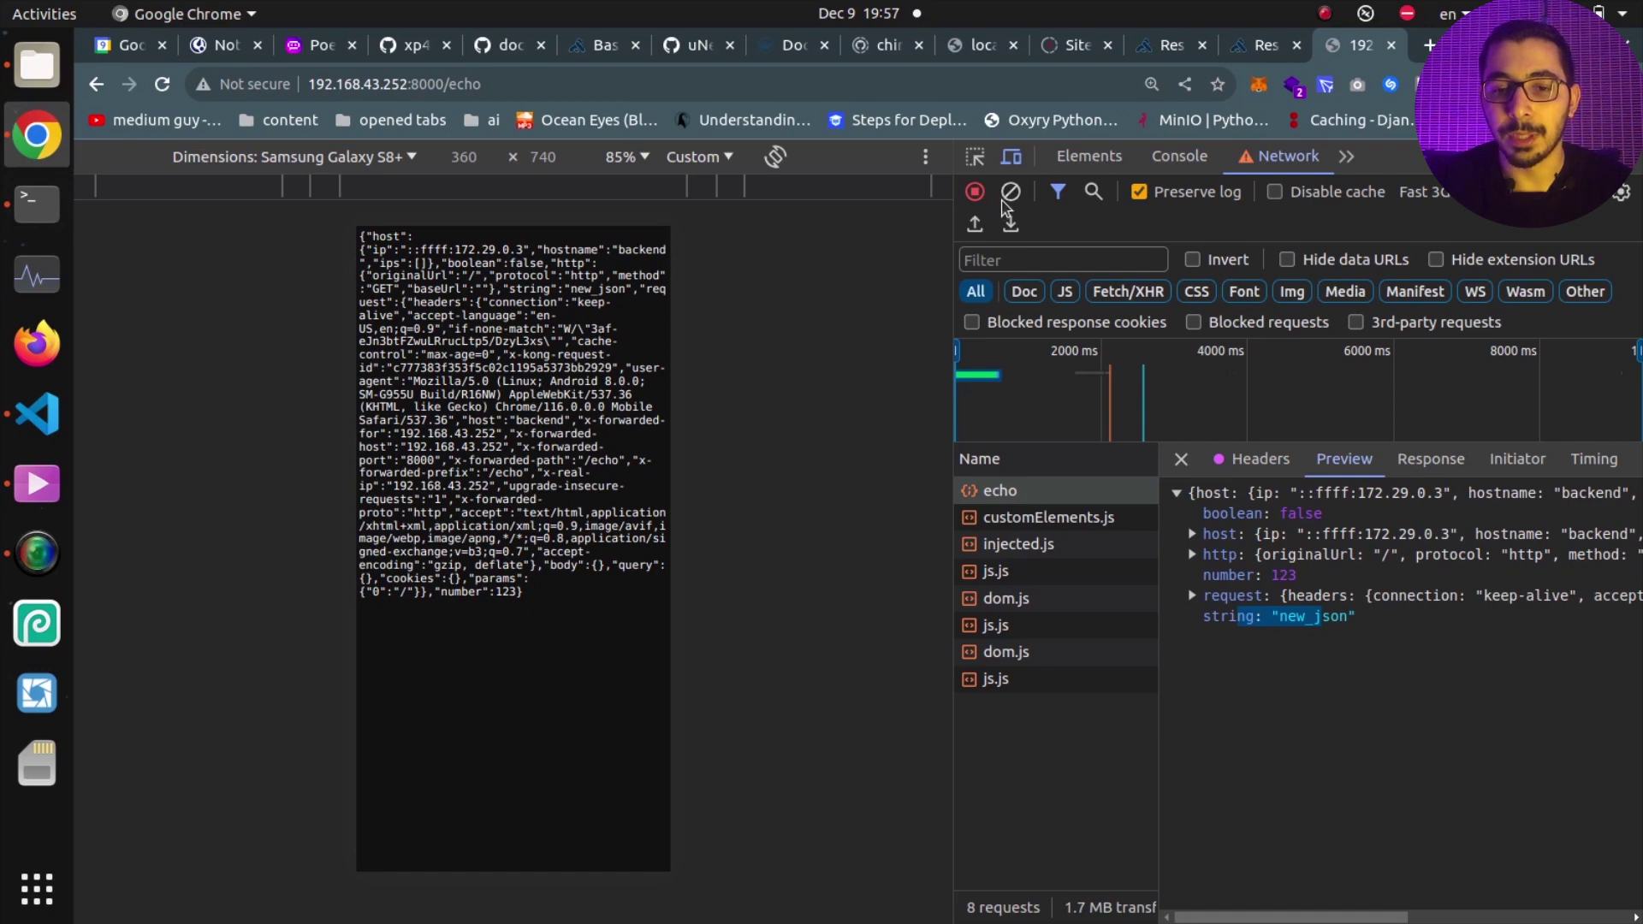
pyautogui.click(497, 83)
pyautogui.press('Return')
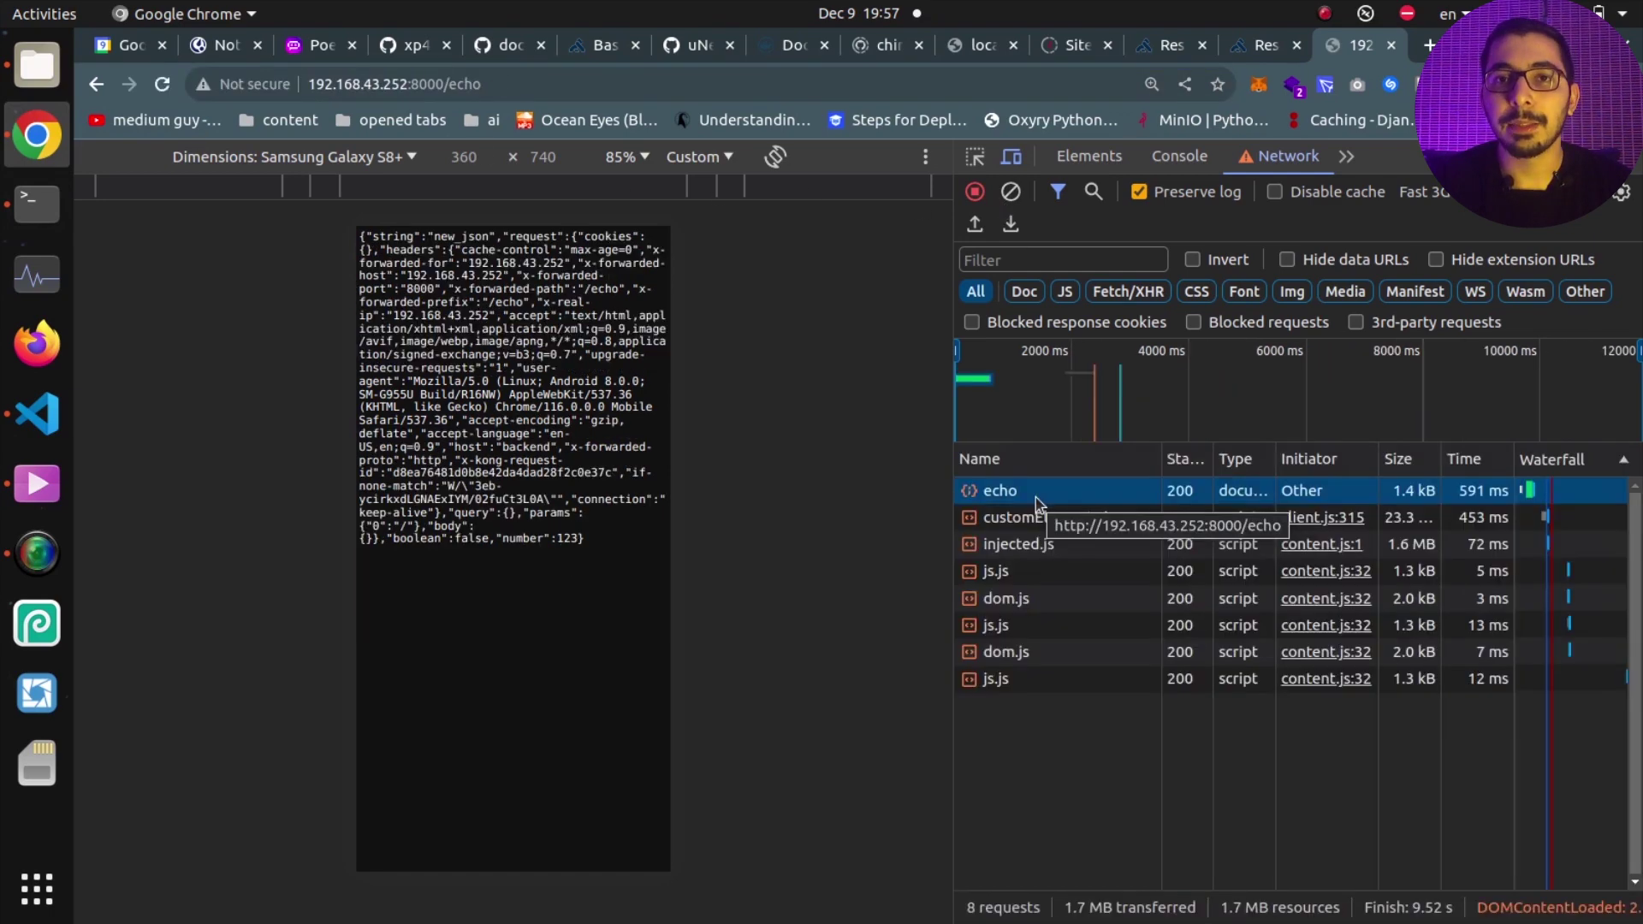
pyautogui.click(1035, 498)
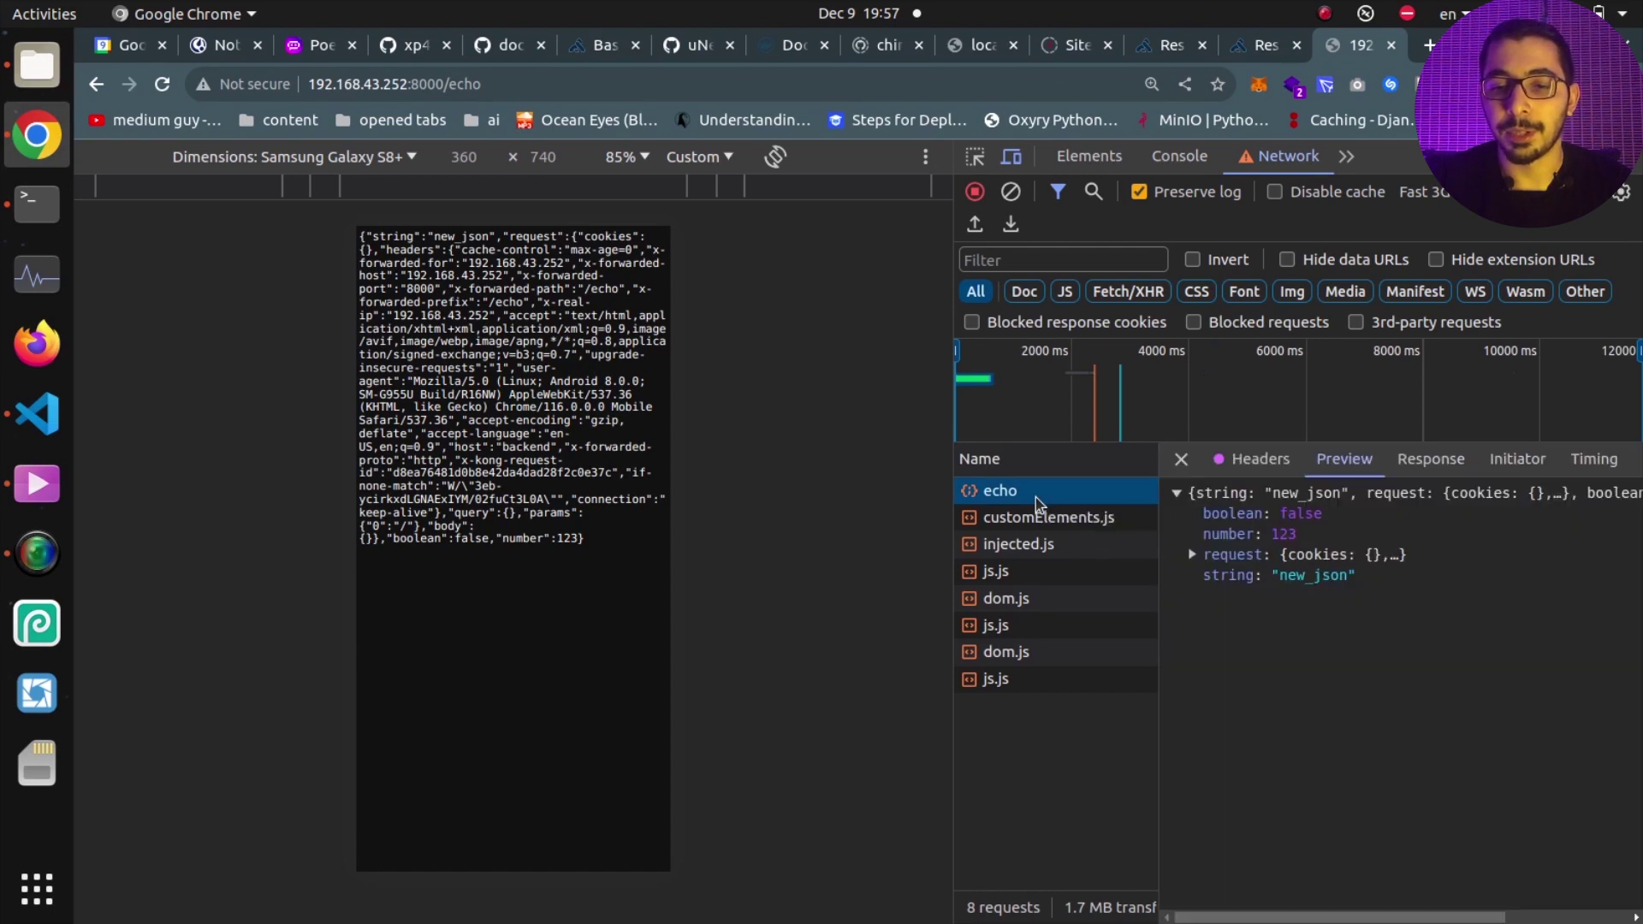
pyautogui.click(1343, 462)
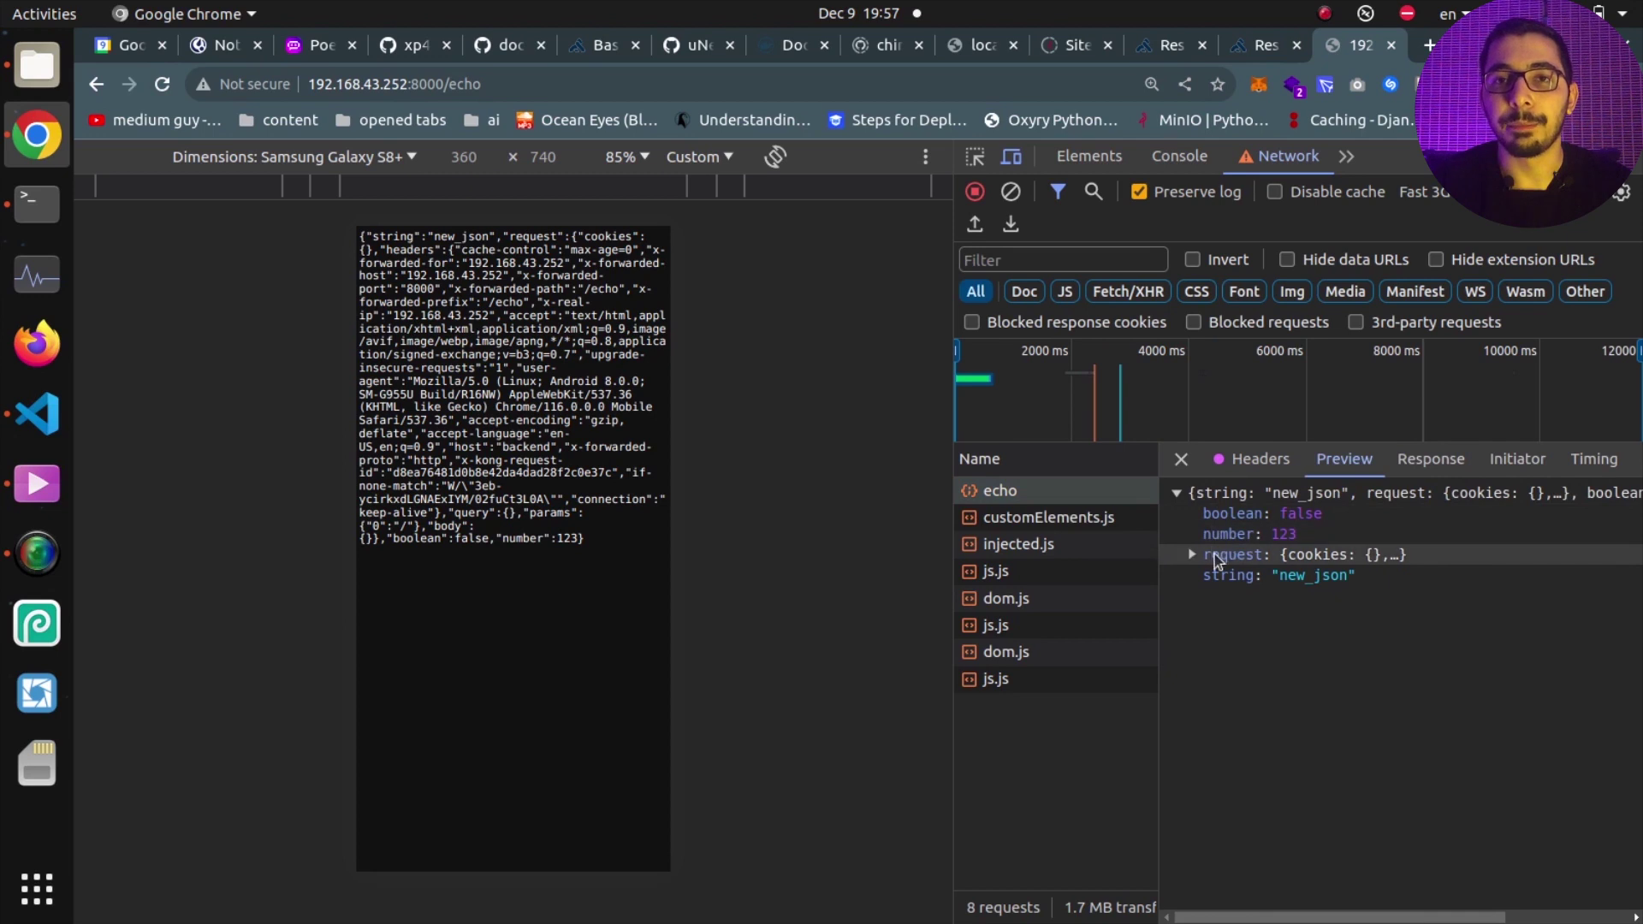